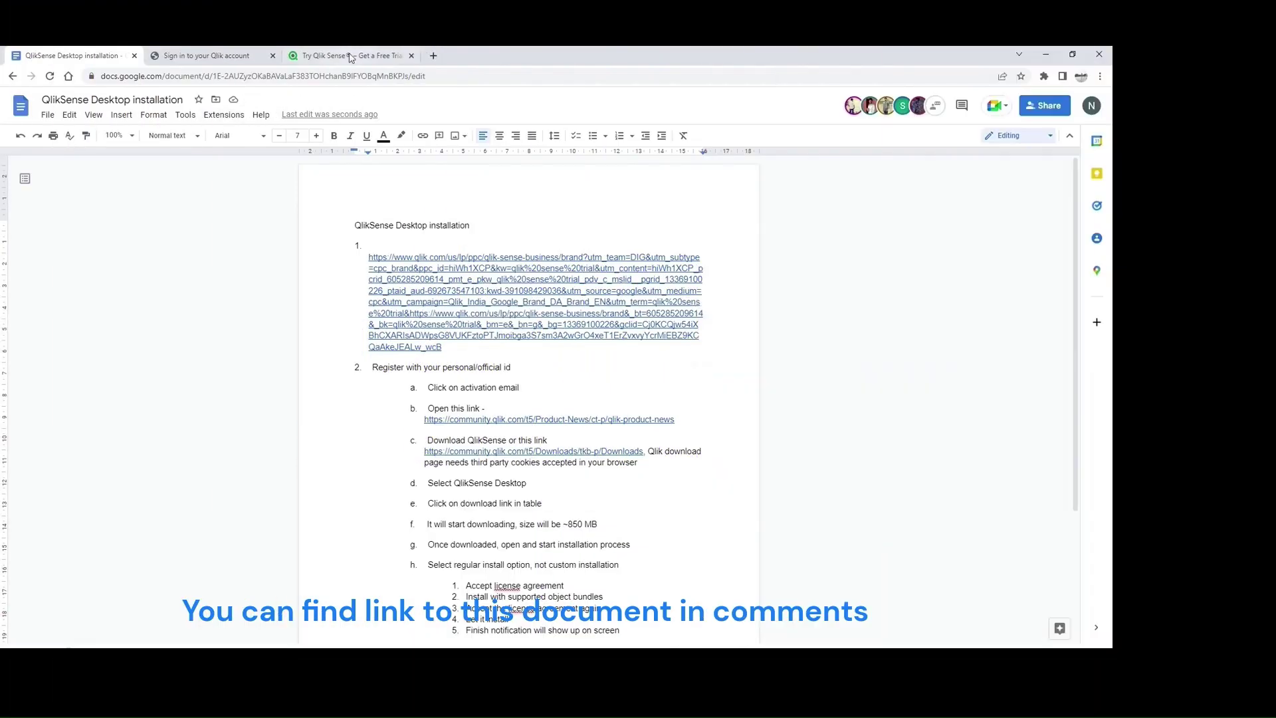
# Step: Copy the Qlik Sense free-trial page address and enter 'Start with this link' as step 1's lead-in
pyautogui.click(350, 57)
pyautogui.click(164, 78)
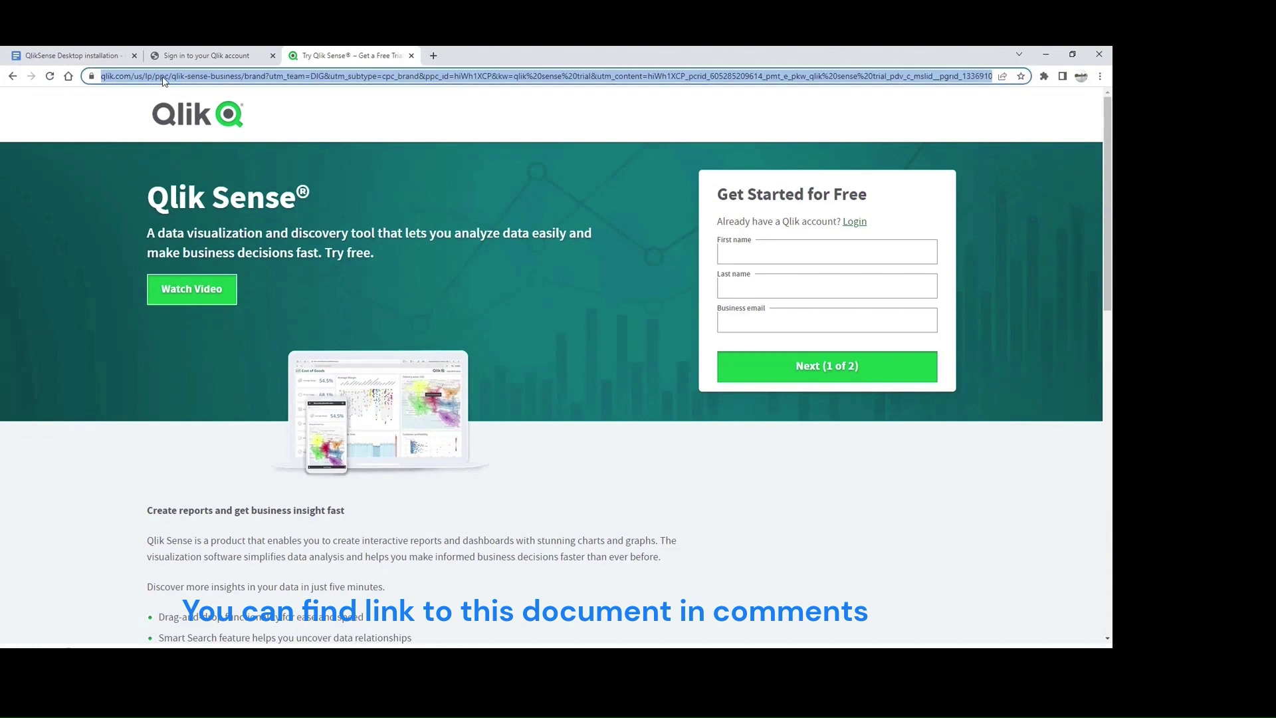
pyautogui.hotkey('alt', 'Tab')
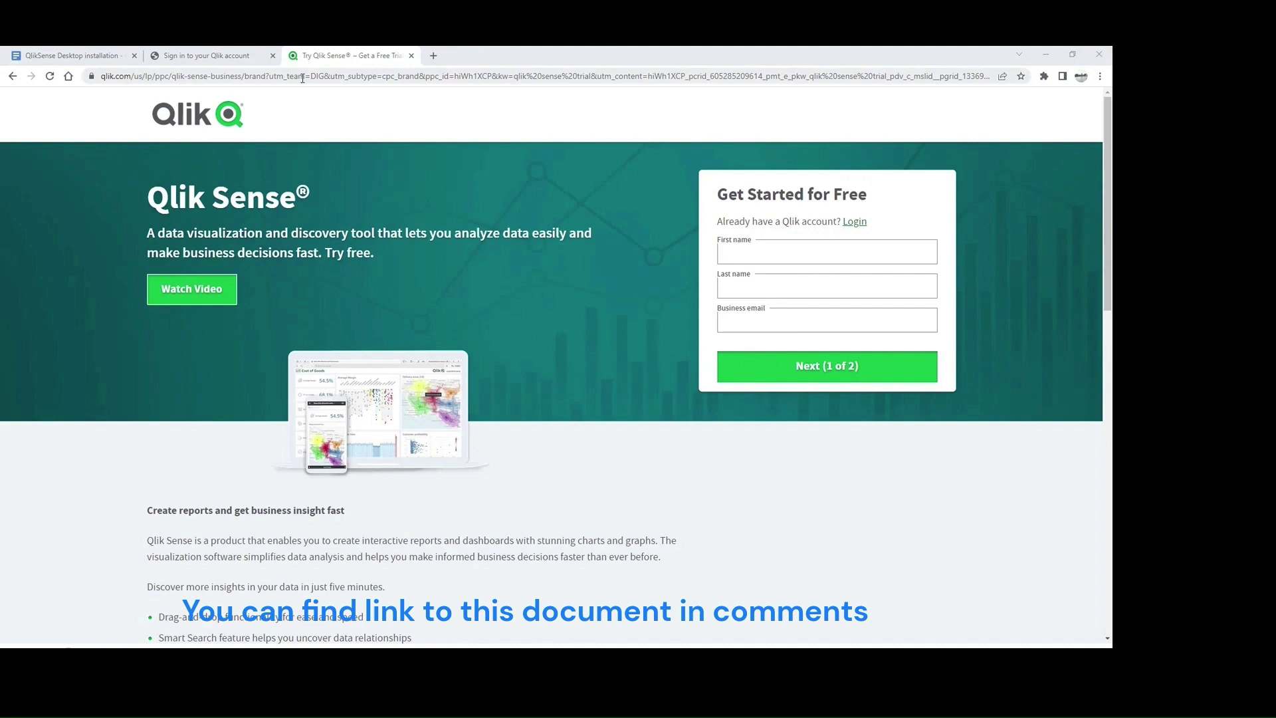
pyautogui.click(199, 56)
pyautogui.click(73, 53)
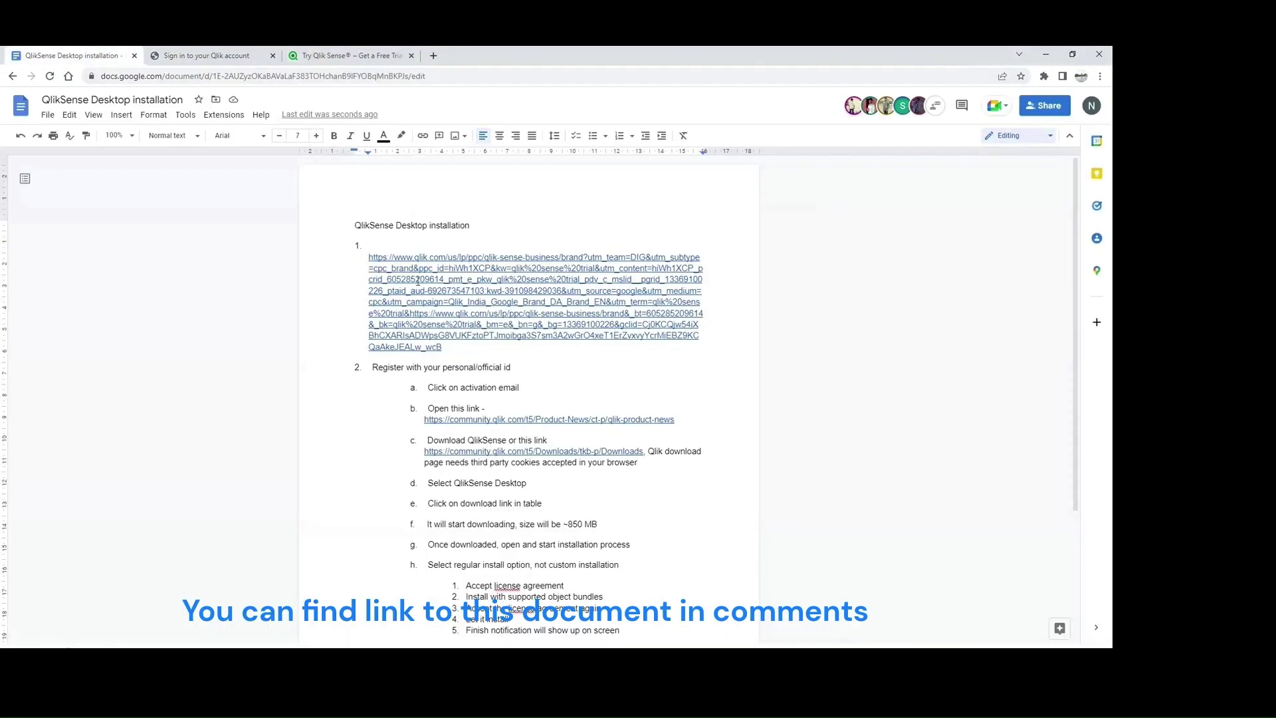
pyautogui.press('BackSpace')
# Step: Paint the 11 pt formatting of 'Register' onto 'Start with this link'
pyautogui.doubleClick(387, 368)
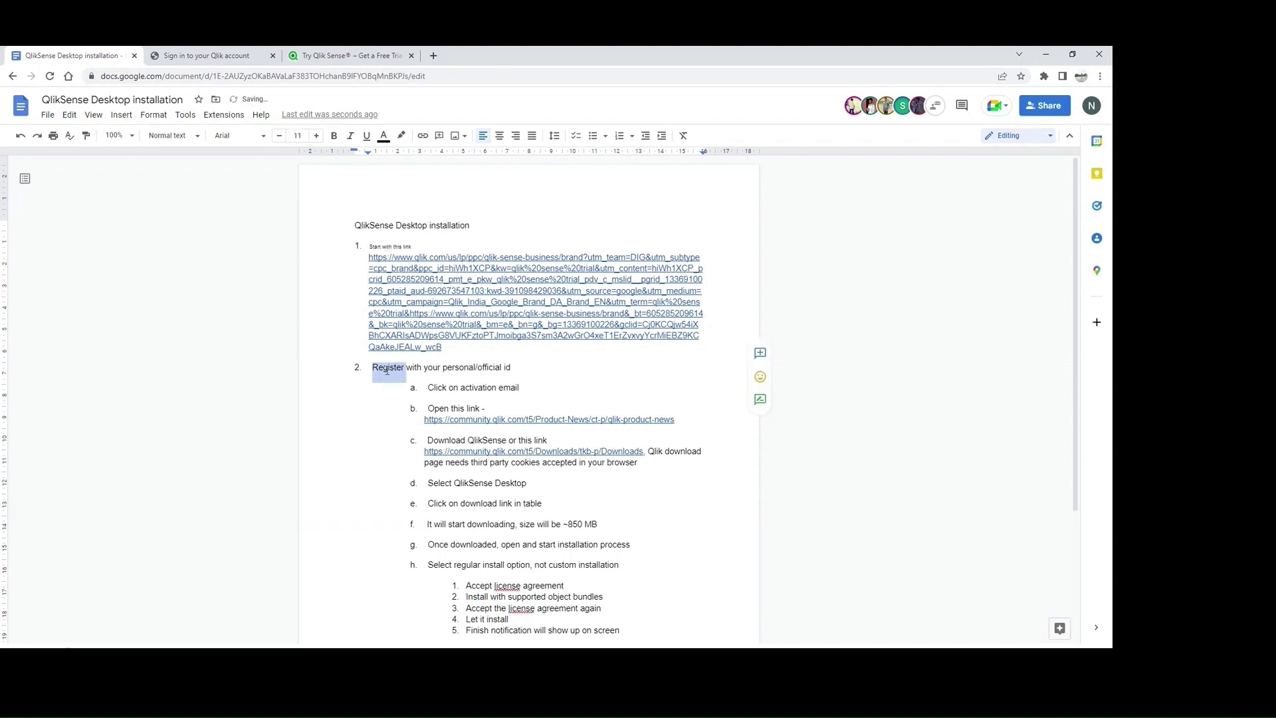
pyautogui.click(86, 136)
pyautogui.moveTo(416, 247); pyautogui.dragTo(368, 247)
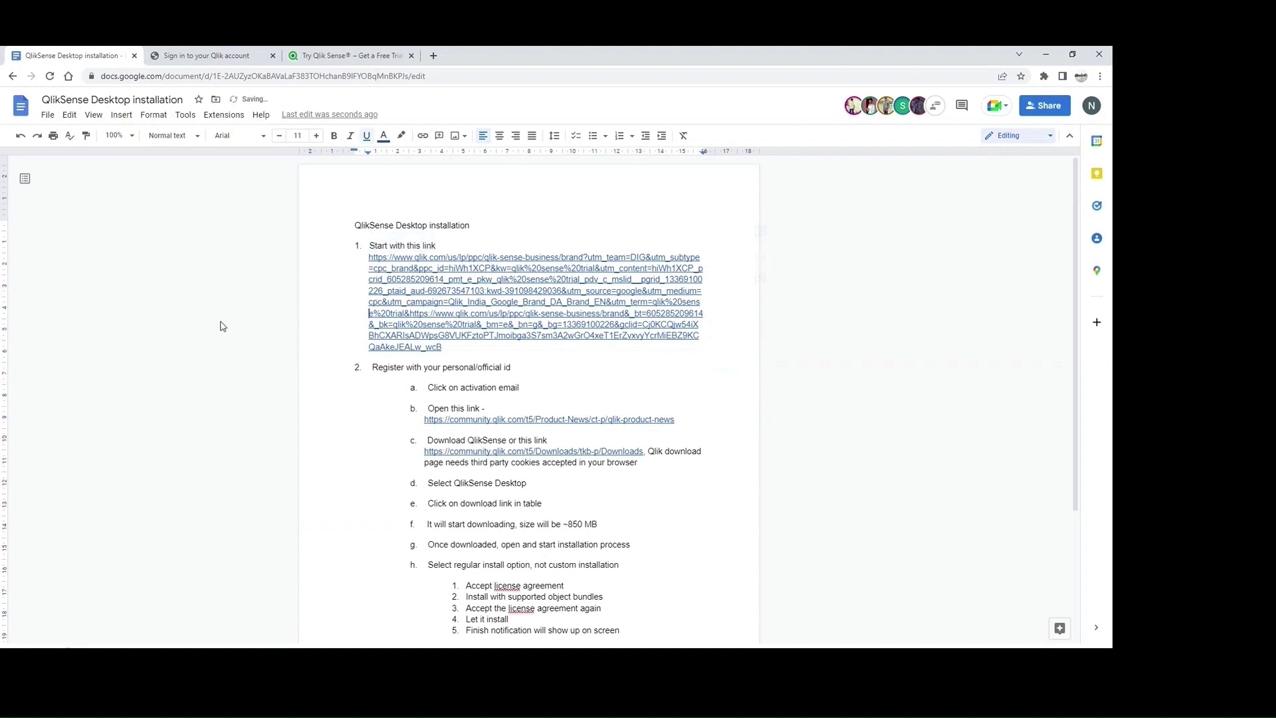
pyautogui.click(209, 55)
pyautogui.click(102, 58)
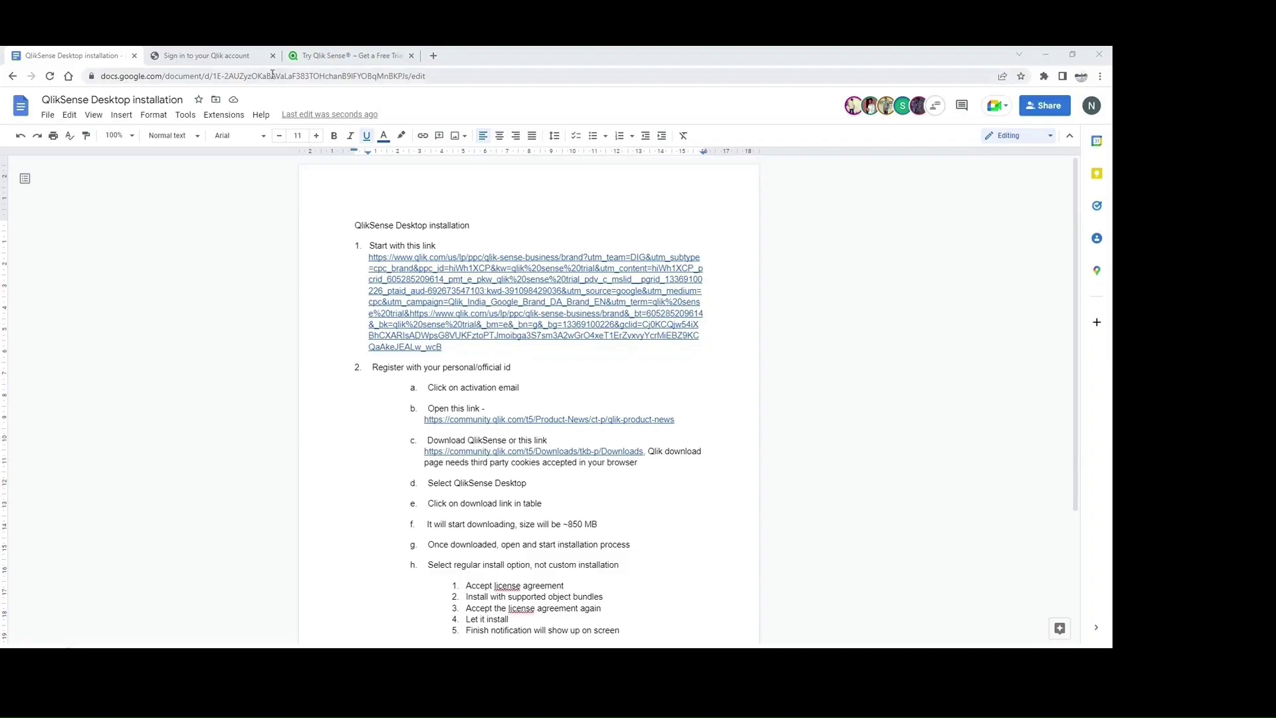
# Step: Autofill the trial signup's name, correct the business e-mail, and submit page 1 of 2
pyautogui.click(350, 55)
pyautogui.click(736, 322)
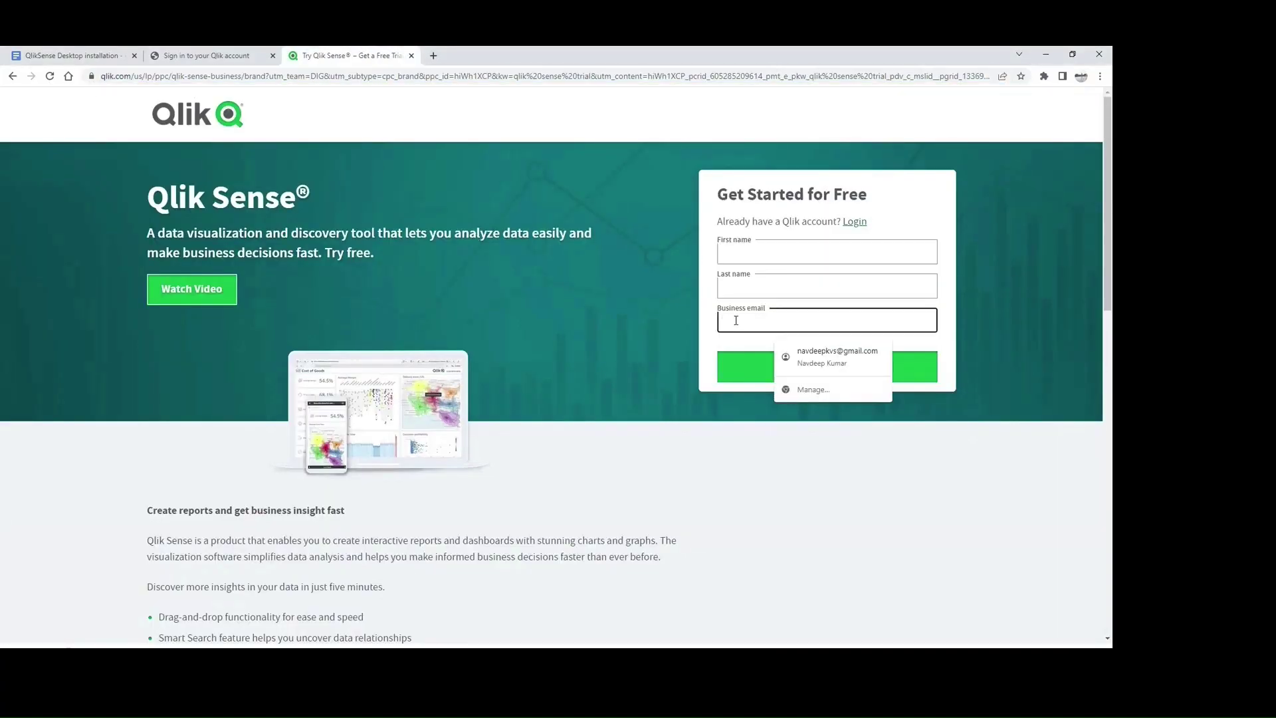
pyautogui.click(669, 342)
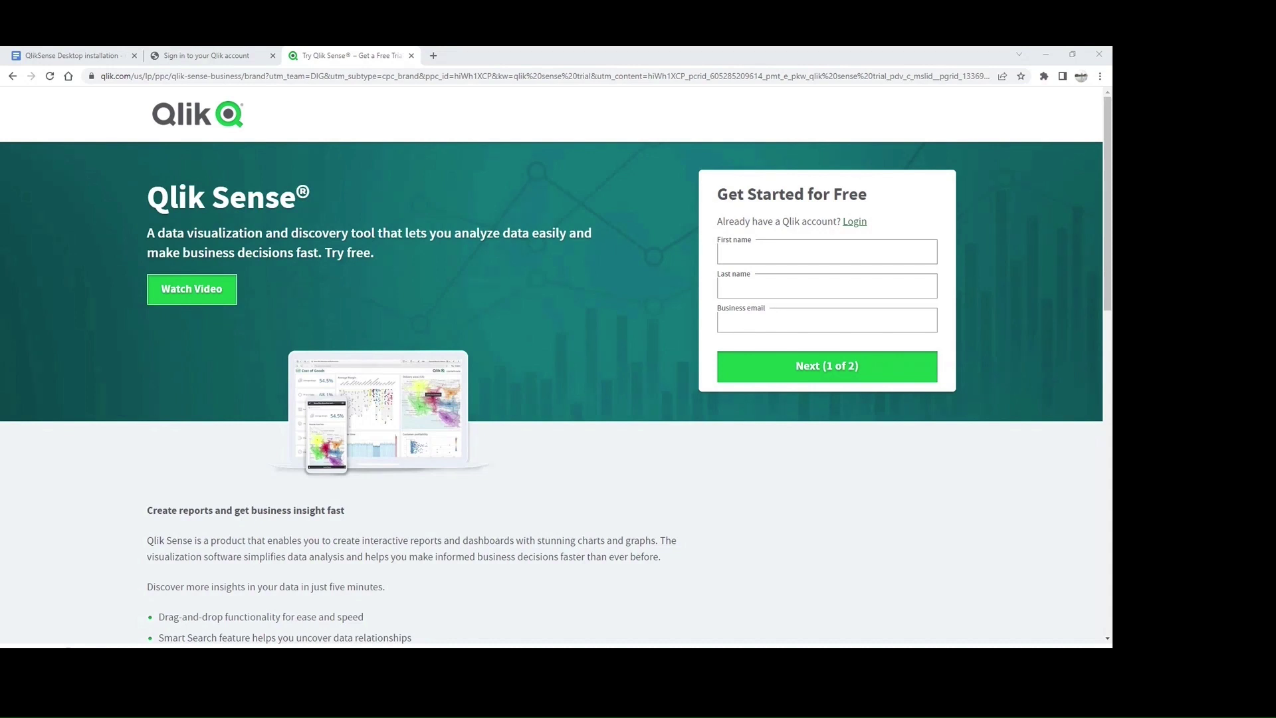
pyautogui.click(744, 253)
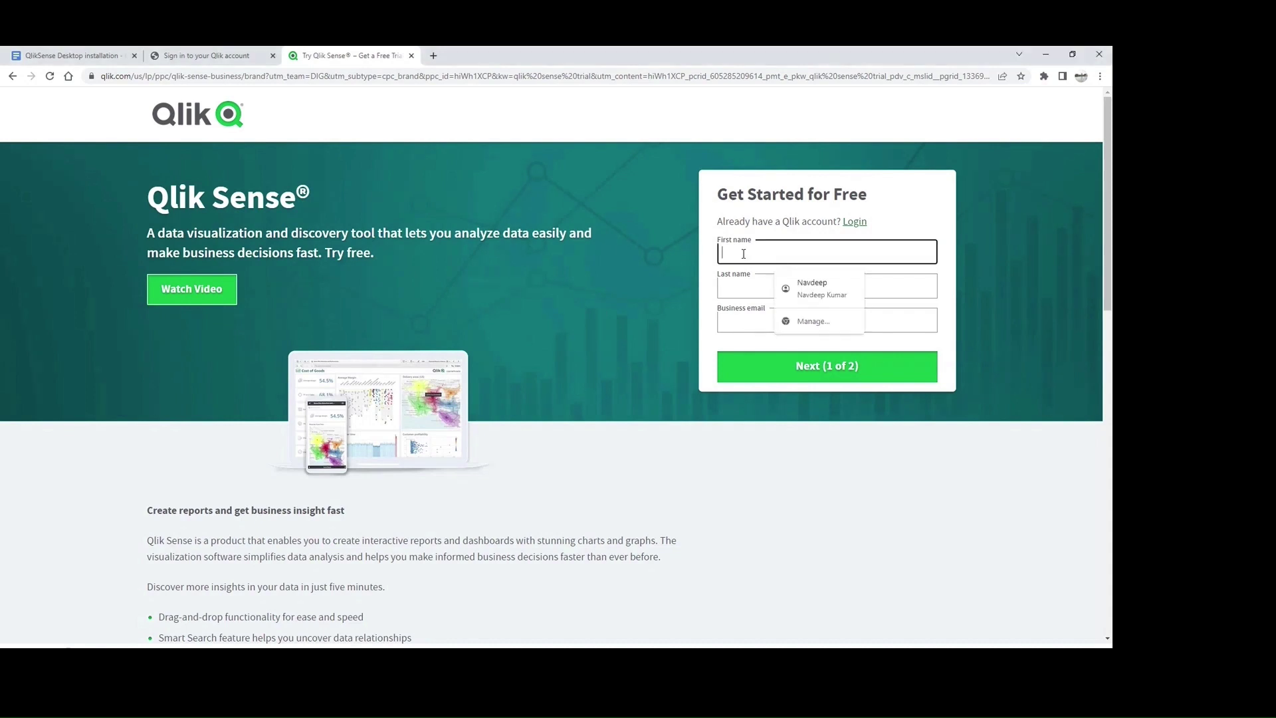
pyautogui.click(799, 282)
pyautogui.moveTo(820, 320); pyautogui.dragTo(760, 320)
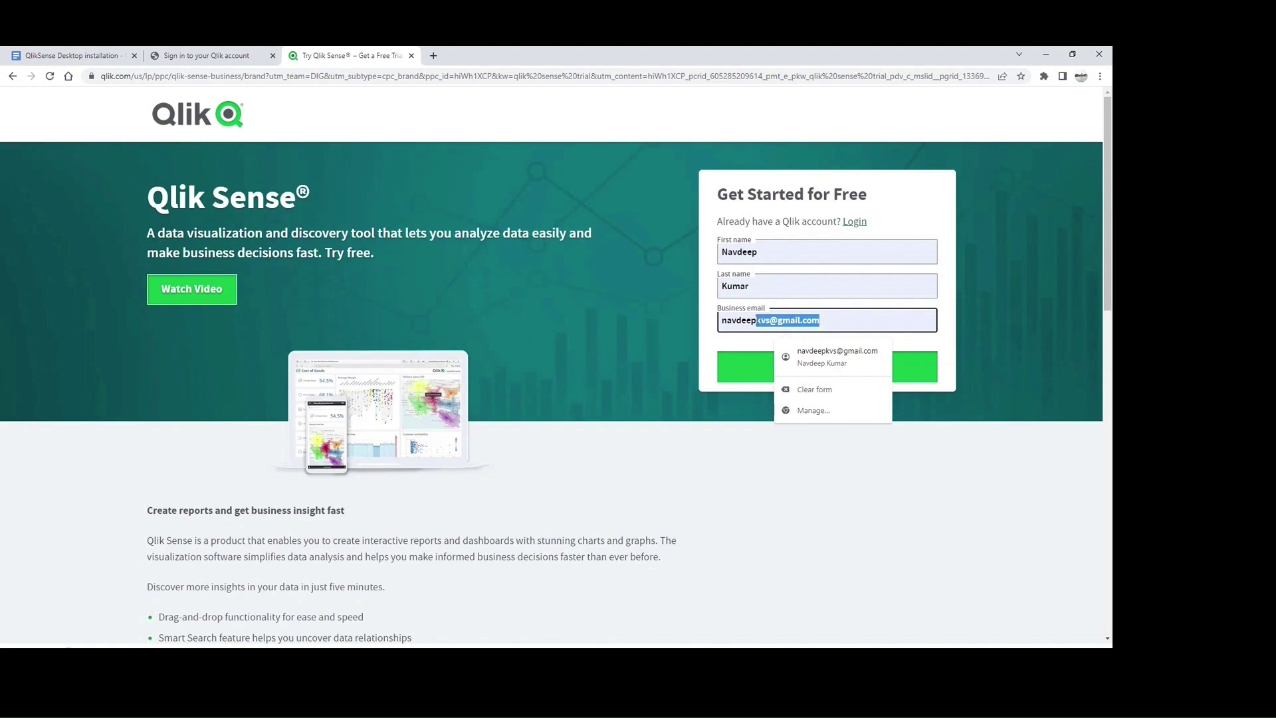
pyautogui.click(819, 370)
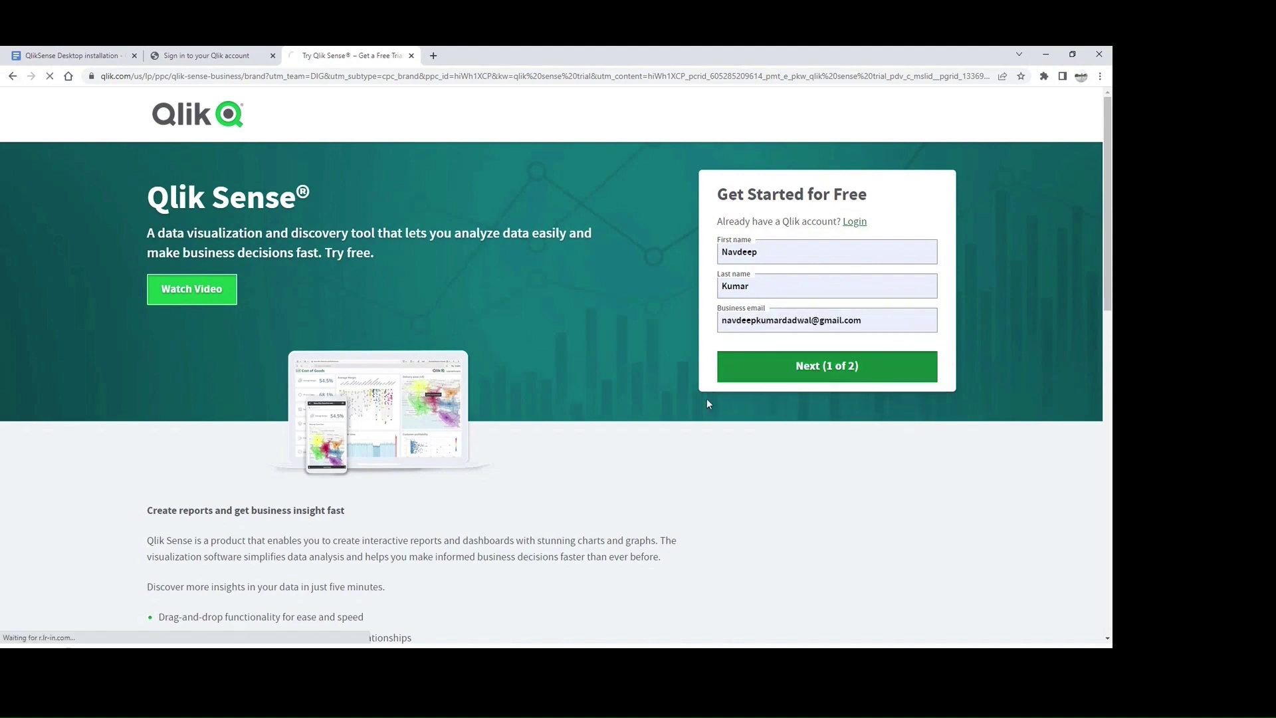
# Step: Look over the company, job title and phone fields, then return to step a in the installation notes
pyautogui.click(753, 225)
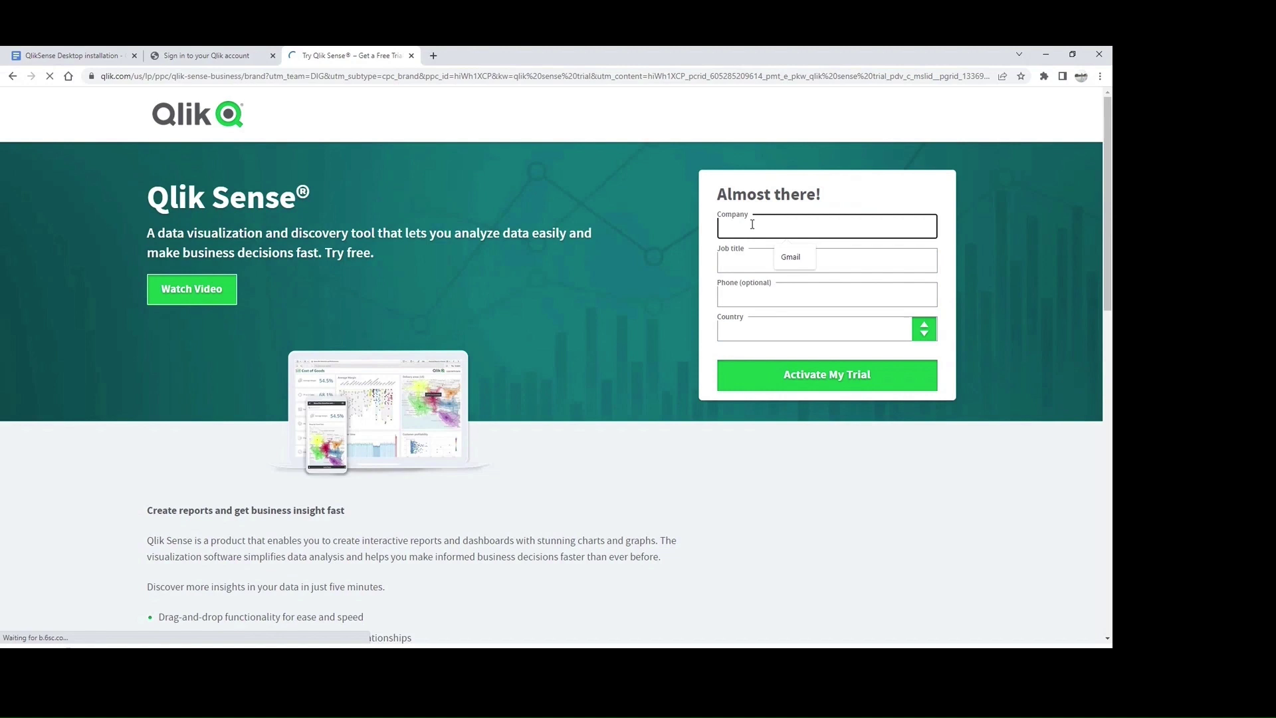
pyautogui.click(744, 255)
pyautogui.click(735, 295)
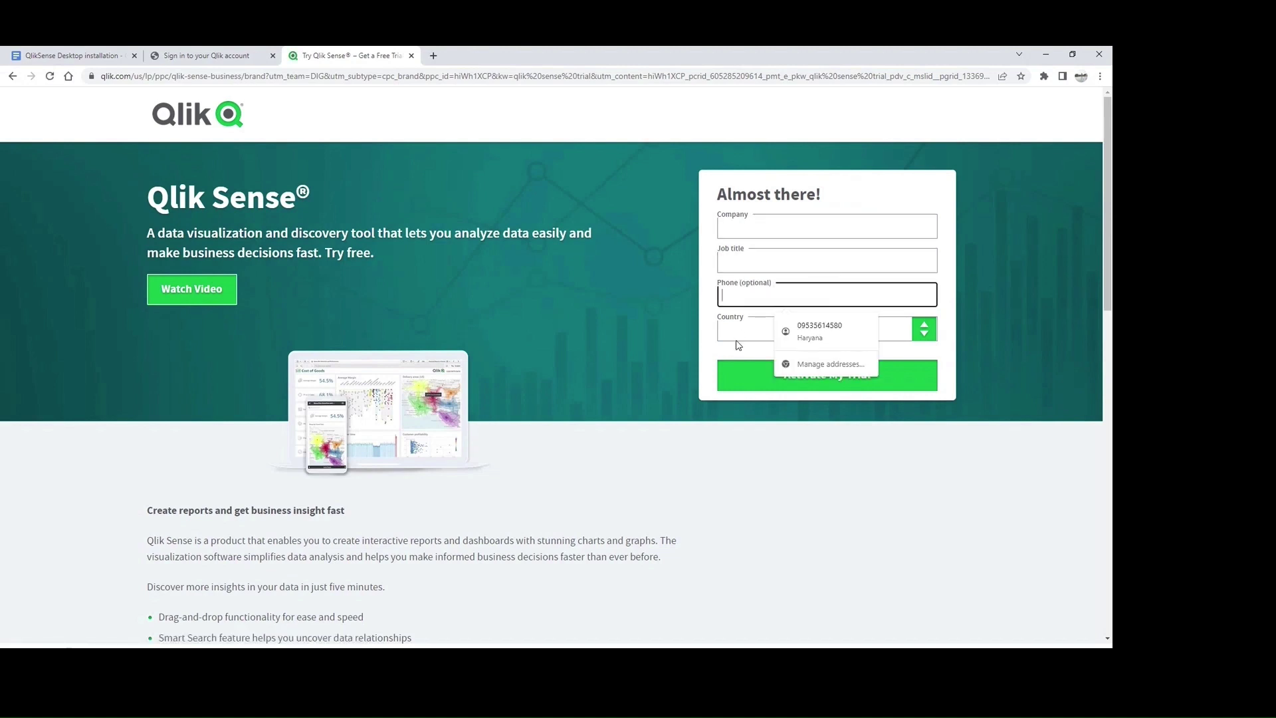
pyautogui.click(738, 230)
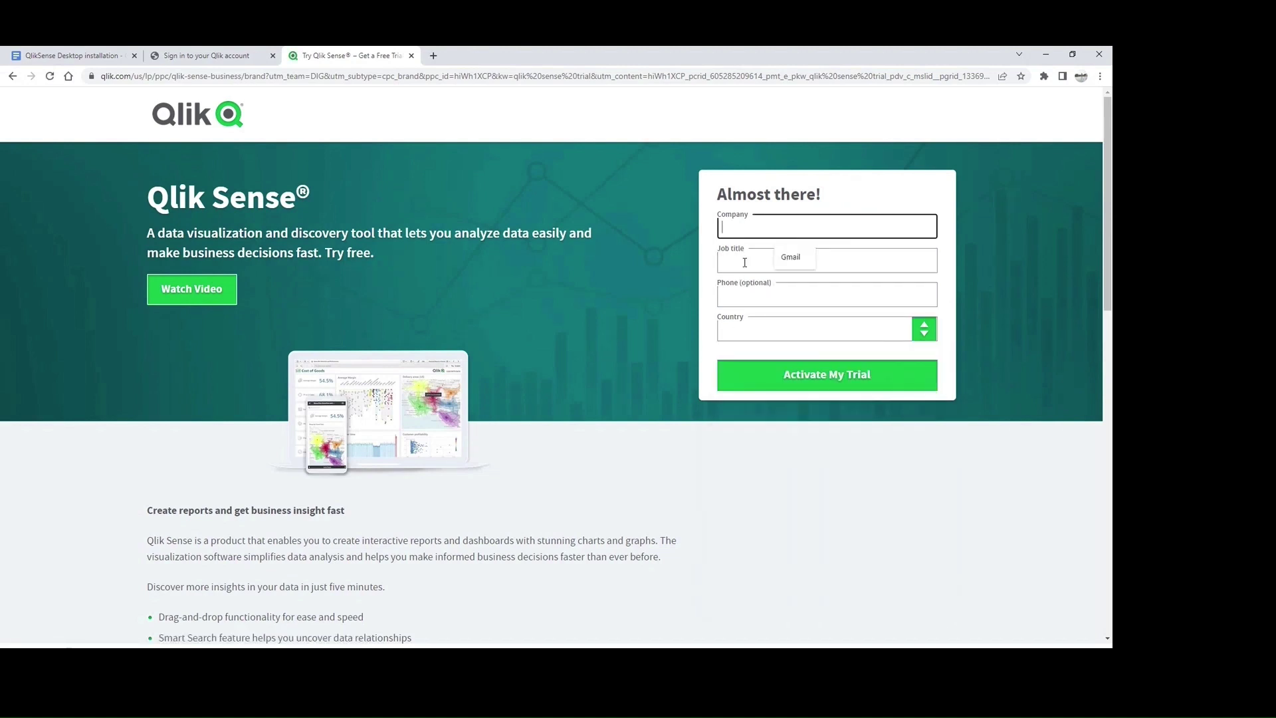
pyautogui.click(751, 263)
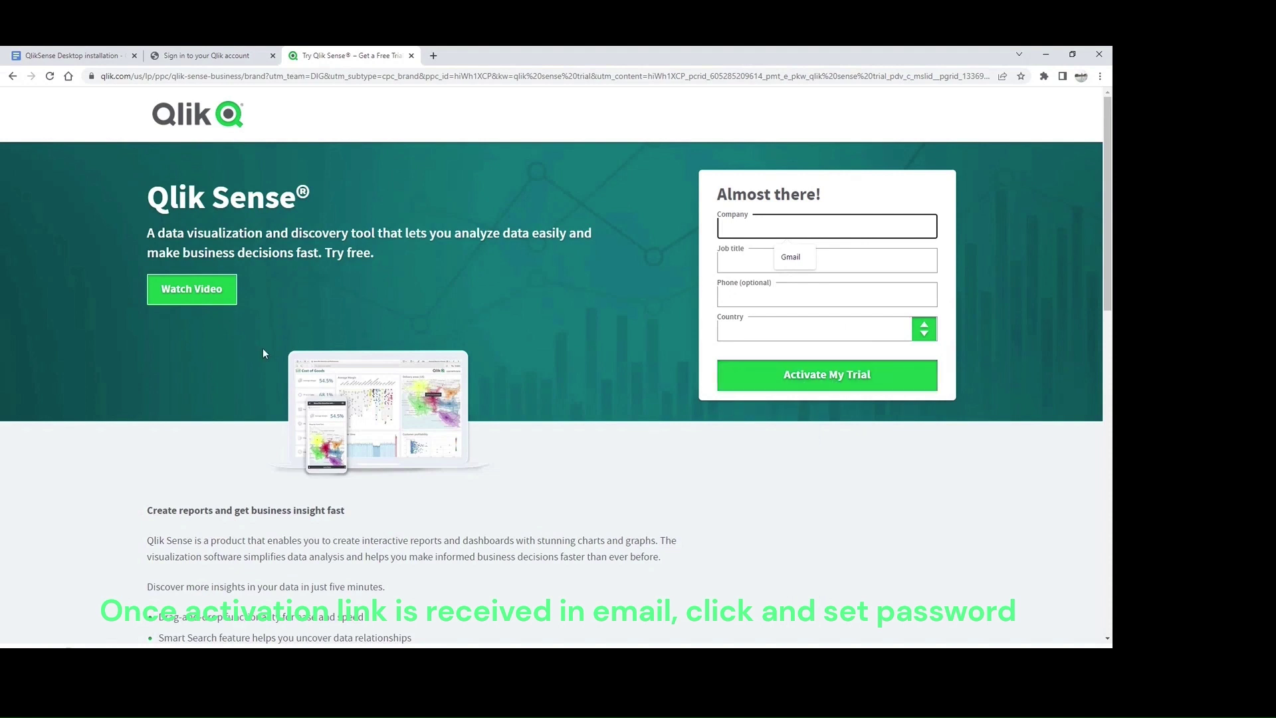
pyautogui.click(66, 55)
pyautogui.click(487, 387)
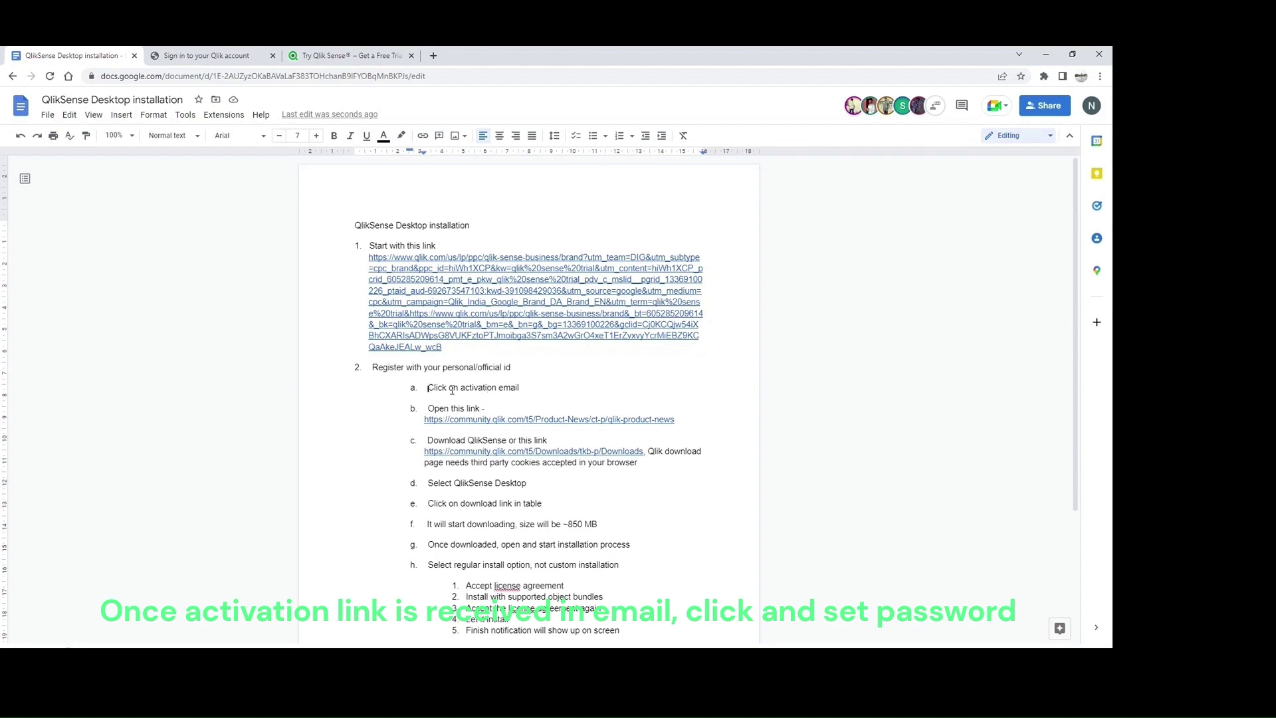
# Step: Close the gap between 'a.' and 'Click on activation email', then move on to the Qlik sign-in page
pyautogui.press('Home')
pyautogui.press('Delete')
pyautogui.press('BackSpace')
pyautogui.press('BackSpace')
pyautogui.press('BackSpace')
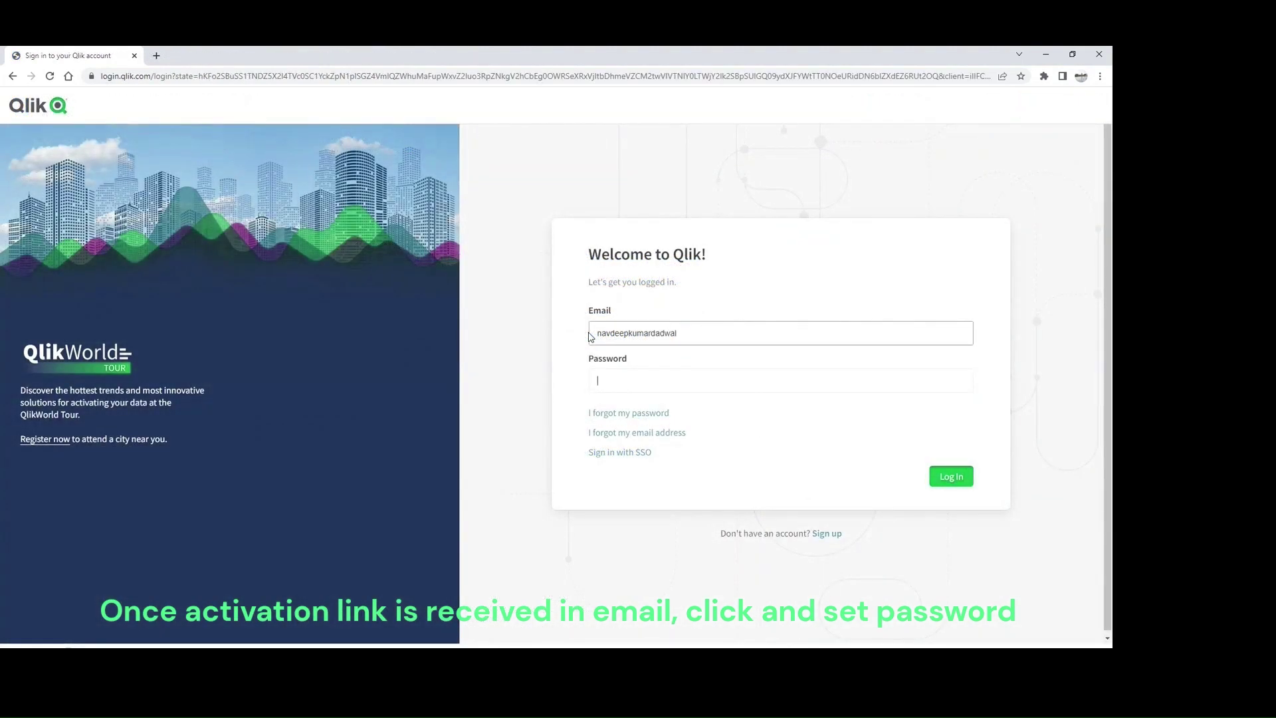
pyautogui.press('Tab')
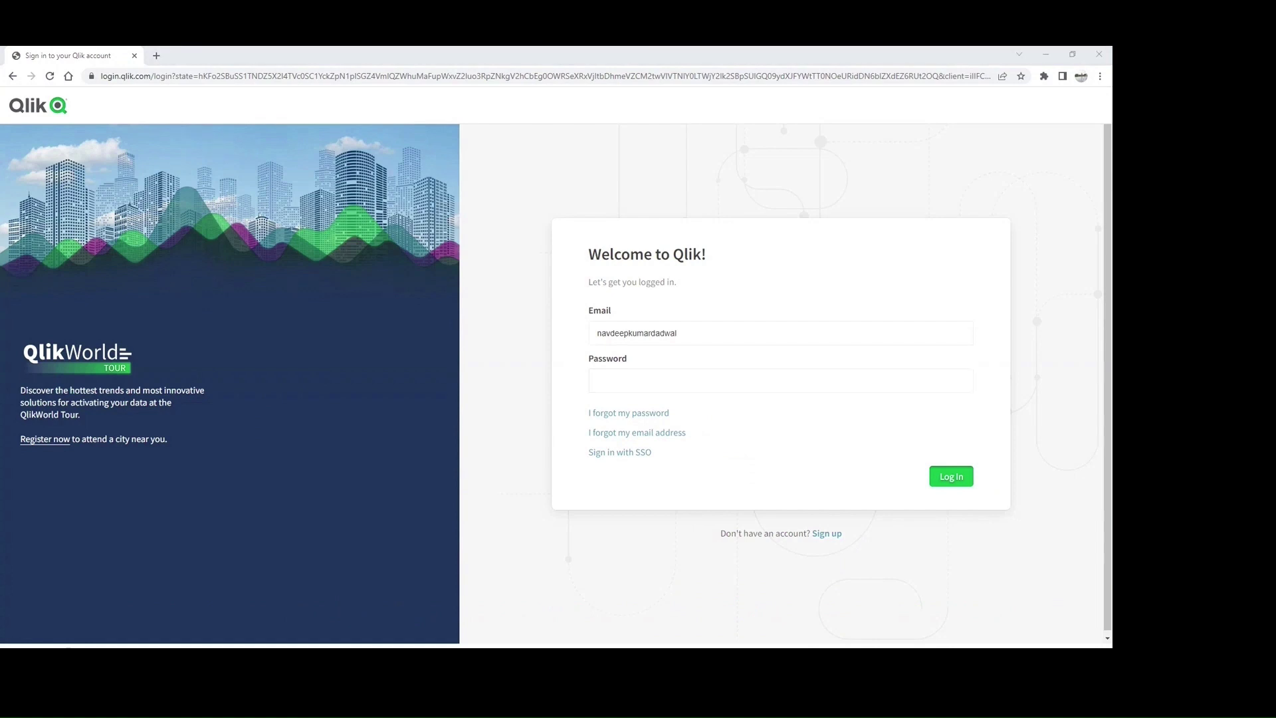
# Step: Add the missing domain to the account e-mail, log in, and dismiss the What's new dialog
pyautogui.click(951, 477)
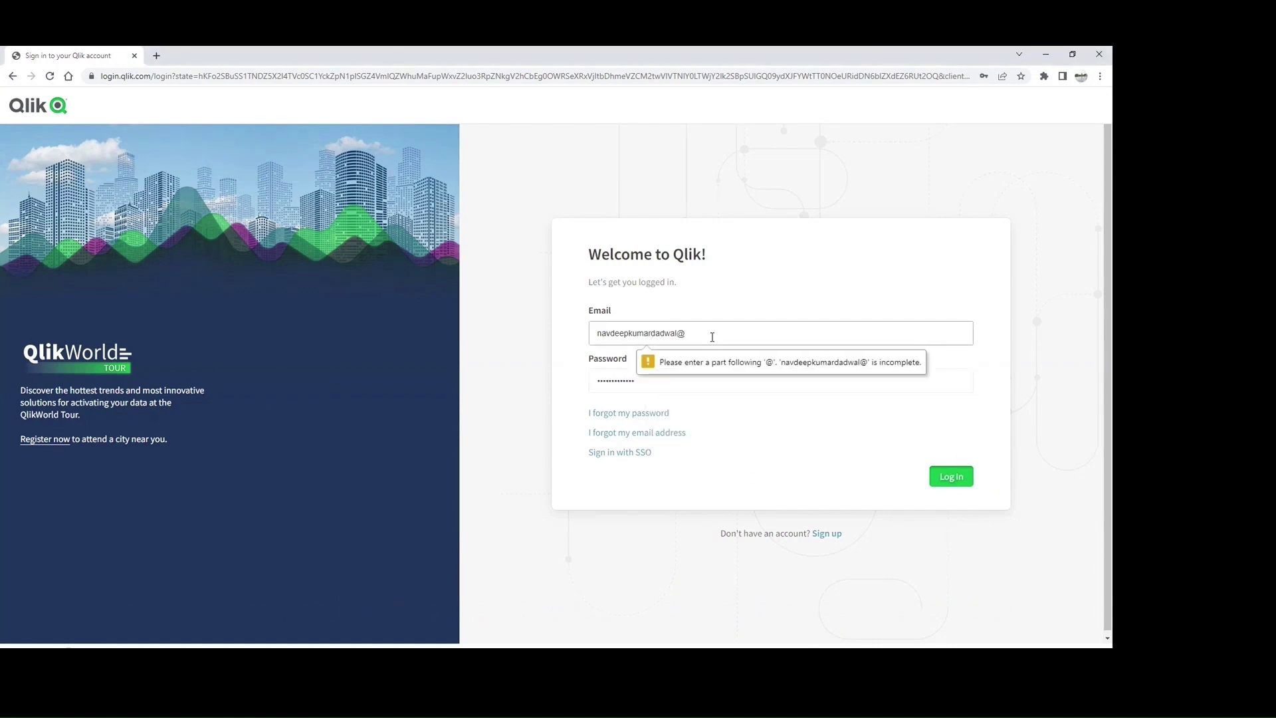
pyautogui.write('gmail.com')
pyautogui.press('Return')
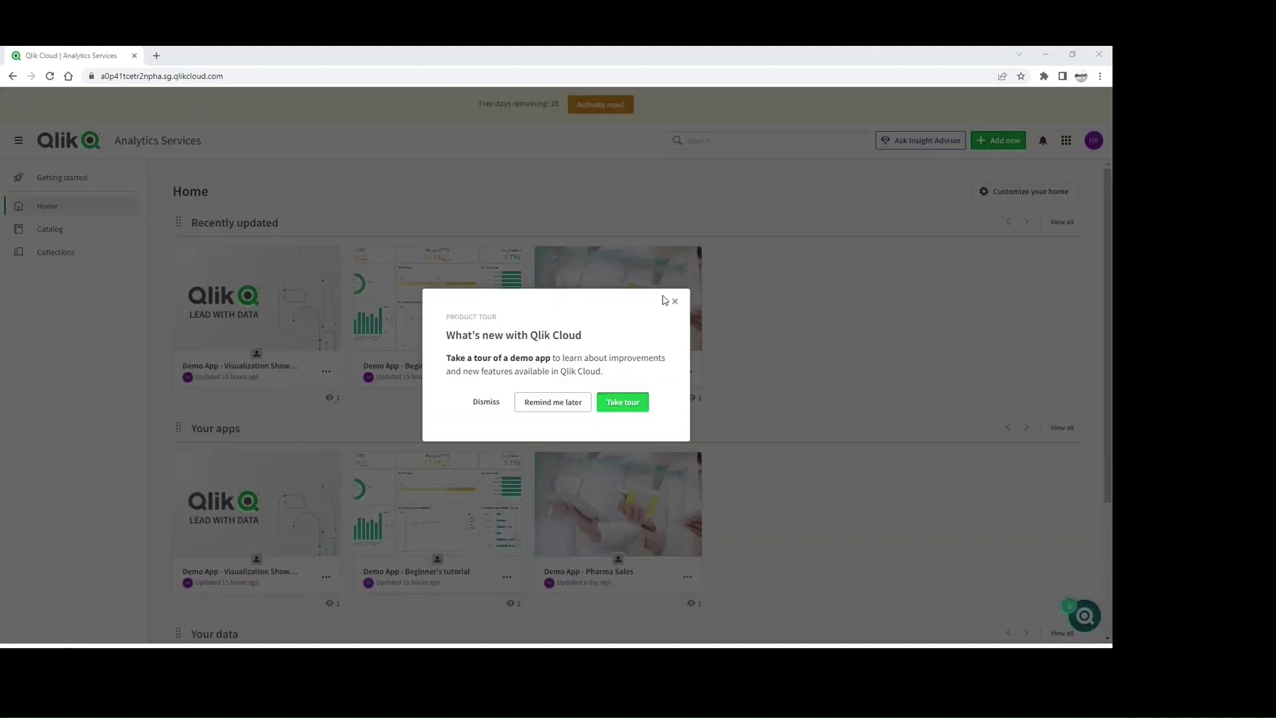
pyautogui.click(667, 300)
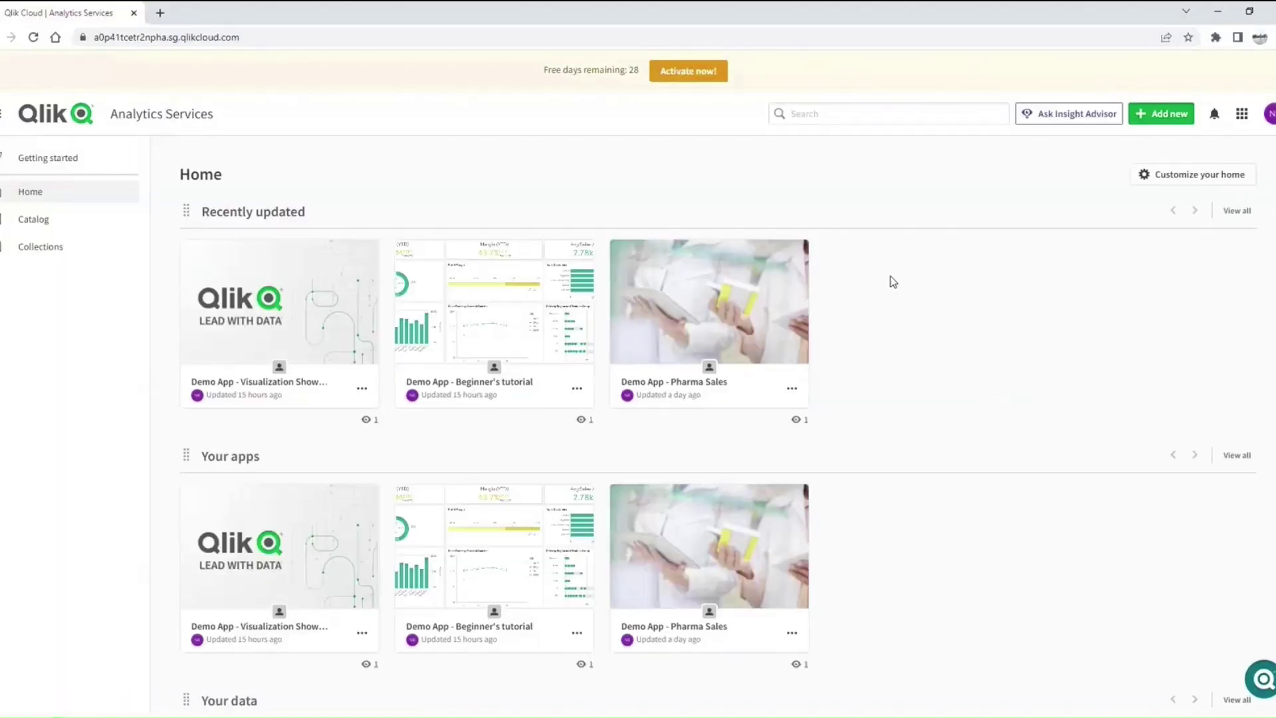
pyautogui.click(1270, 116)
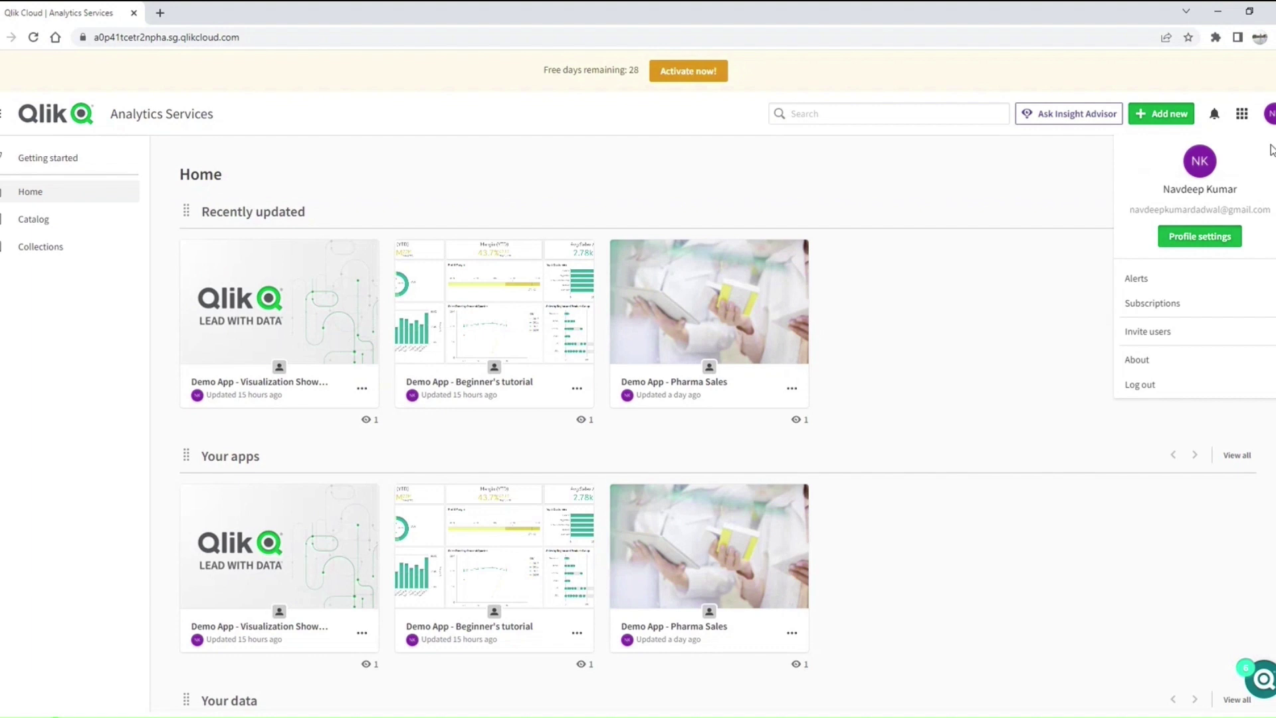
pyautogui.click(1200, 238)
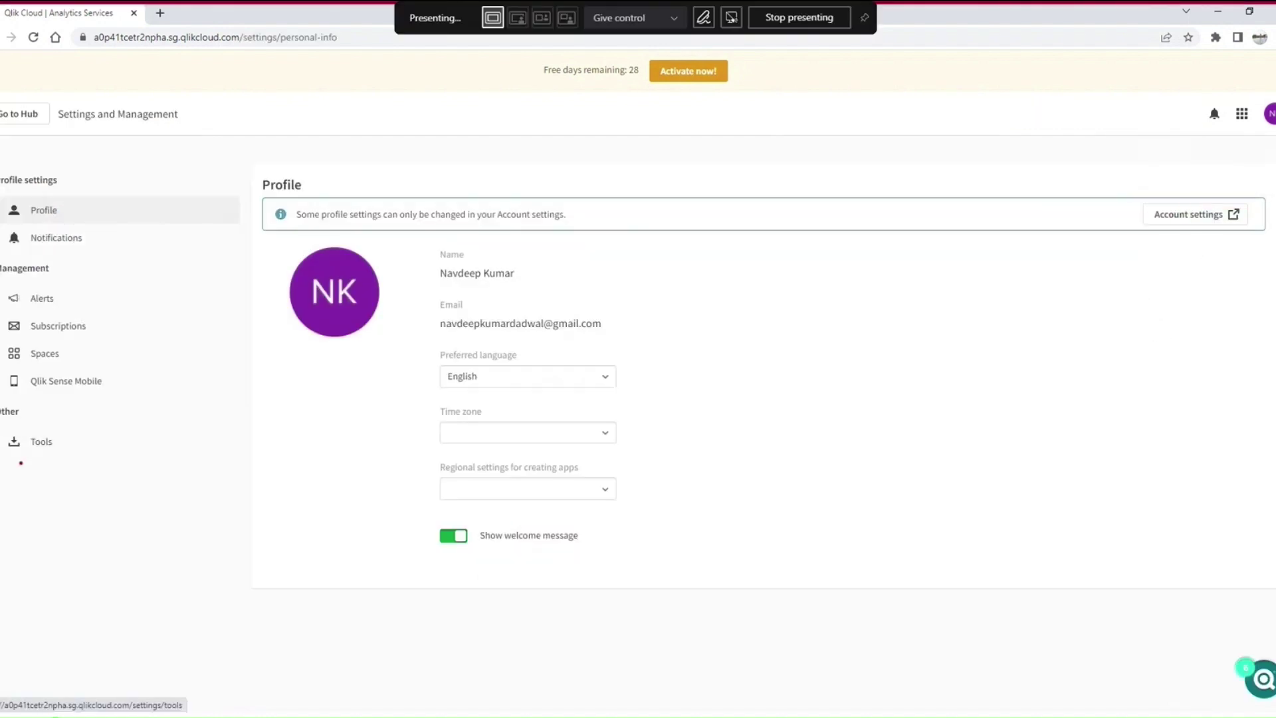
pyautogui.moveTo(21, 463)
pyautogui.mouseDown()
pyautogui.moveTo(33, 405)
pyautogui.moveTo(16, 469)
pyautogui.mouseUp()
pyautogui.click(37, 444)
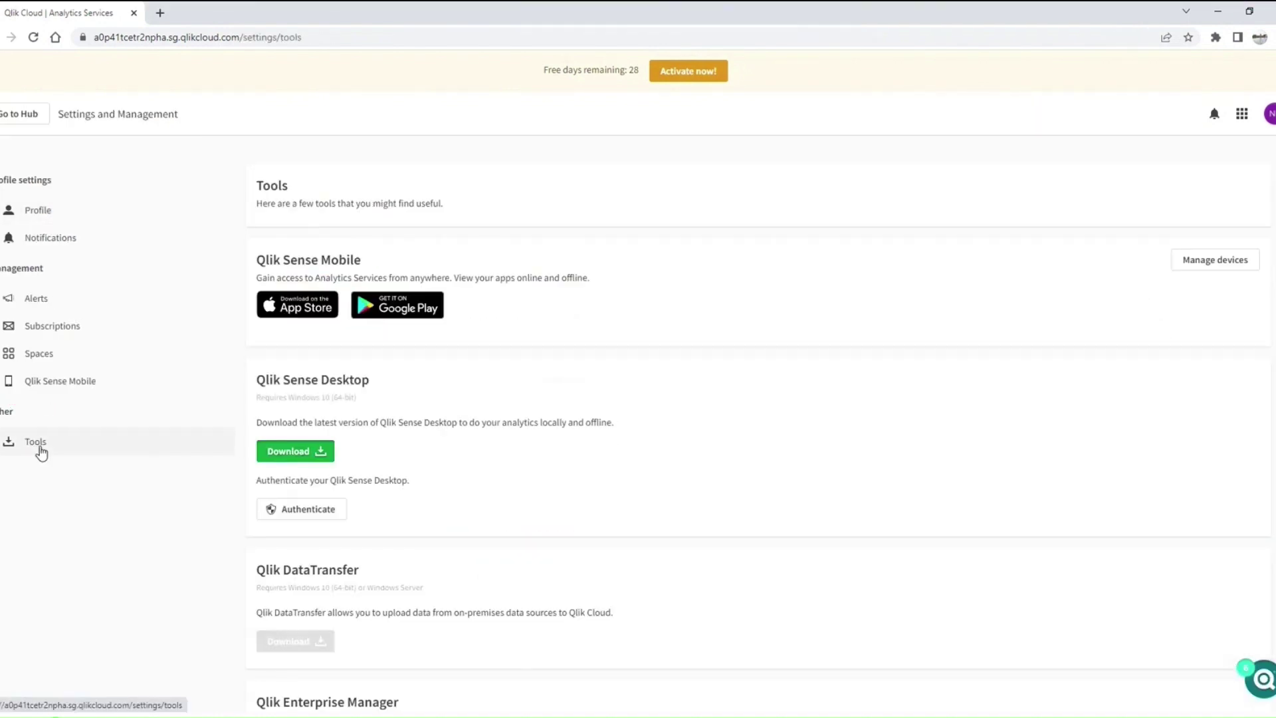
pyautogui.scroll(-1, 390, 365)
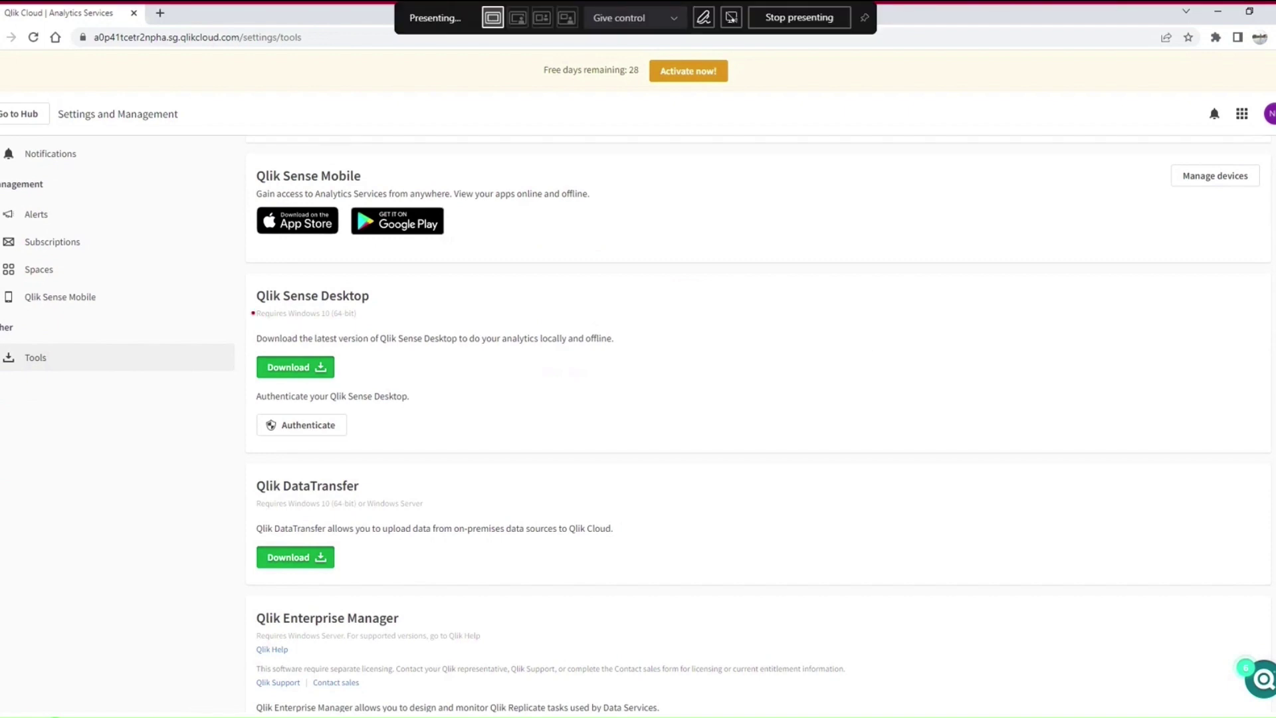
pyautogui.moveTo(253, 313)
pyautogui.mouseDown()
pyautogui.moveTo(407, 316)
pyautogui.moveTo(238, 291)
pyautogui.moveTo(260, 311)
pyautogui.mouseUp()
pyautogui.moveTo(369, 346)
pyautogui.mouseDown()
pyautogui.moveTo(343, 403)
pyautogui.moveTo(389, 359)
pyautogui.mouseUp()
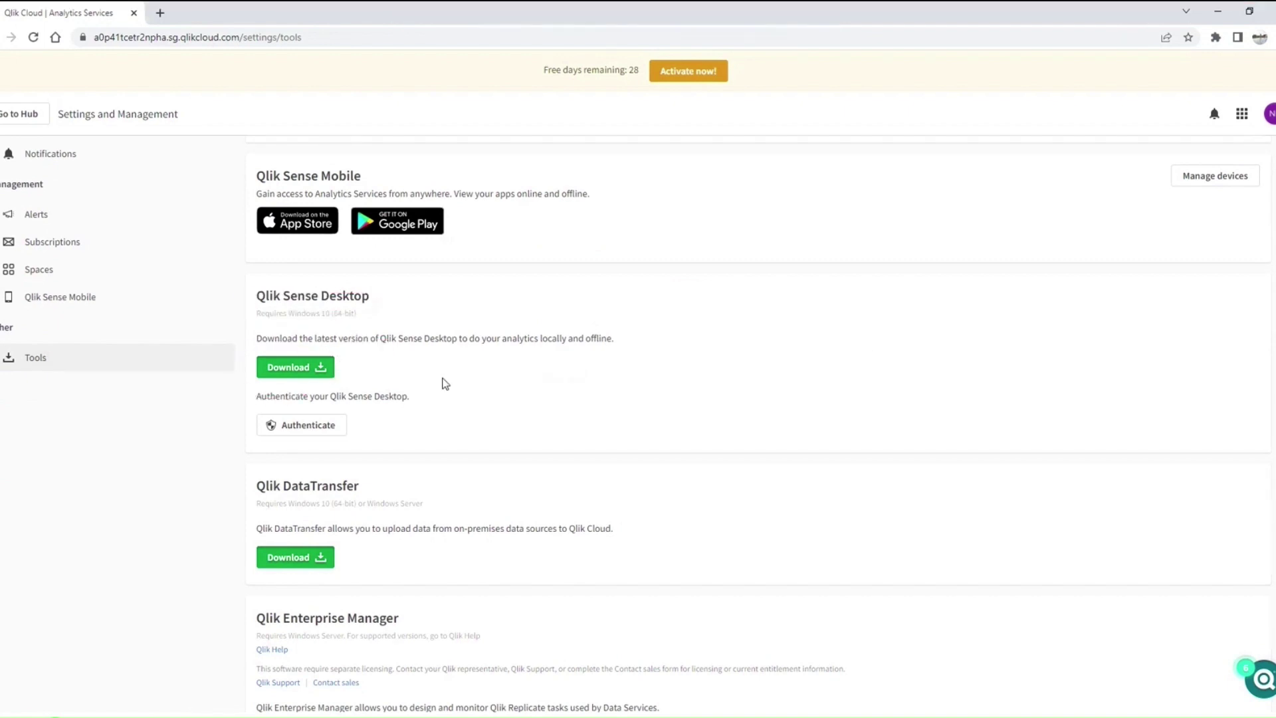
pyautogui.moveTo(246, 444)
pyautogui.mouseDown()
pyautogui.moveTo(364, 426)
pyautogui.moveTo(379, 408)
pyautogui.moveTo(368, 387)
pyautogui.moveTo(264, 387)
pyautogui.moveTo(250, 440)
pyautogui.mouseUp()
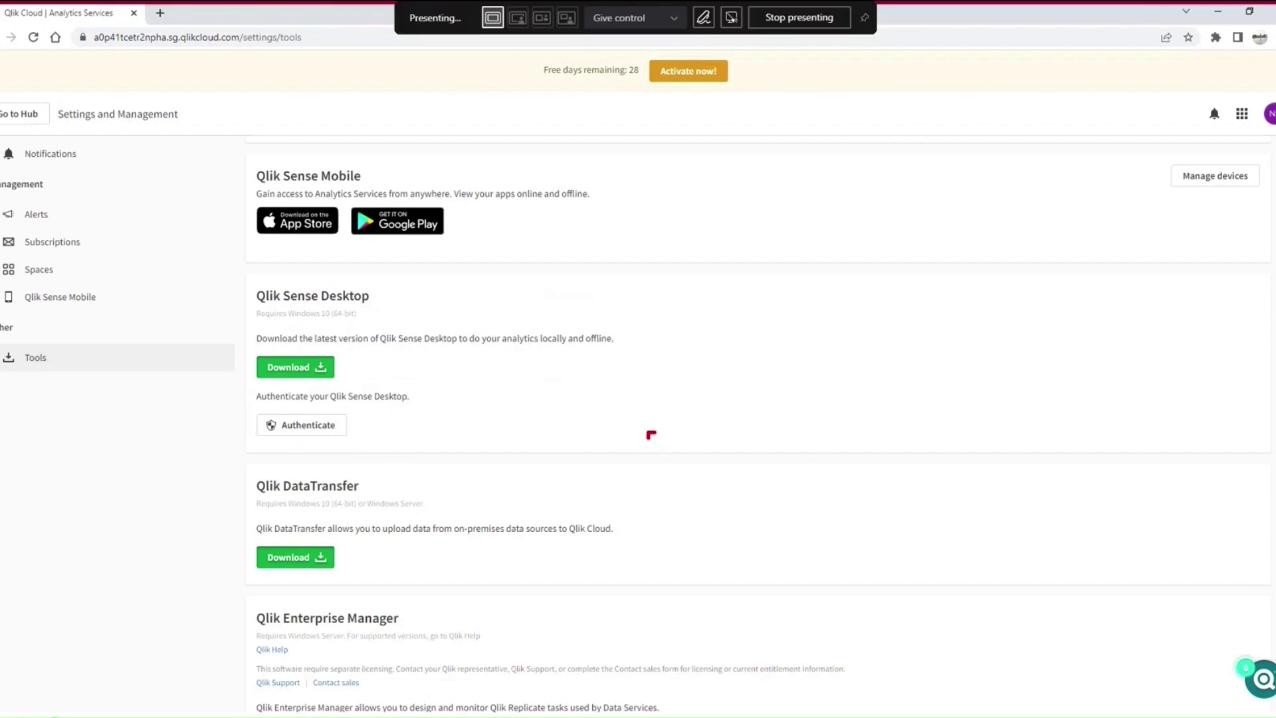
pyautogui.moveTo(649, 437); pyautogui.dragTo(691, 460)
pyautogui.moveTo(709, 417); pyautogui.dragTo(717, 441)
pyautogui.moveTo(677, 495); pyautogui.dragTo(773, 444)
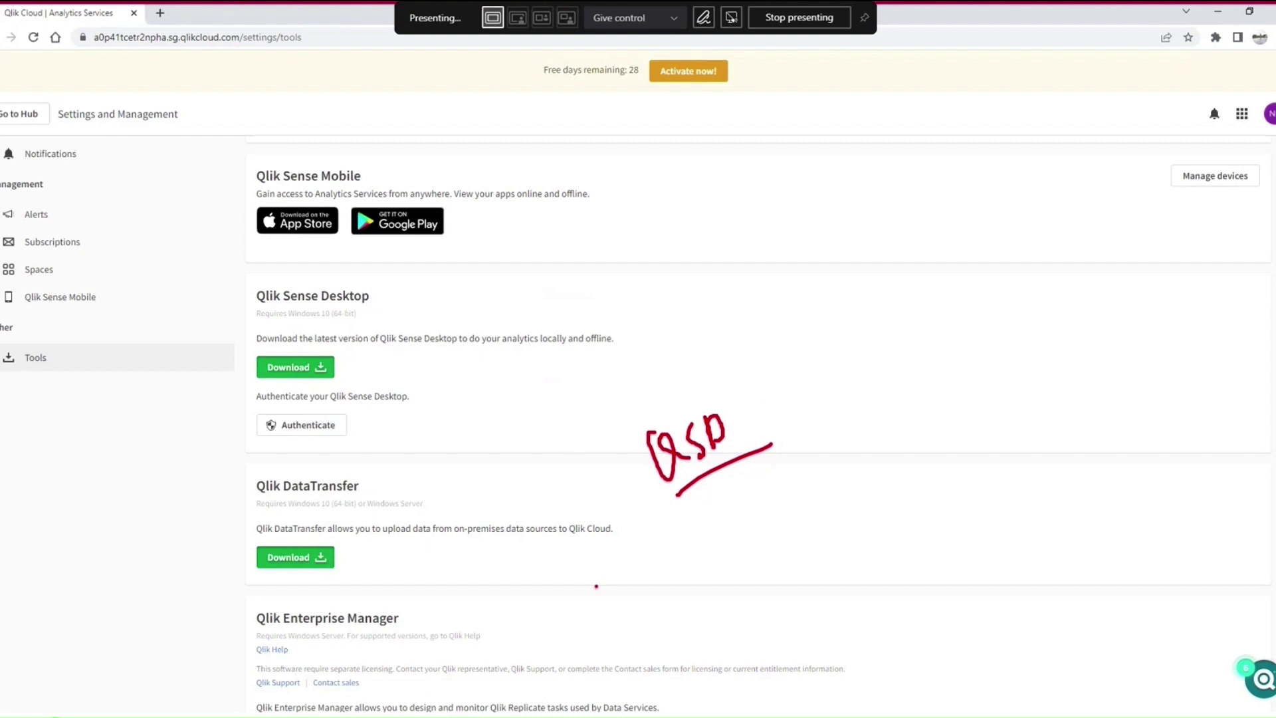
pyautogui.moveTo(360, 423)
pyautogui.mouseDown()
pyautogui.moveTo(247, 413)
pyautogui.moveTo(367, 432)
pyautogui.moveTo(359, 403)
pyautogui.mouseUp()
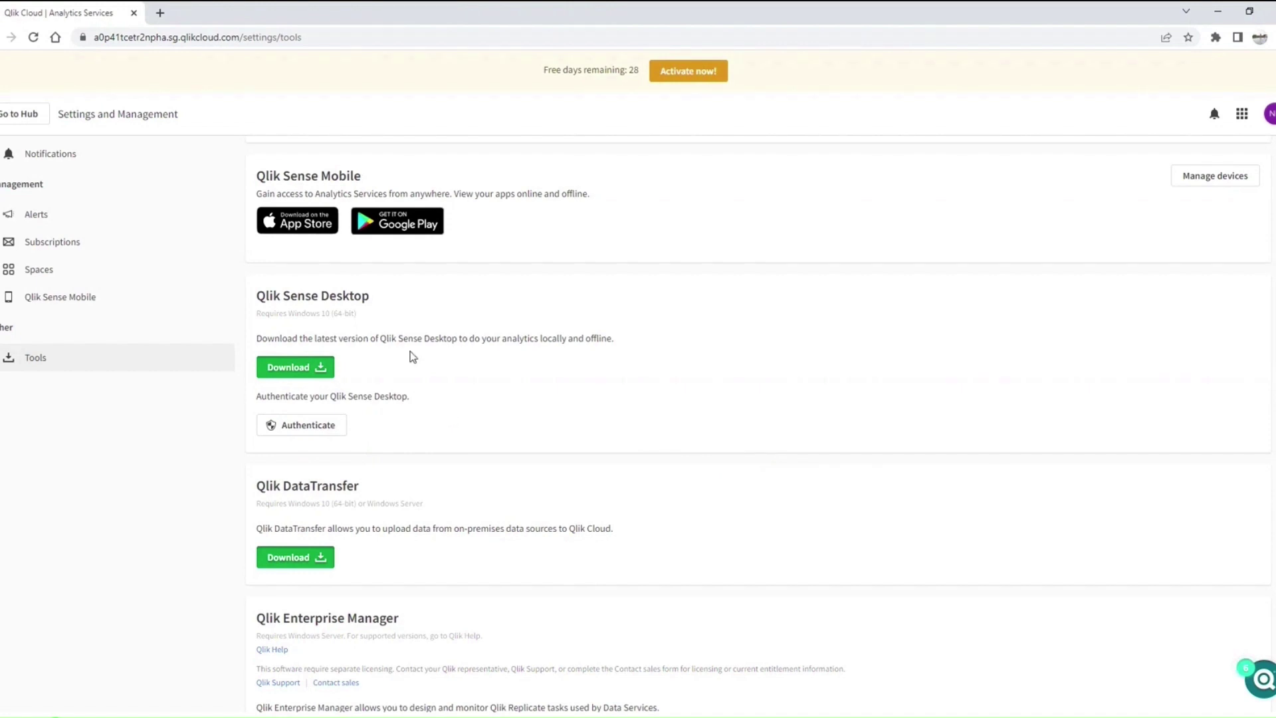
# Step: Load Qlik's Product News page in a new browser tab
pyautogui.click(160, 13)
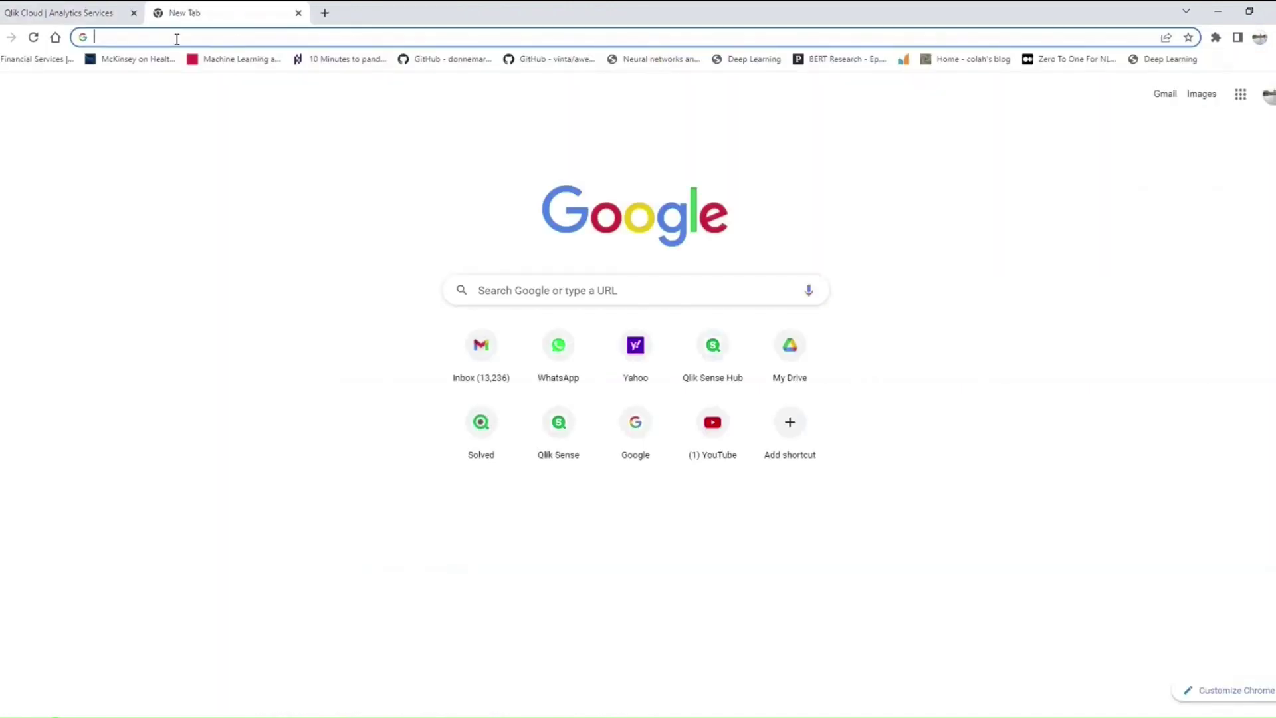
pyautogui.write('qlik')
pyautogui.press('Delete')
pyautogui.hotkey('ctrl', 'a')
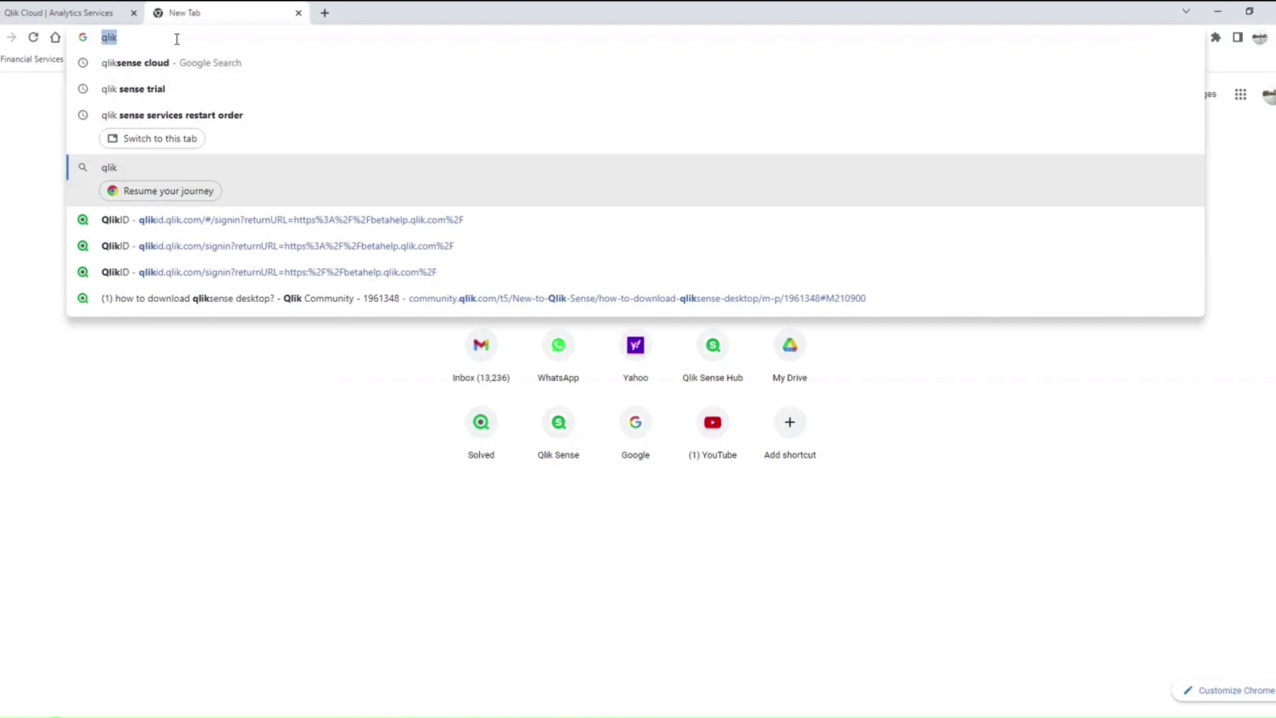
pyautogui.write('prod')
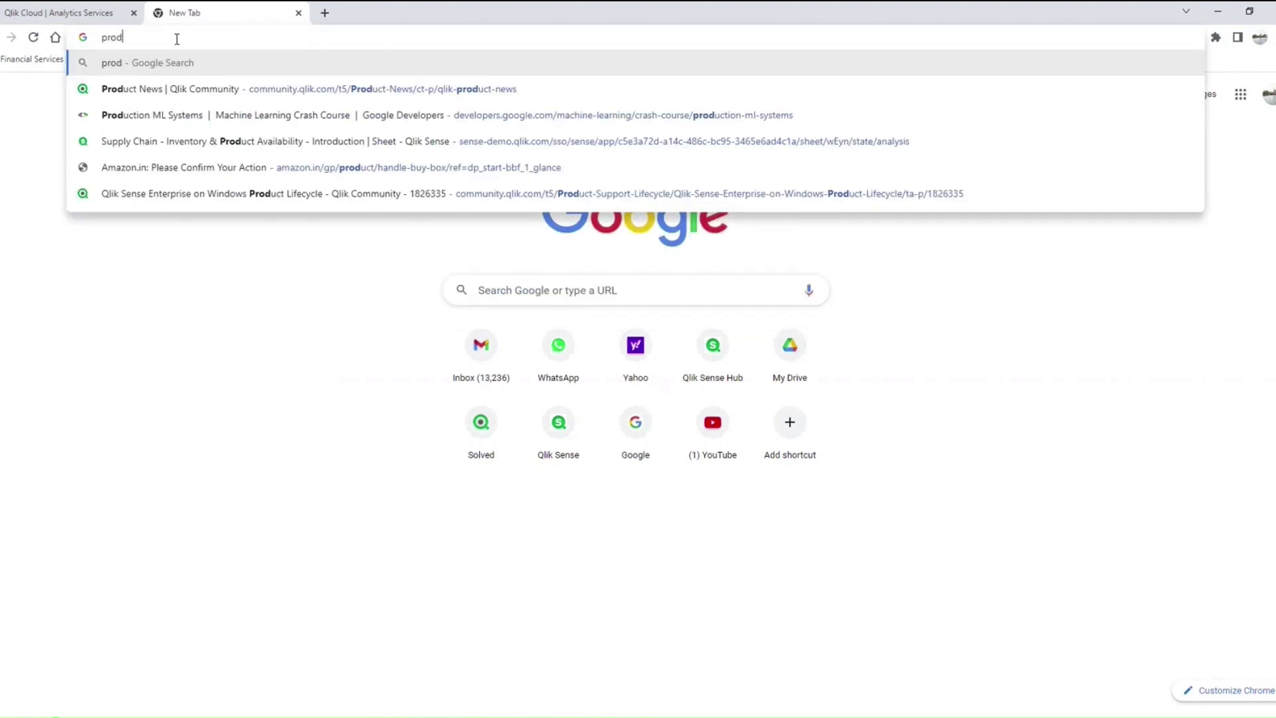
pyautogui.press('Down')
pyautogui.press('Return')
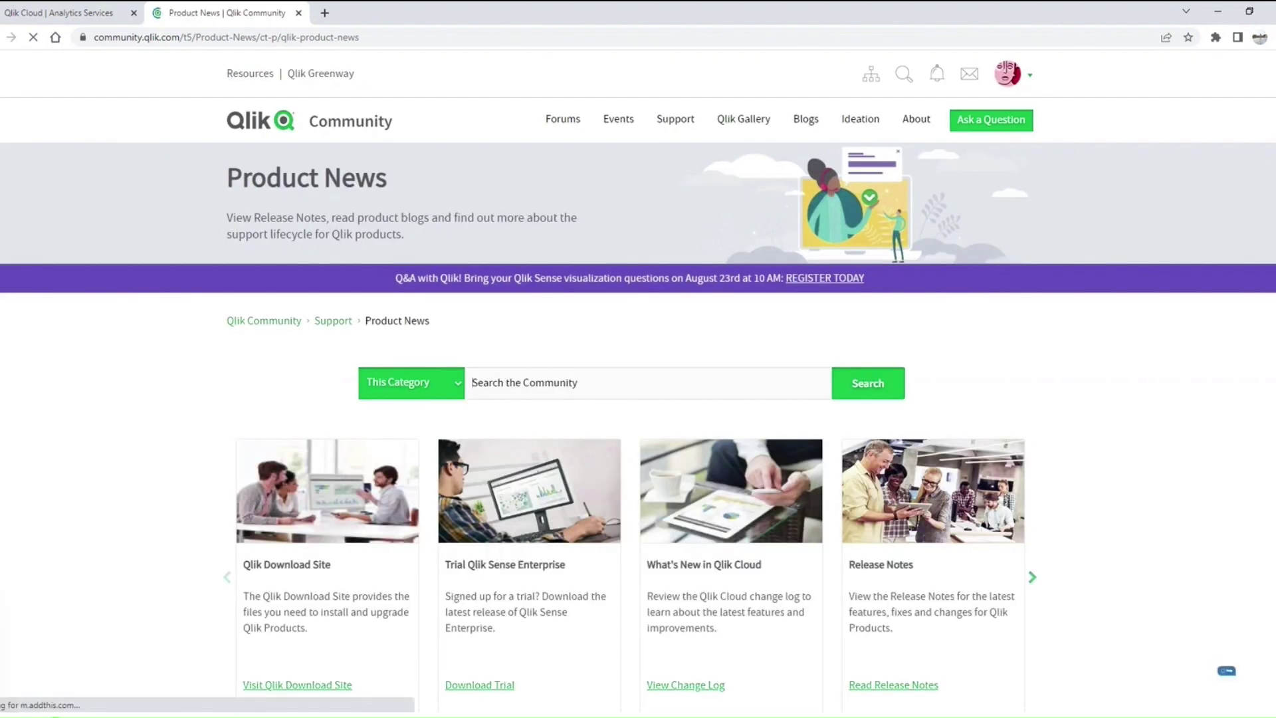
# Step: Open the Downloads link from the installation notes in a new tab
pyautogui.hotkey('alt', 'Tab')
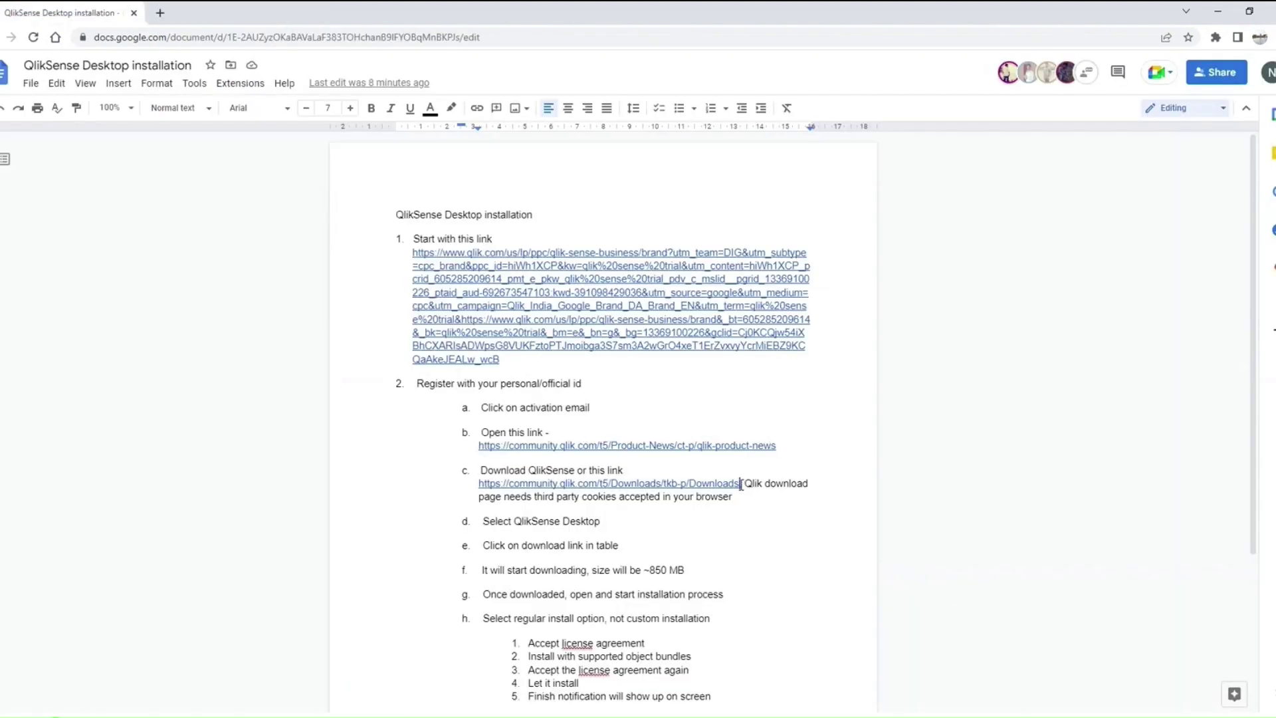
pyautogui.click(741, 484)
pyautogui.click(160, 12)
pyautogui.write('community.qlik.com/t5/Downloads/tkb-p/Downloads')
pyautogui.press('Return')
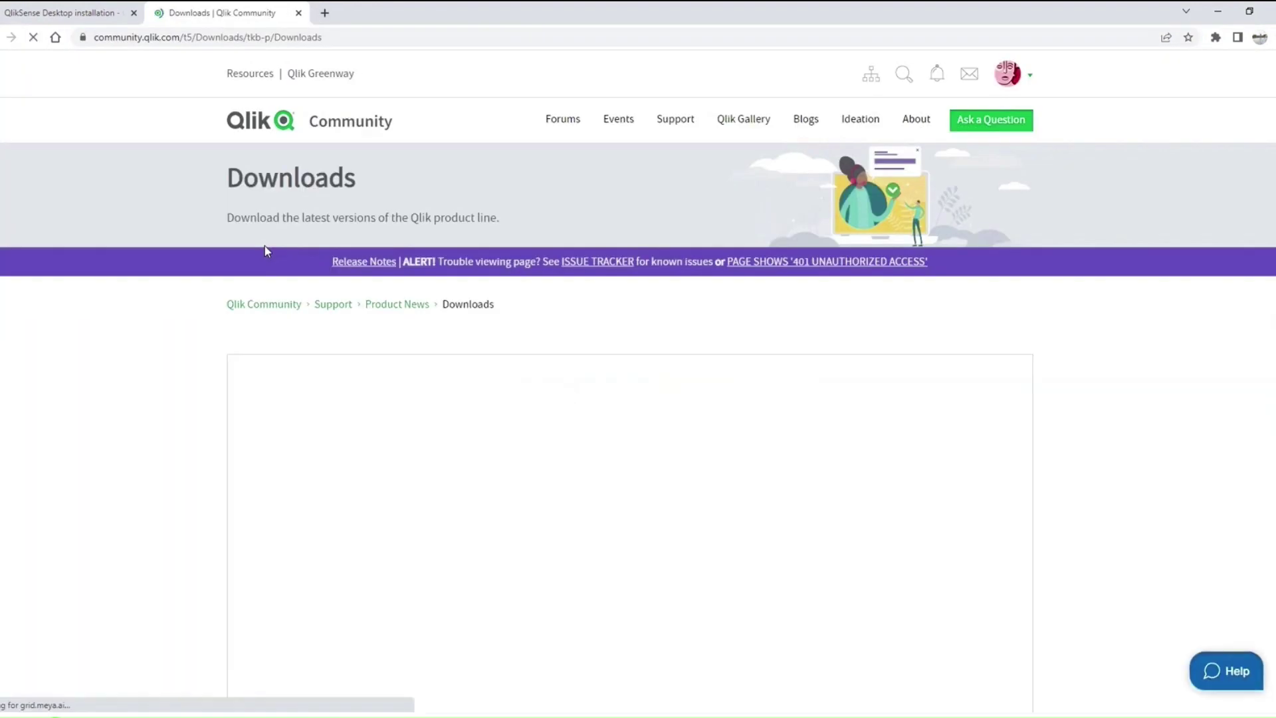
# Step: Preview the Data Integration and Value Added categories, then show Data Analytics products
pyautogui.scroll(-2, 501, 272)
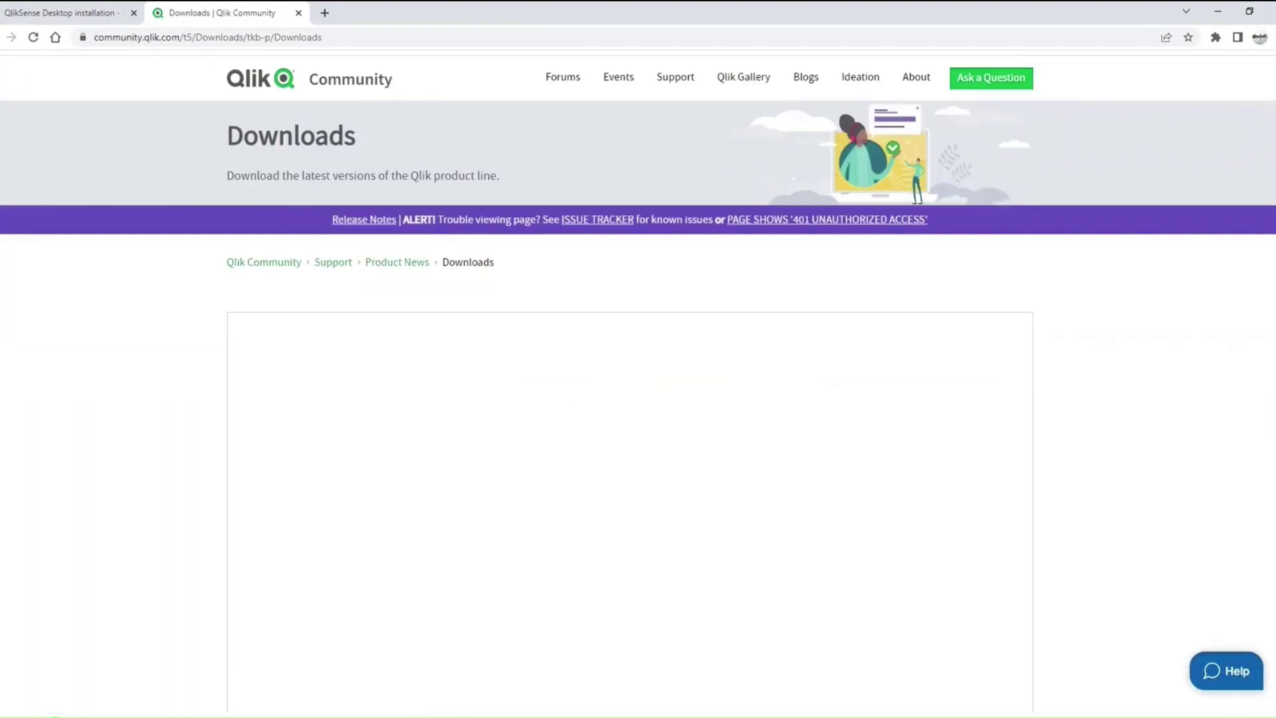
pyautogui.scroll(-3, 638, 359)
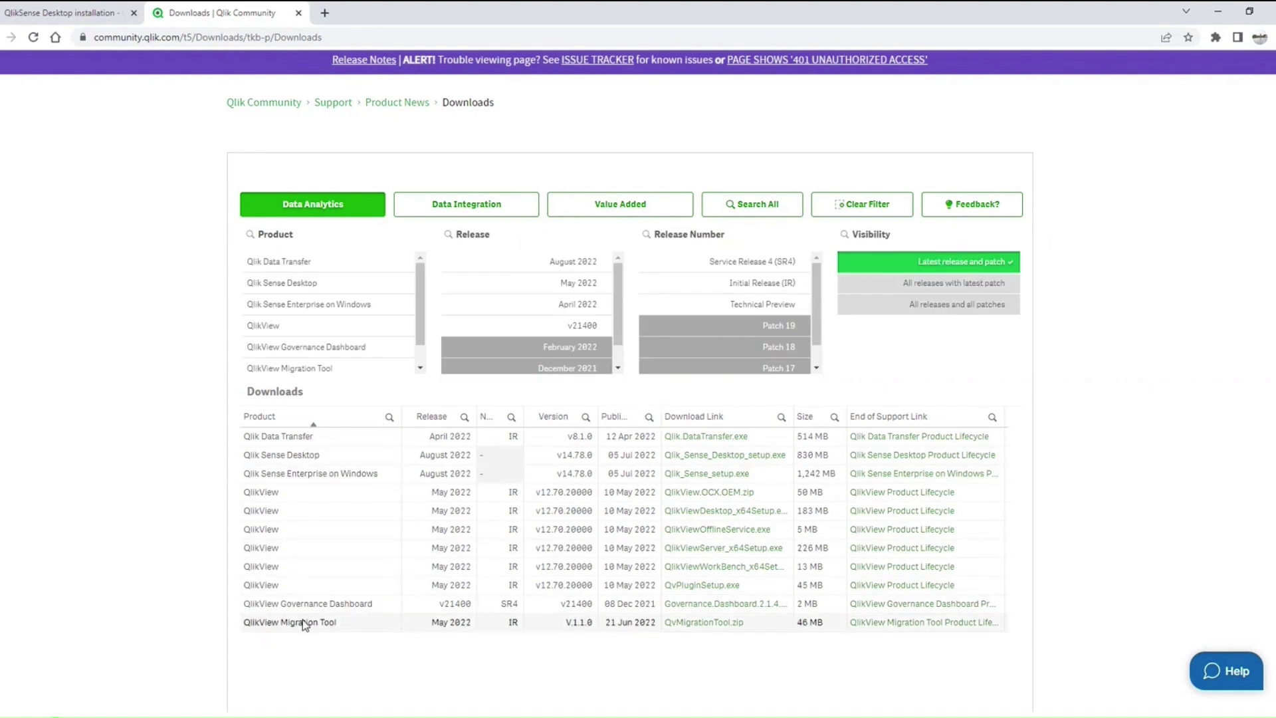
pyautogui.click(475, 205)
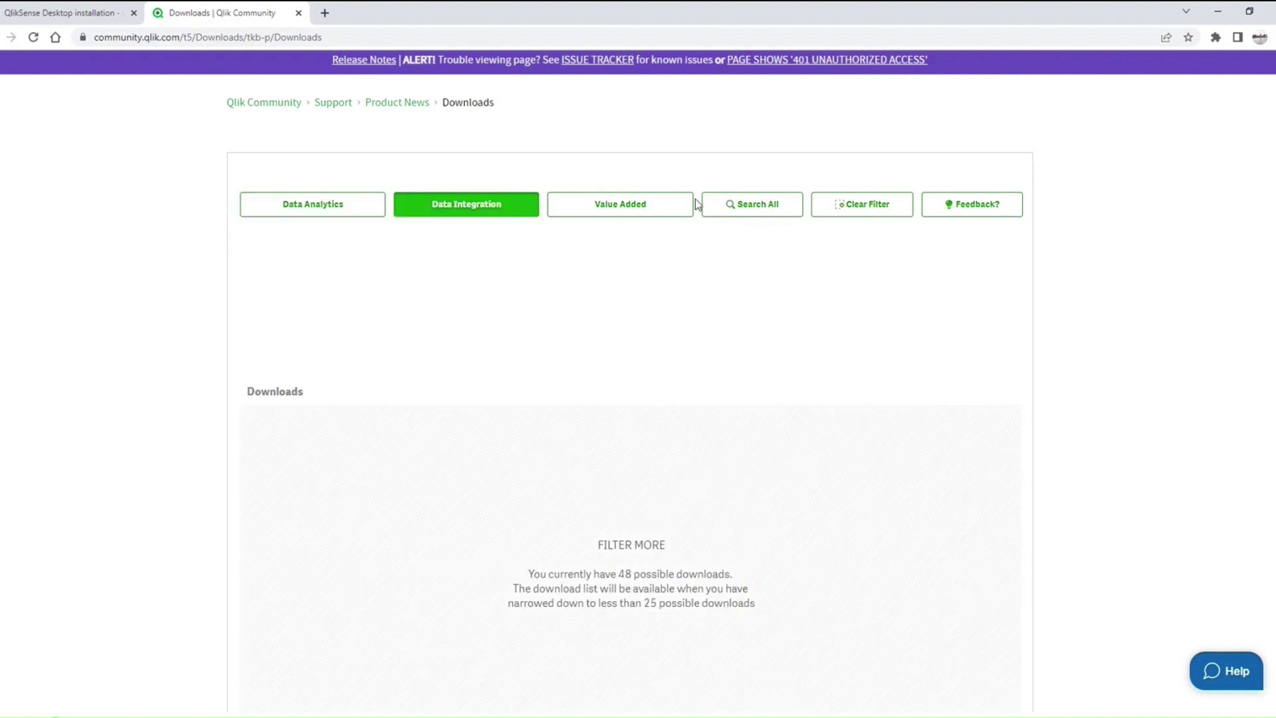
pyautogui.click(643, 206)
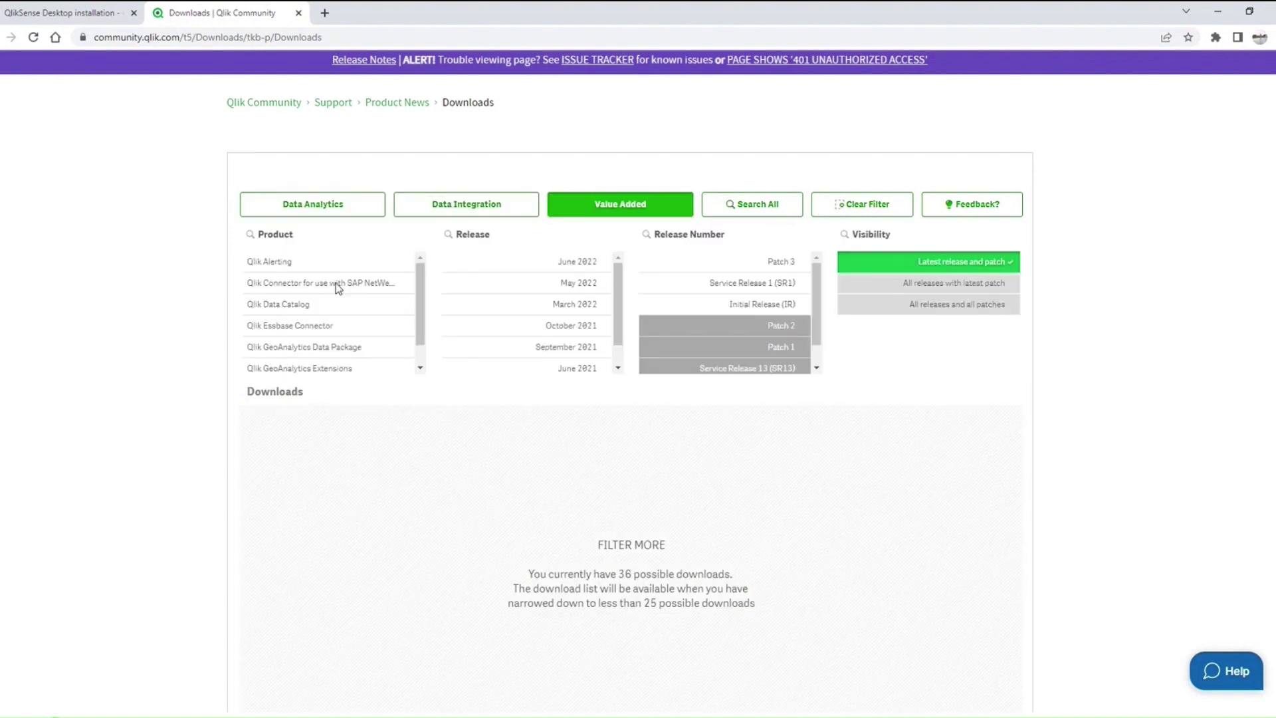
pyautogui.scroll(-1, 416, 318)
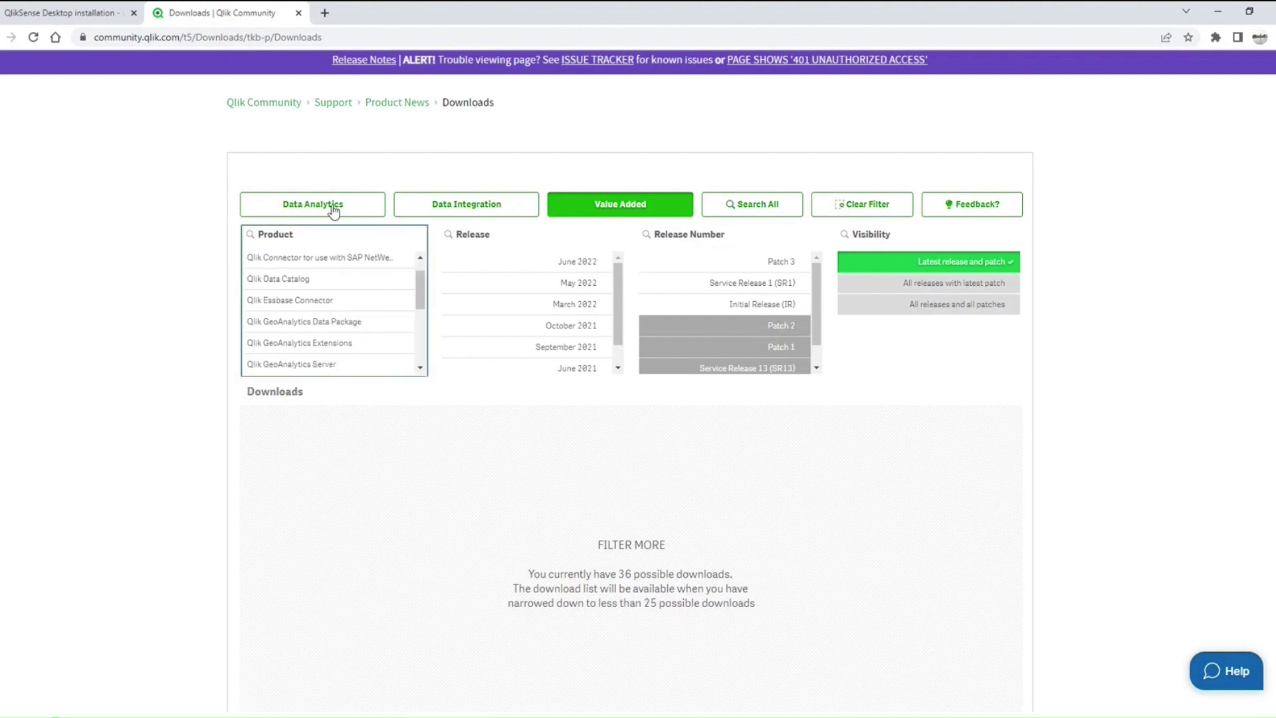
pyautogui.click(334, 210)
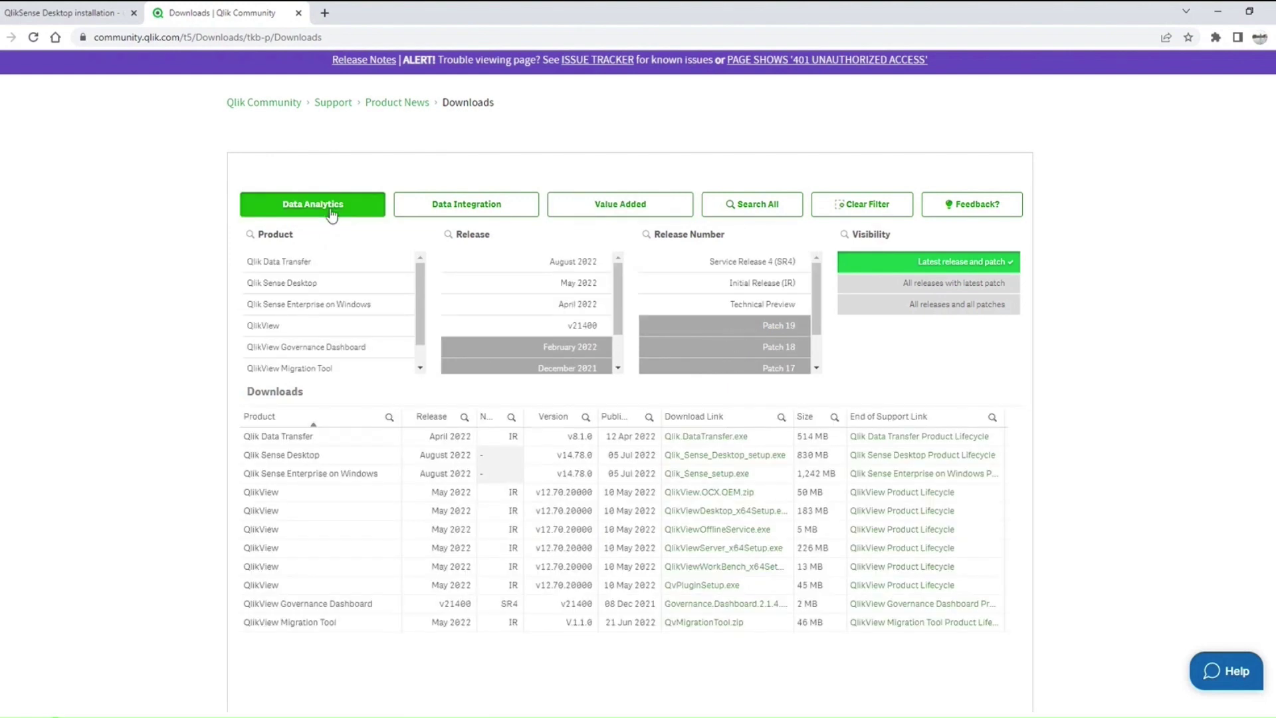
# Step: Filter the Downloads table to Qlik Sense Desktop, leaving only the August 2022 setup.exe (830 MB) row
pyautogui.click(297, 284)
pyautogui.click(346, 556)
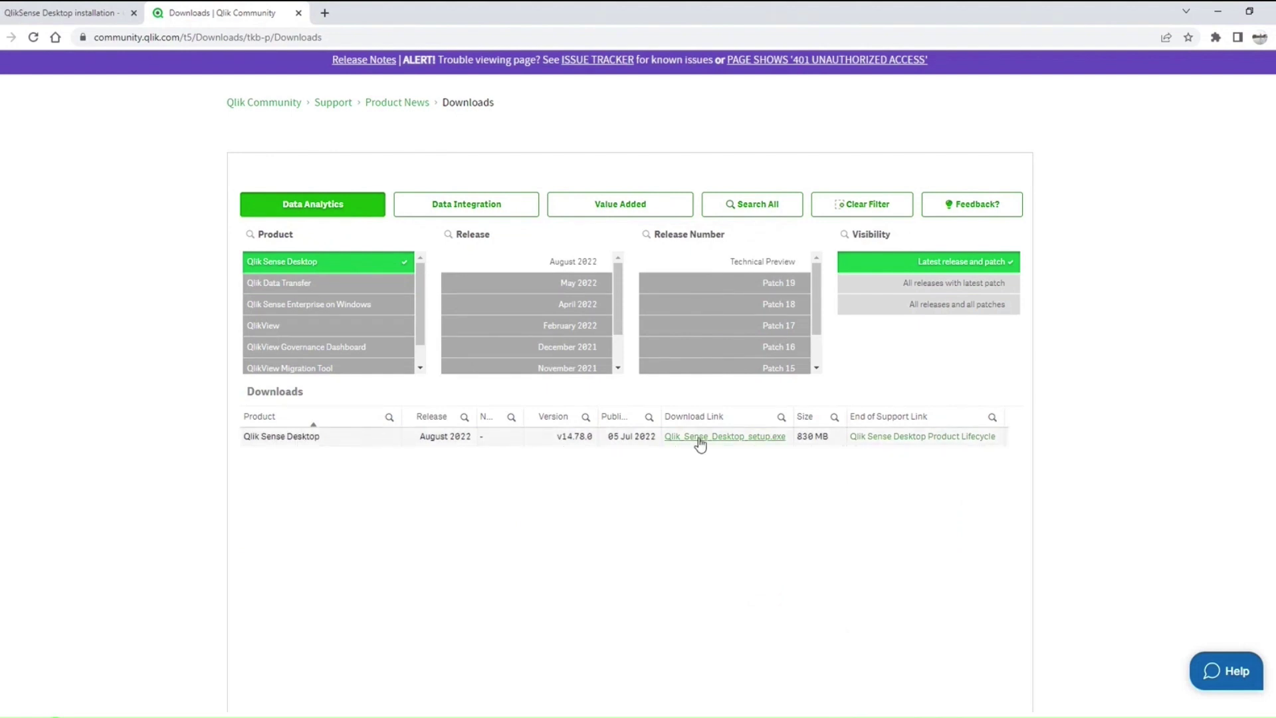
pyautogui.moveTo(673, 450); pyautogui.dragTo(832, 448)
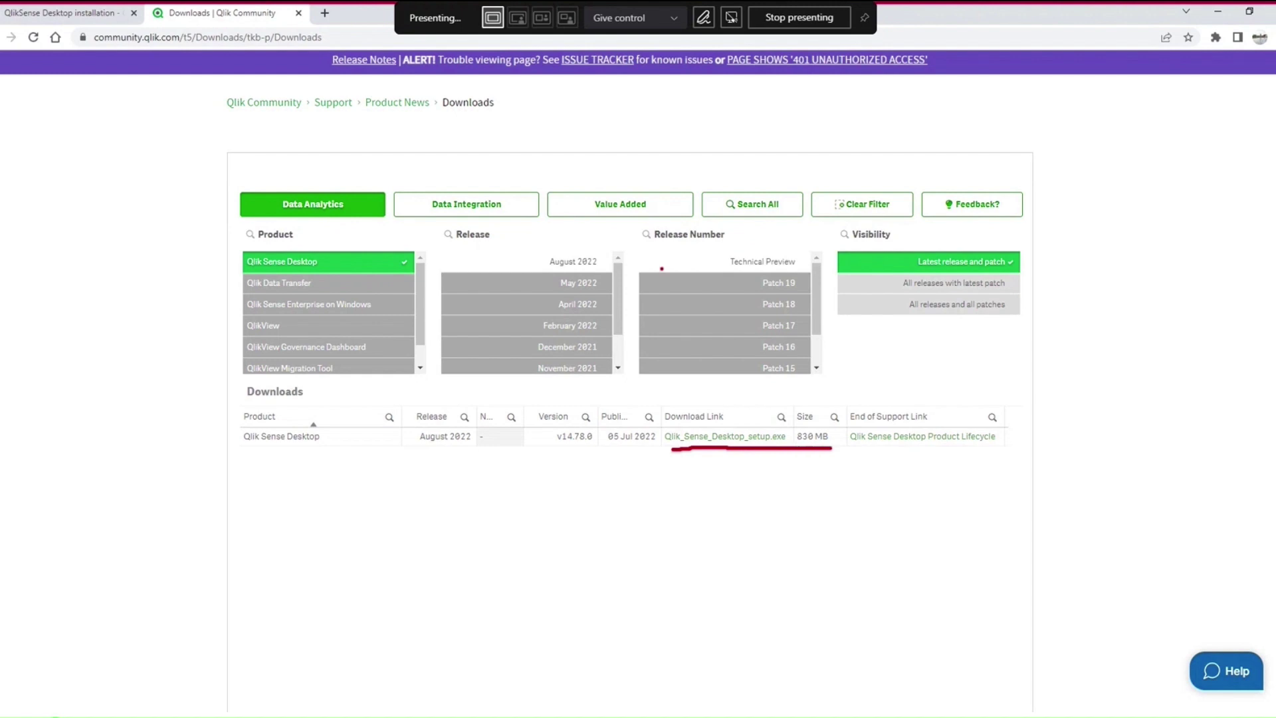
pyautogui.moveTo(539, 273)
pyautogui.mouseDown()
pyautogui.moveTo(606, 271)
pyautogui.moveTo(537, 239)
pyautogui.moveTo(540, 272)
pyautogui.mouseUp()
pyautogui.moveTo(722, 269)
pyautogui.mouseDown()
pyautogui.moveTo(816, 256)
pyautogui.moveTo(723, 247)
pyautogui.moveTo(725, 269)
pyautogui.mouseUp()
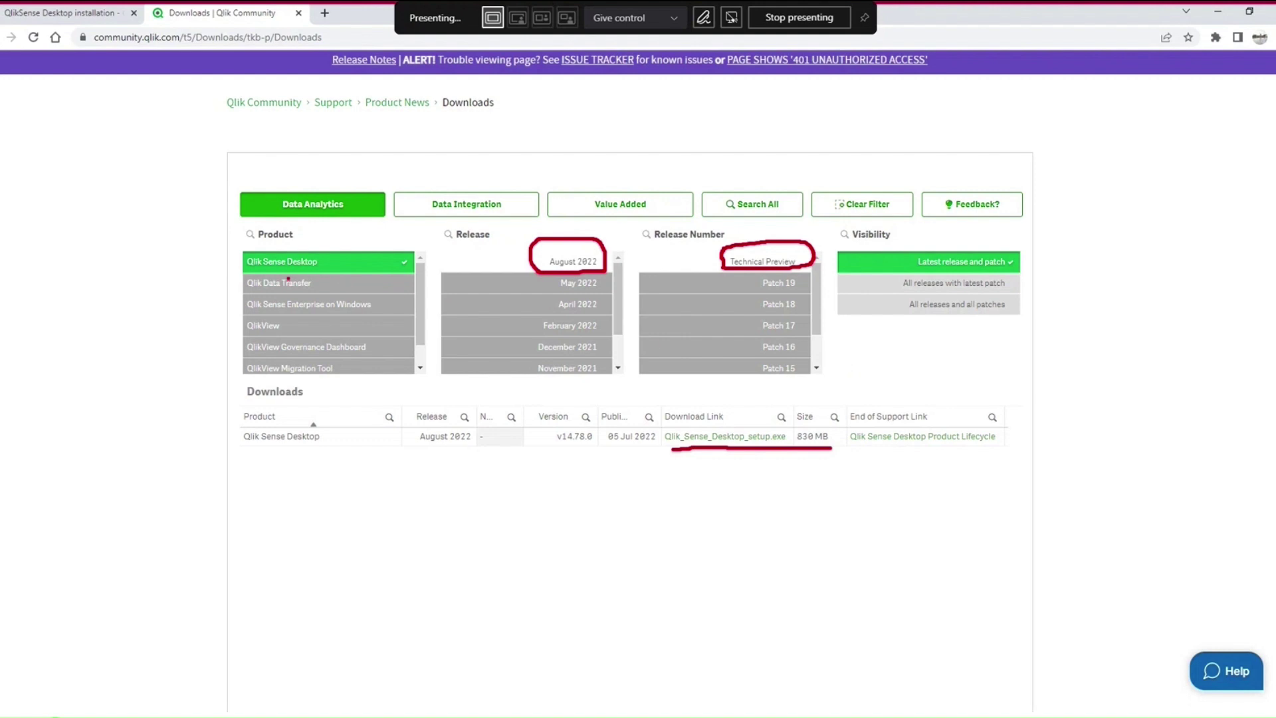
pyautogui.moveTo(288, 278)
pyautogui.mouseDown()
pyautogui.moveTo(367, 285)
pyautogui.moveTo(422, 243)
pyautogui.moveTo(259, 283)
pyautogui.mouseUp()
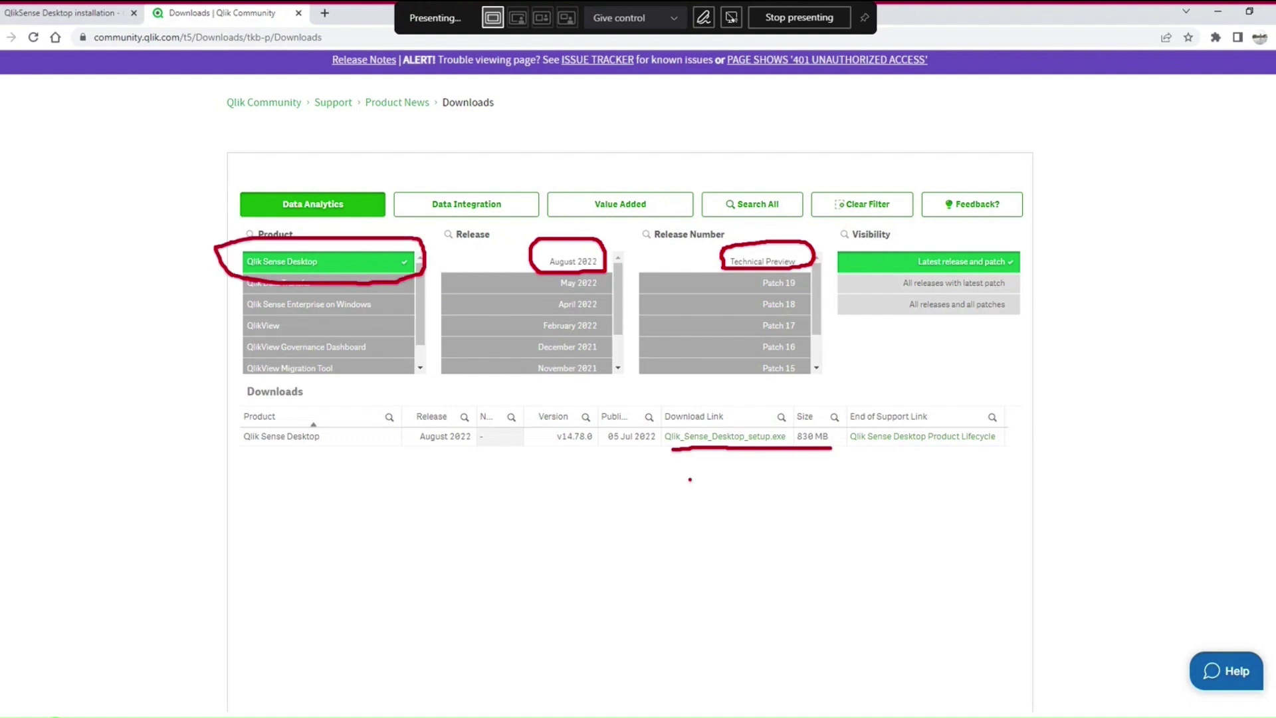
pyautogui.moveTo(699, 404)
pyautogui.mouseDown()
pyautogui.moveTo(703, 413)
pyautogui.moveTo(734, 371)
pyautogui.mouseUp()
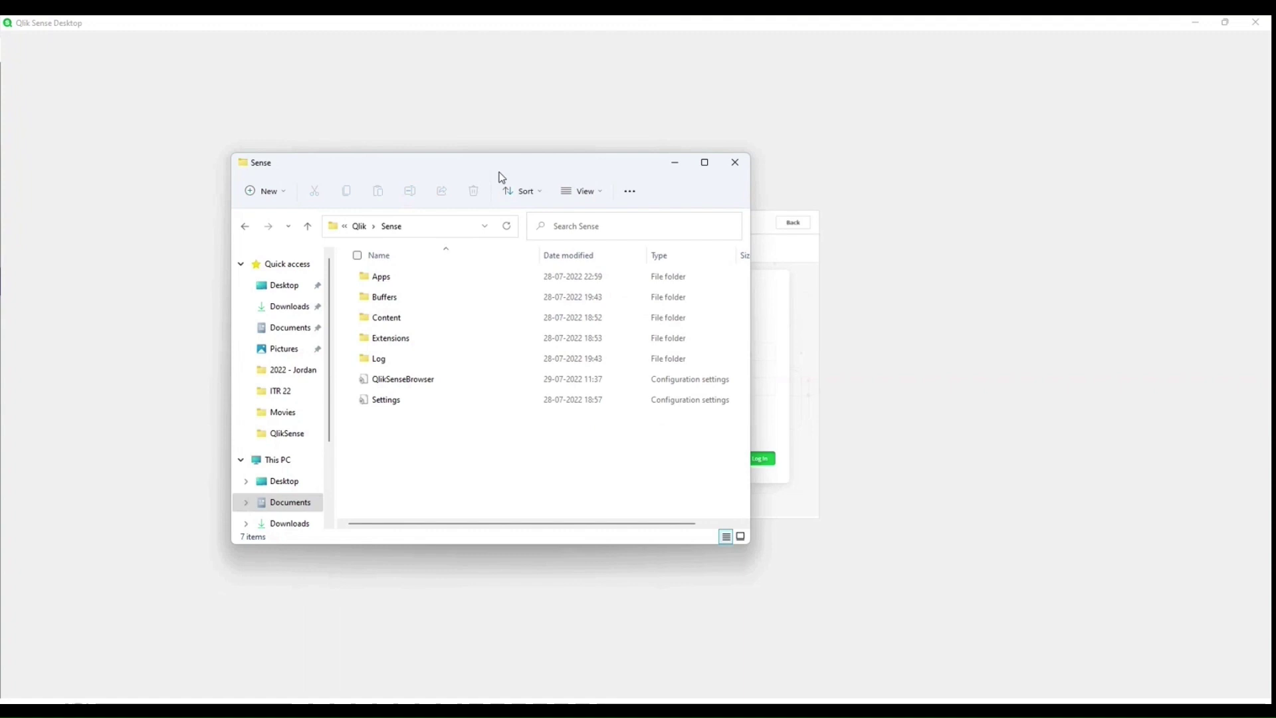
# Step: Maximize the Sense folder window and narrow the navigation pane
pyautogui.doubleClick(499, 169)
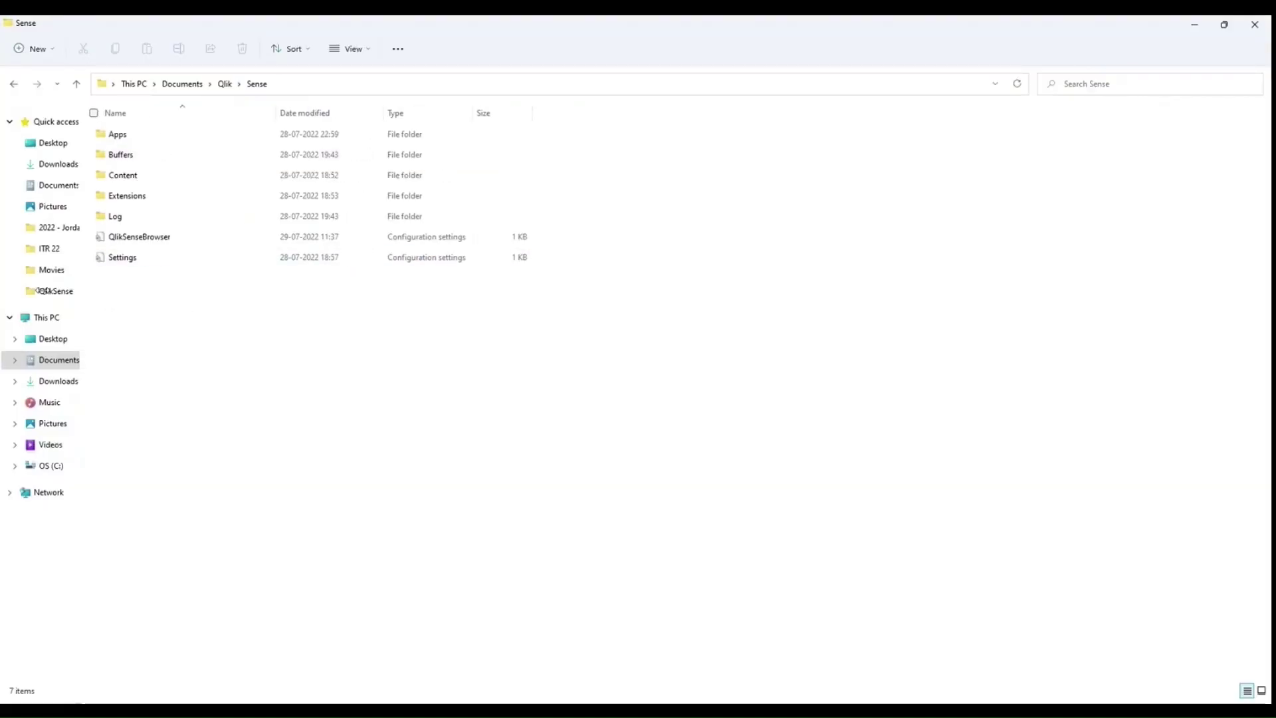
pyautogui.moveTo(110, 302); pyautogui.dragTo(43, 302)
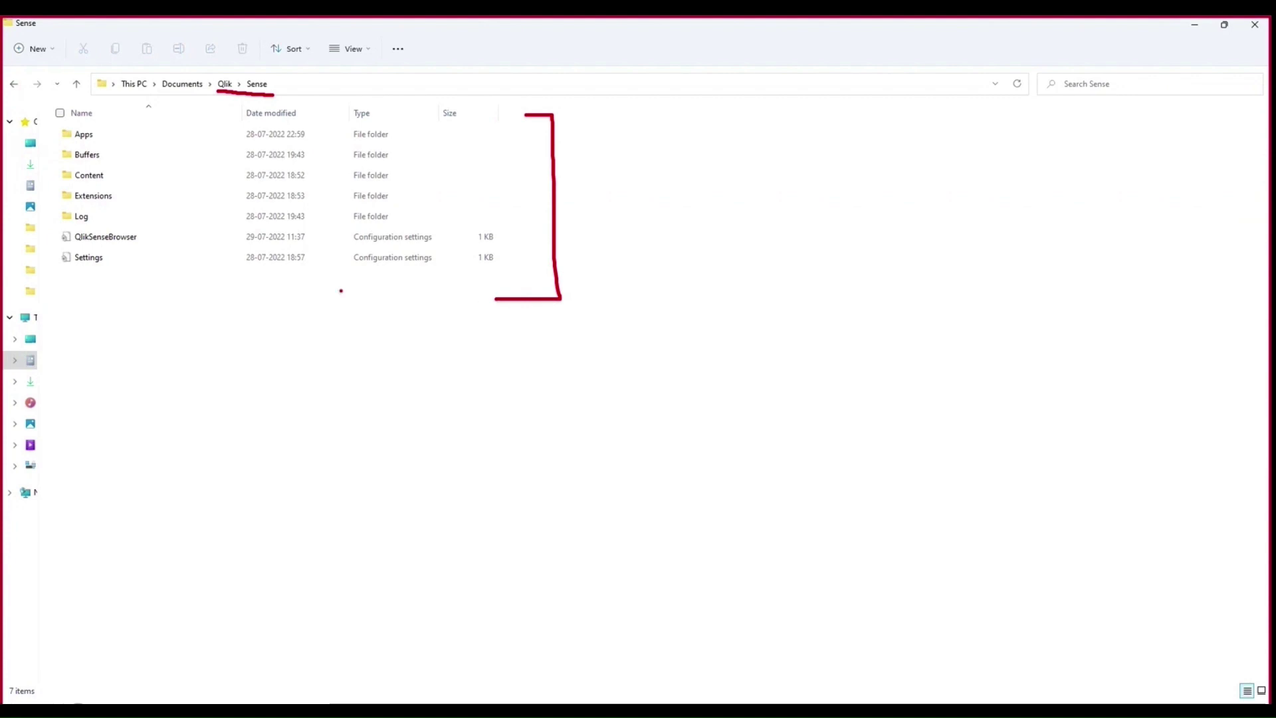
# Step: Open the Apps folder and widen its Name, Date modified and Type columns
pyautogui.doubleClick(94, 136)
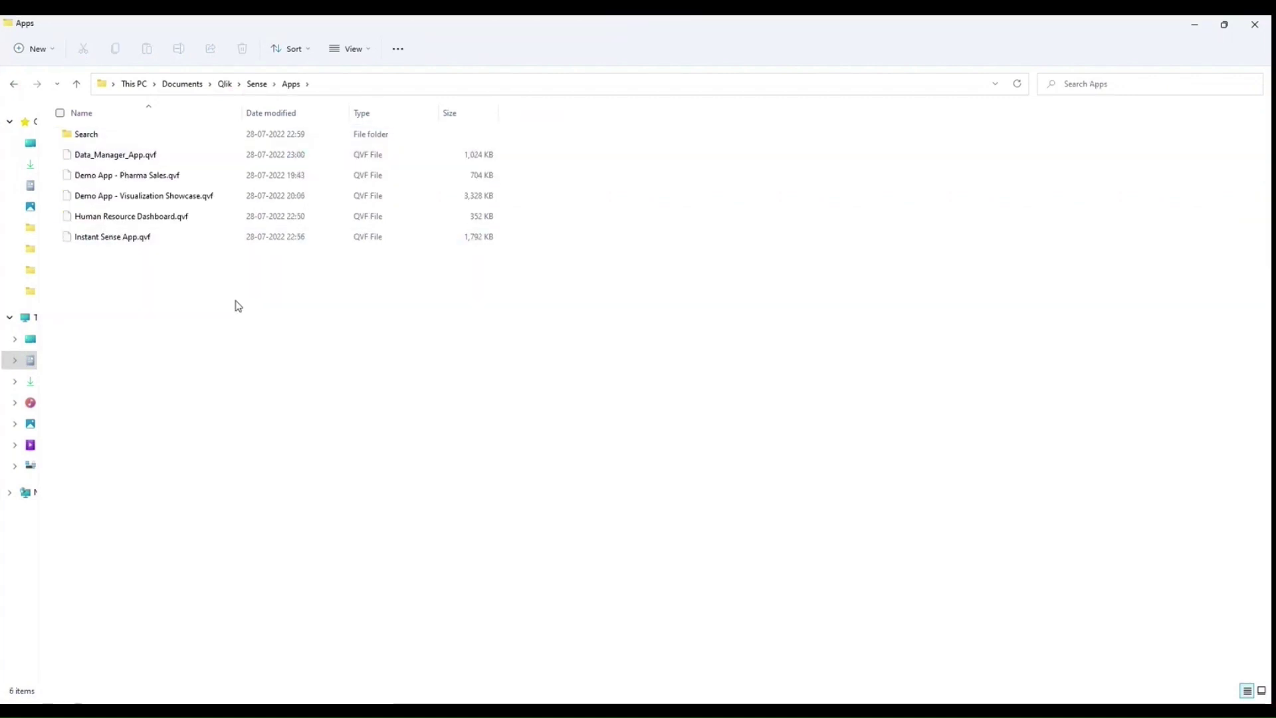
pyautogui.moveTo(241, 117); pyautogui.dragTo(341, 112)
pyautogui.moveTo(450, 112); pyautogui.dragTo(523, 112)
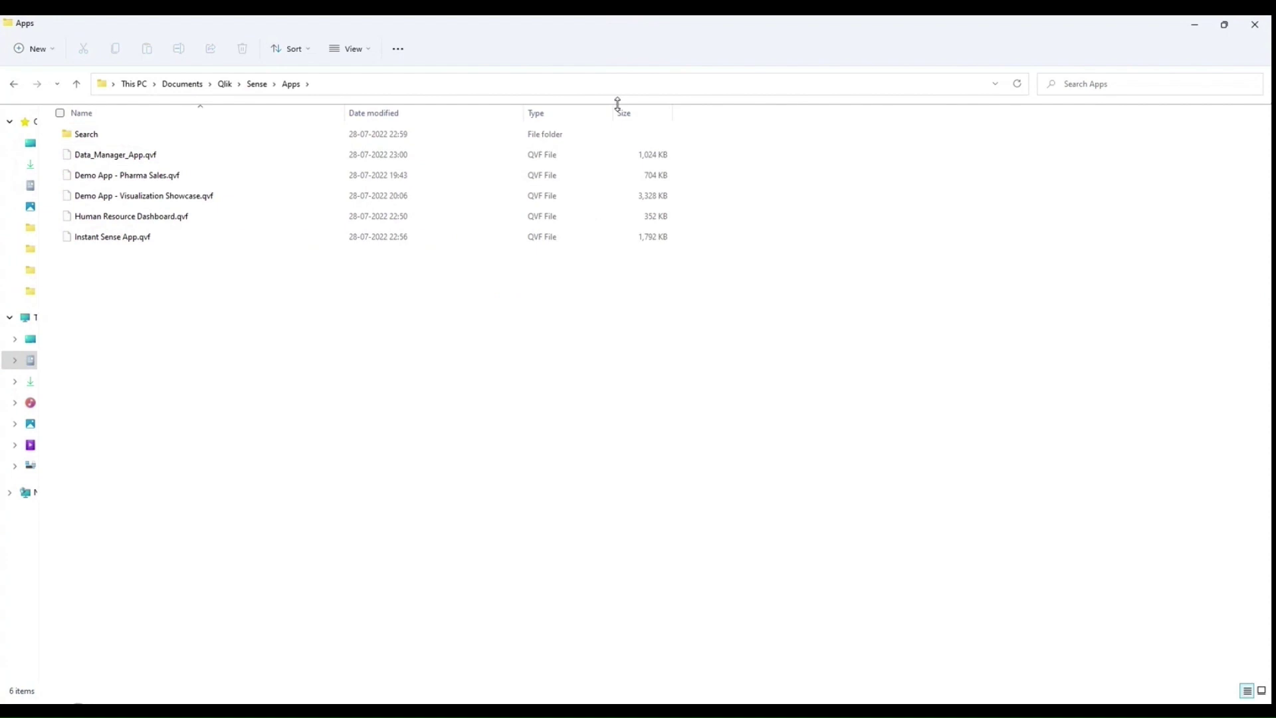
pyautogui.moveTo(606, 112); pyautogui.dragTo(695, 113)
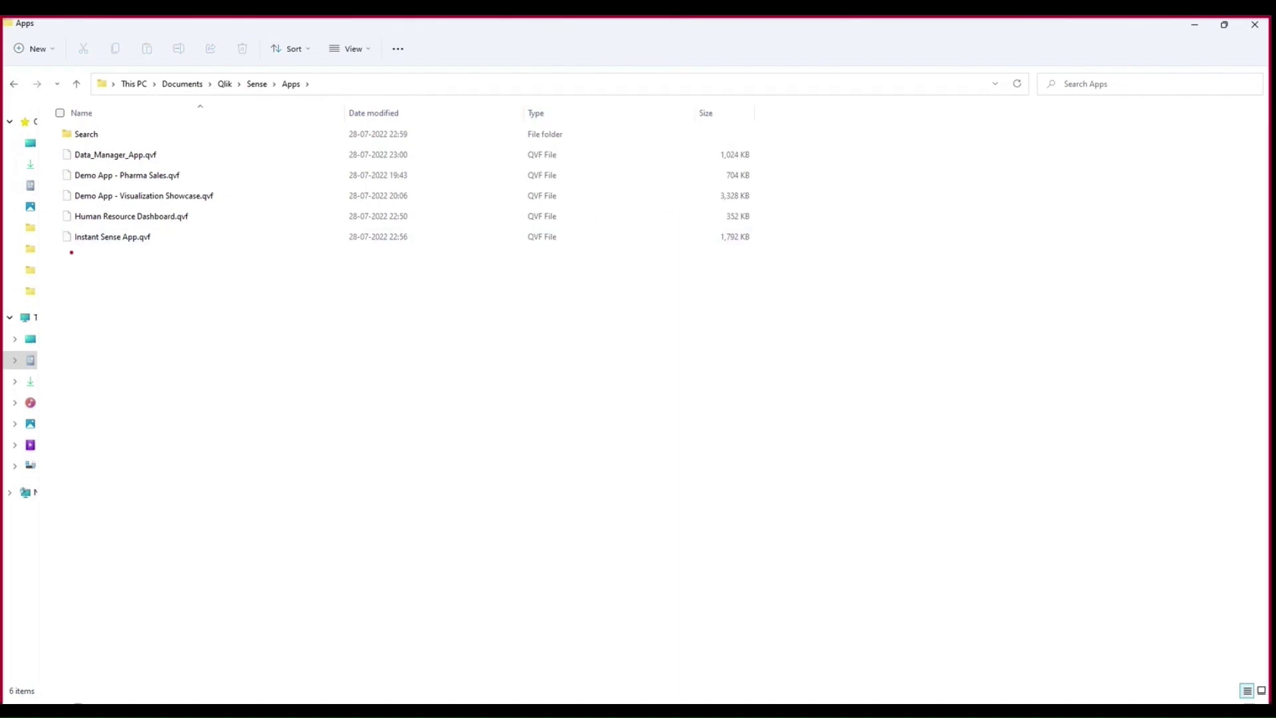
# Step: Mark up the .qvf app files with on-screen ink, then clear it
pyautogui.moveTo(71, 252); pyautogui.dragTo(172, 252)
pyautogui.moveTo(115, 284)
pyautogui.mouseDown()
pyautogui.moveTo(159, 264)
pyautogui.moveTo(157, 308)
pyautogui.moveTo(171, 295)
pyautogui.mouseUp()
pyautogui.moveTo(130, 332)
pyautogui.mouseDown()
pyautogui.moveTo(179, 308)
pyautogui.moveTo(203, 268)
pyautogui.moveTo(198, 286)
pyautogui.mouseUp()
pyautogui.moveTo(218, 244)
pyautogui.mouseDown()
pyautogui.moveTo(221, 275)
pyautogui.moveTo(239, 278)
pyautogui.moveTo(265, 247)
pyautogui.mouseUp()
pyautogui.moveTo(268, 222)
pyautogui.mouseDown()
pyautogui.moveTo(282, 252)
pyautogui.moveTo(281, 238)
pyautogui.mouseUp()
pyautogui.moveTo(296, 233)
pyautogui.mouseDown()
pyautogui.moveTo(288, 247)
pyautogui.moveTo(305, 249)
pyautogui.mouseUp()
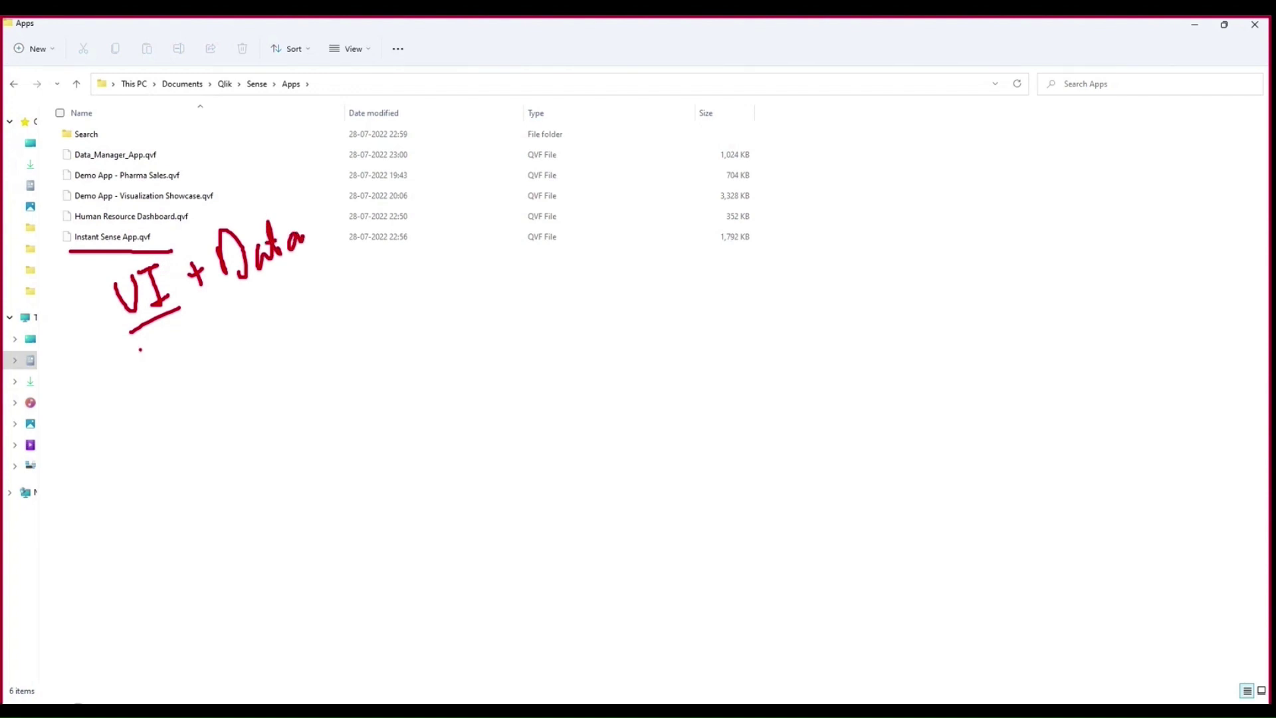
pyautogui.moveTo(172, 310); pyautogui.dragTo(350, 271)
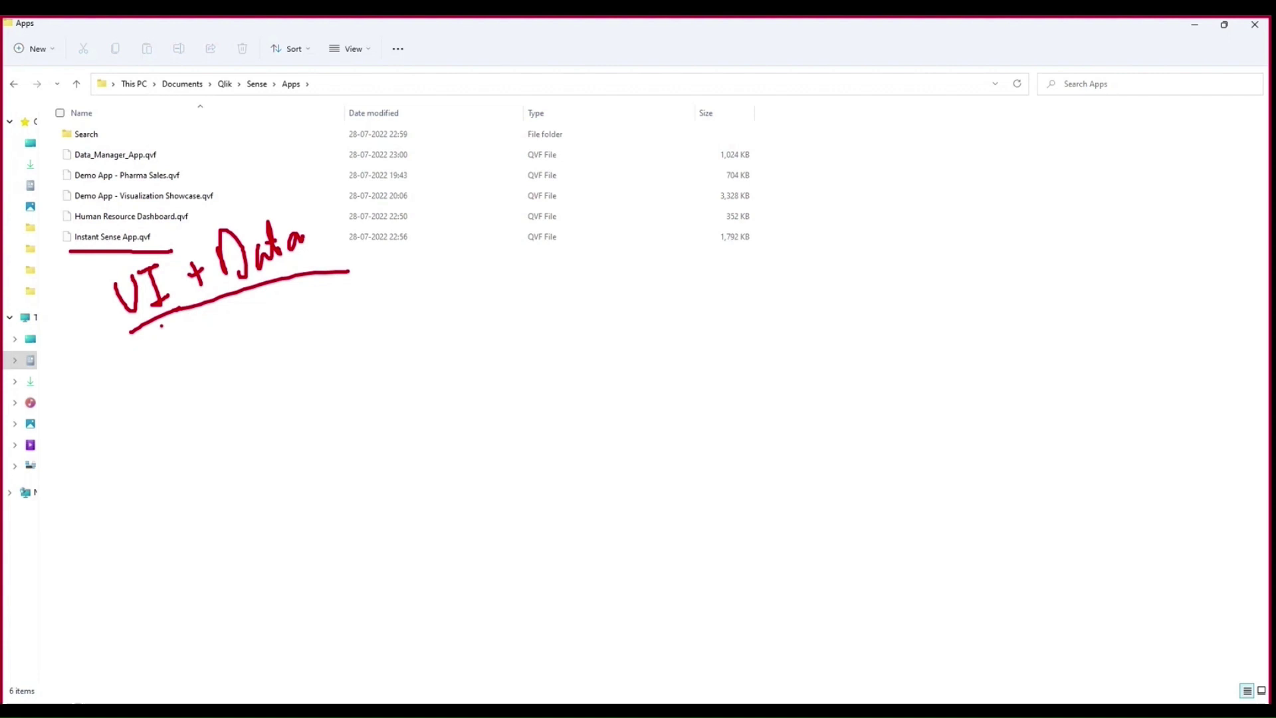
pyautogui.moveTo(153, 322); pyautogui.dragTo(168, 376)
pyautogui.moveTo(158, 356)
pyautogui.mouseDown()
pyautogui.moveTo(174, 358)
pyautogui.moveTo(190, 391)
pyautogui.moveTo(215, 371)
pyautogui.moveTo(218, 393)
pyautogui.mouseUp()
pyautogui.moveTo(232, 360); pyautogui.dragTo(225, 384)
pyautogui.press('e')
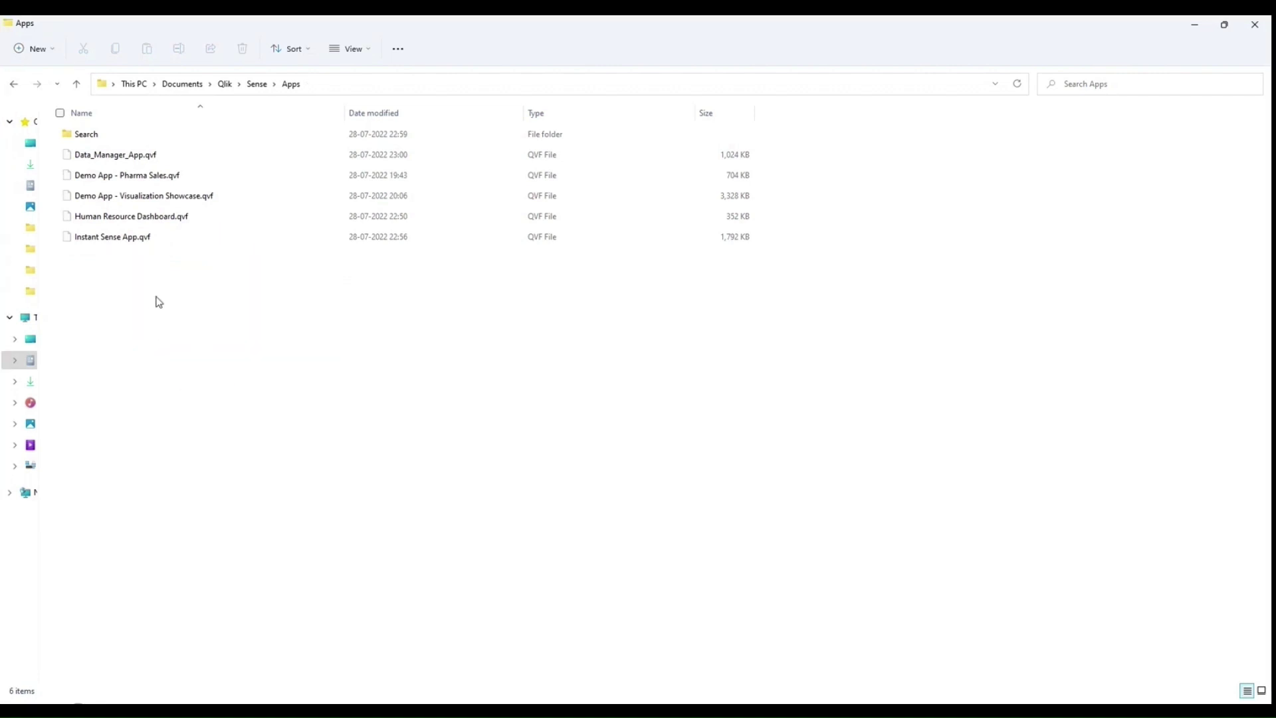
pyautogui.moveTo(69, 248)
pyautogui.mouseDown()
pyautogui.moveTo(162, 240)
pyautogui.moveTo(99, 258)
pyautogui.moveTo(63, 232)
pyautogui.moveTo(133, 232)
pyautogui.mouseUp()
pyautogui.press('Escape')
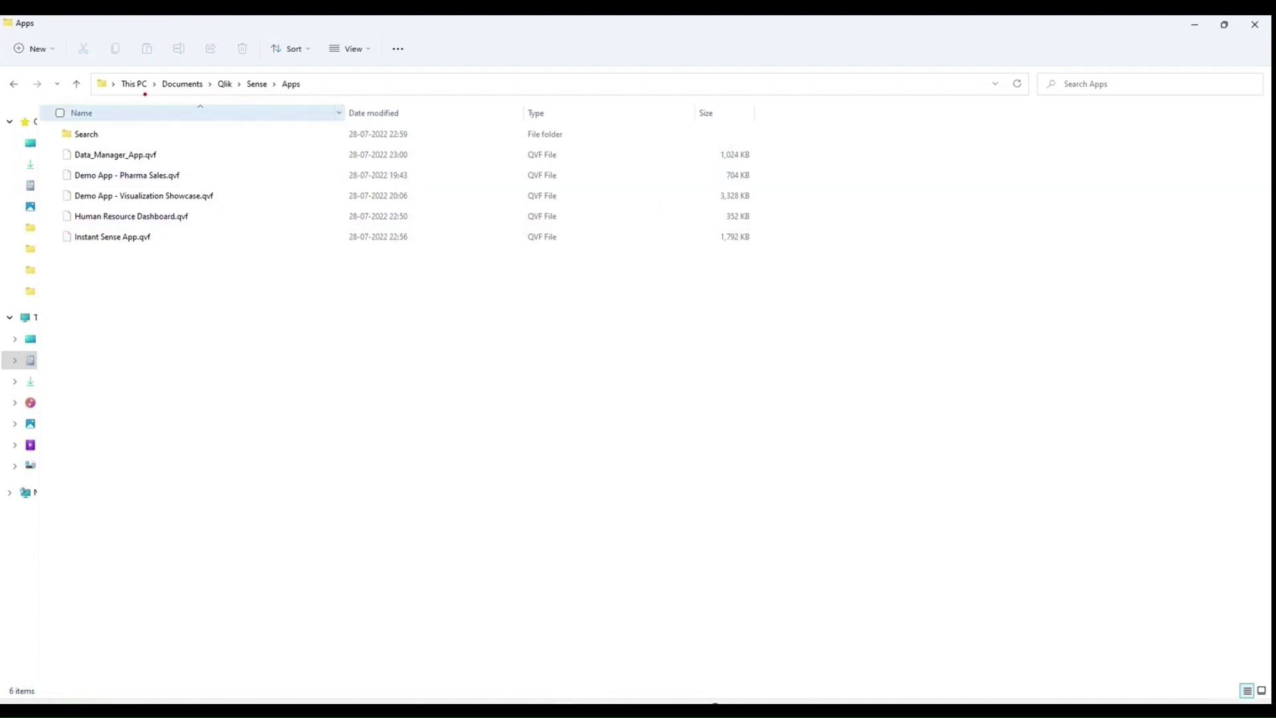
# Step: Ink-underline the Apps path, tick Instant Sense App.qvf, and handwrite 'Apps' and 'QvF' with an arrow
pyautogui.moveTo(130, 96)
pyautogui.mouseDown()
pyautogui.moveTo(309, 93)
pyautogui.moveTo(277, 88)
pyautogui.mouseUp()
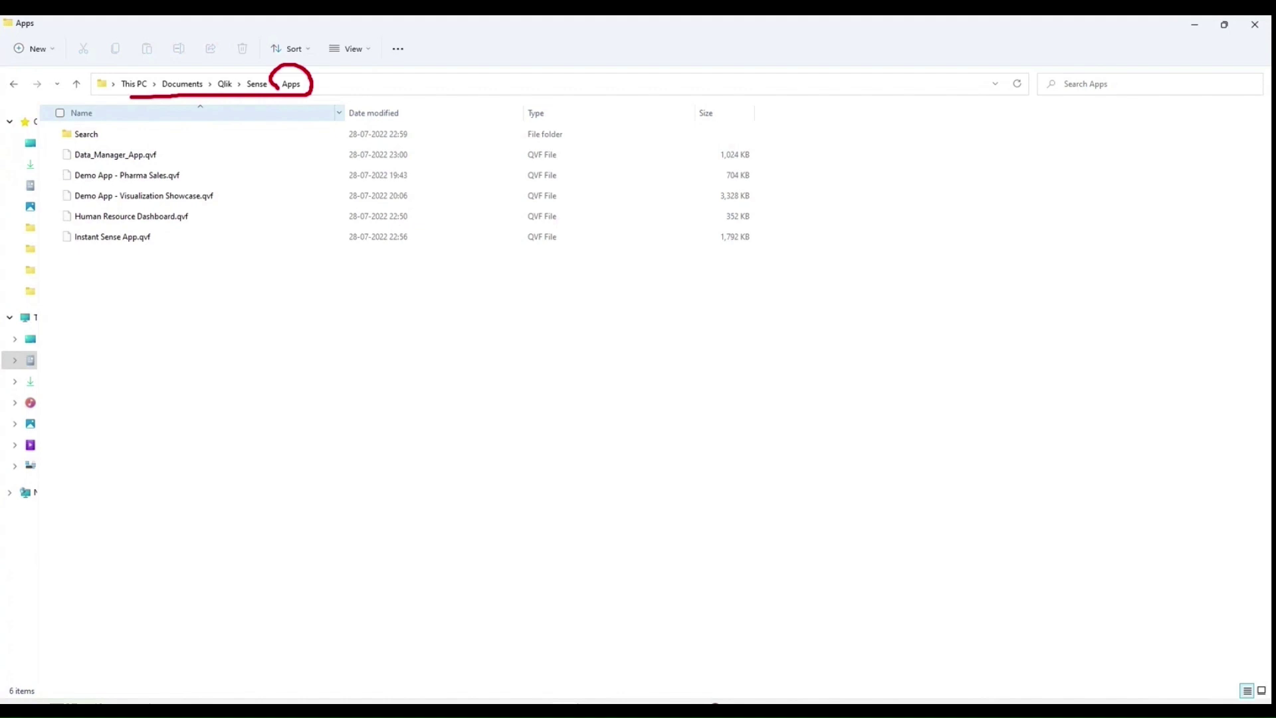
pyautogui.moveTo(121, 248); pyautogui.dragTo(142, 249)
pyautogui.moveTo(157, 333)
pyautogui.mouseDown()
pyautogui.moveTo(158, 402)
pyautogui.moveTo(187, 374)
pyautogui.moveTo(157, 368)
pyautogui.moveTo(194, 353)
pyautogui.mouseUp()
pyautogui.moveTo(192, 333)
pyautogui.mouseDown()
pyautogui.moveTo(197, 382)
pyautogui.moveTo(203, 351)
pyautogui.mouseUp()
pyautogui.moveTo(212, 329)
pyautogui.mouseDown()
pyautogui.moveTo(215, 363)
pyautogui.moveTo(214, 343)
pyautogui.mouseUp()
pyautogui.moveTo(229, 309); pyautogui.dragTo(227, 341)
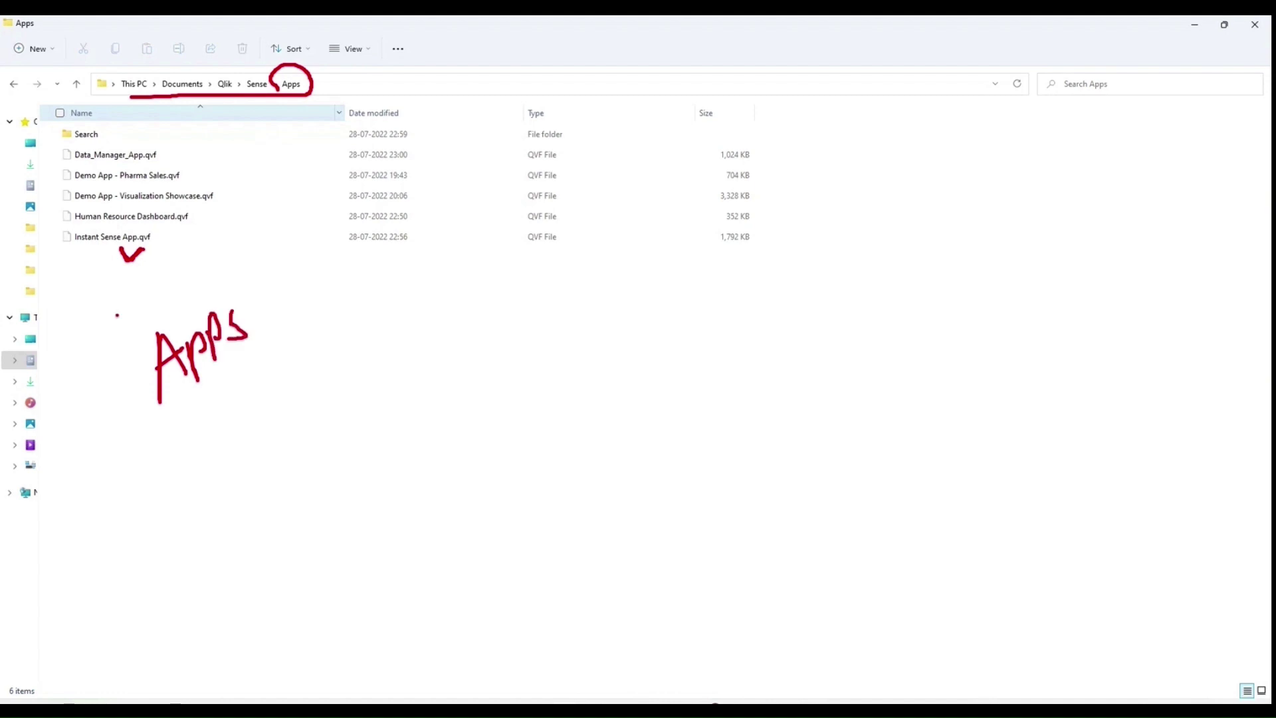
pyautogui.moveTo(114, 291); pyautogui.dragTo(152, 313)
pyautogui.moveTo(137, 296)
pyautogui.mouseDown()
pyautogui.moveTo(156, 313)
pyautogui.moveTo(178, 291)
pyautogui.mouseUp()
pyautogui.moveTo(177, 272)
pyautogui.mouseDown()
pyautogui.moveTo(178, 299)
pyautogui.moveTo(207, 254)
pyautogui.moveTo(223, 261)
pyautogui.mouseUp()
pyautogui.moveTo(197, 277); pyautogui.dragTo(218, 270)
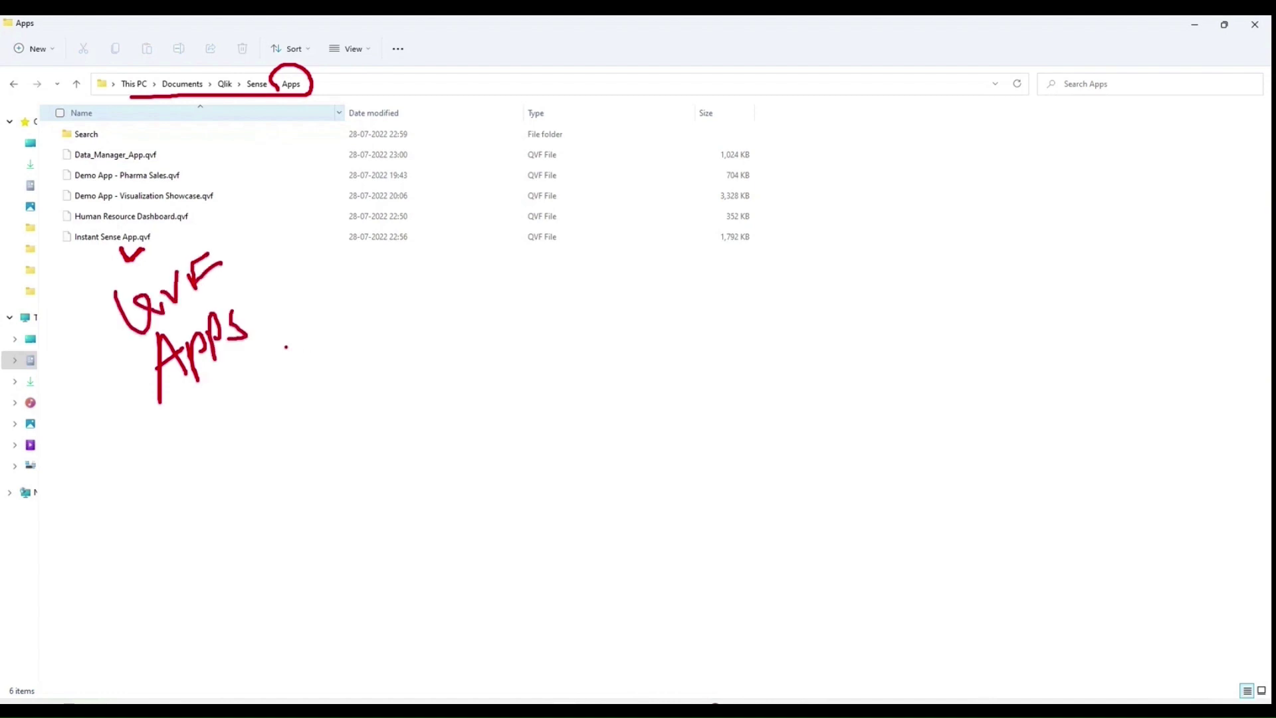
pyautogui.moveTo(284, 347); pyautogui.dragTo(444, 331)
pyautogui.moveTo(432, 318)
pyautogui.mouseDown()
pyautogui.moveTo(445, 332)
pyautogui.moveTo(425, 363)
pyautogui.mouseUp()
pyautogui.moveTo(481, 291)
pyautogui.mouseDown()
pyautogui.moveTo(496, 348)
pyautogui.moveTo(515, 308)
pyautogui.mouseUp()
# Step: Handwrite and underline 'Hub' with a back arrow and note, clear the ink, and circle Apps
pyautogui.moveTo(510, 293); pyautogui.dragTo(516, 347)
pyautogui.moveTo(528, 303)
pyautogui.mouseDown()
pyautogui.moveTo(532, 325)
pyautogui.moveTo(559, 306)
pyautogui.mouseUp()
pyautogui.moveTo(566, 286)
pyautogui.mouseDown()
pyautogui.moveTo(570, 329)
pyautogui.moveTo(588, 309)
pyautogui.mouseUp()
pyautogui.moveTo(476, 389); pyautogui.dragTo(623, 330)
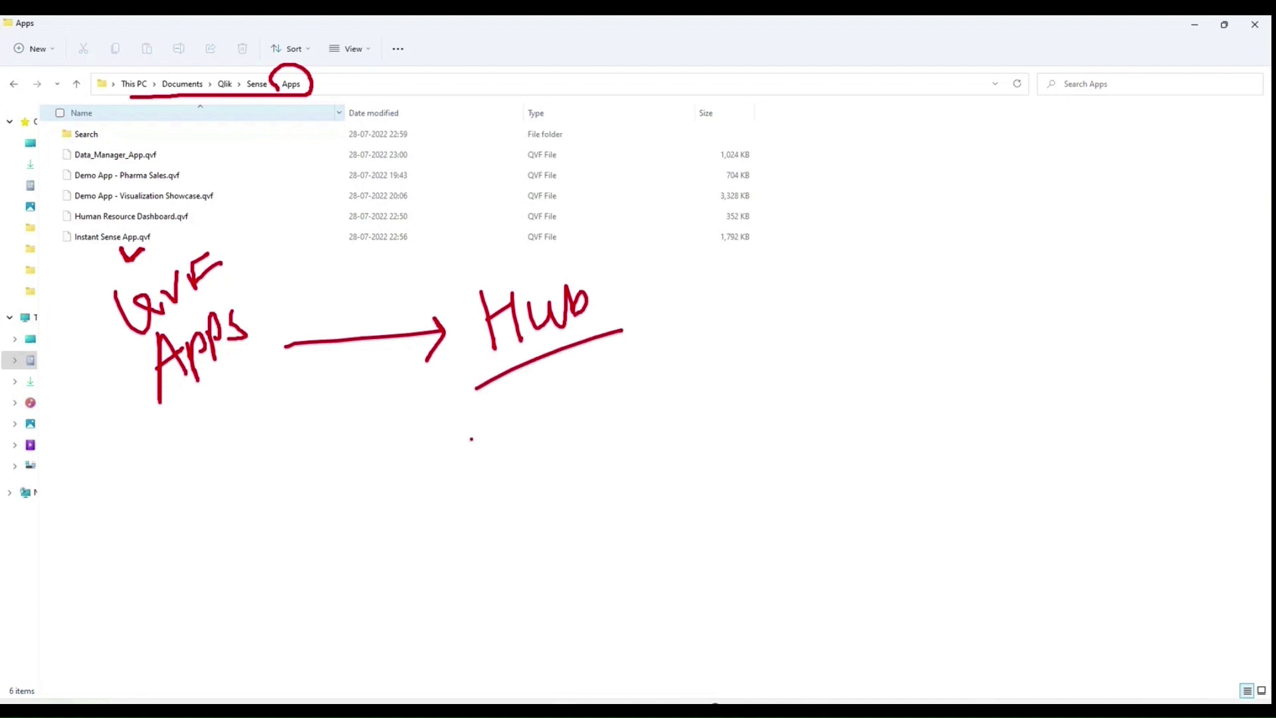
pyautogui.moveTo(465, 427)
pyautogui.mouseDown()
pyautogui.moveTo(301, 419)
pyautogui.moveTo(324, 454)
pyautogui.mouseUp()
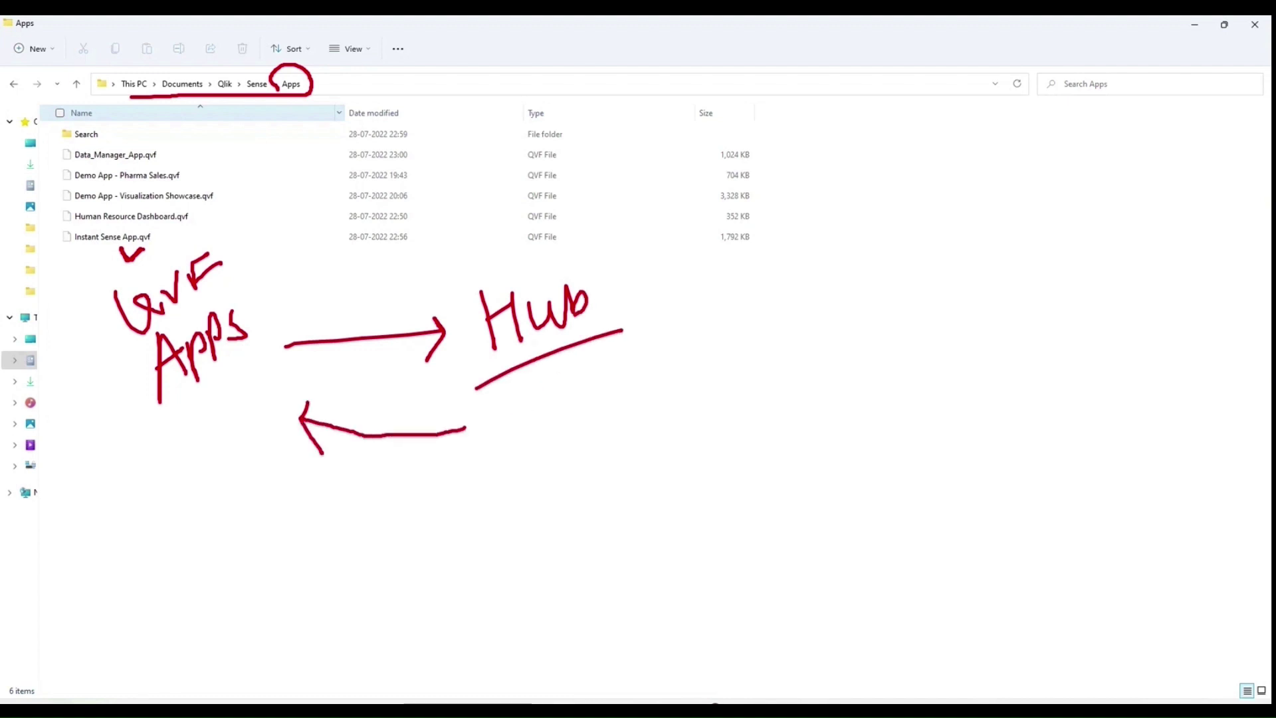
pyautogui.moveTo(161, 496)
pyautogui.mouseDown()
pyautogui.moveTo(198, 493)
pyautogui.moveTo(193, 466)
pyautogui.mouseUp()
pyautogui.moveTo(199, 451)
pyautogui.mouseDown()
pyautogui.moveTo(214, 500)
pyautogui.moveTo(224, 428)
pyautogui.moveTo(247, 476)
pyautogui.mouseUp()
pyautogui.moveTo(241, 452); pyautogui.dragTo(254, 426)
pyautogui.moveTo(265, 408); pyautogui.dragTo(259, 452)
pyautogui.press('e')
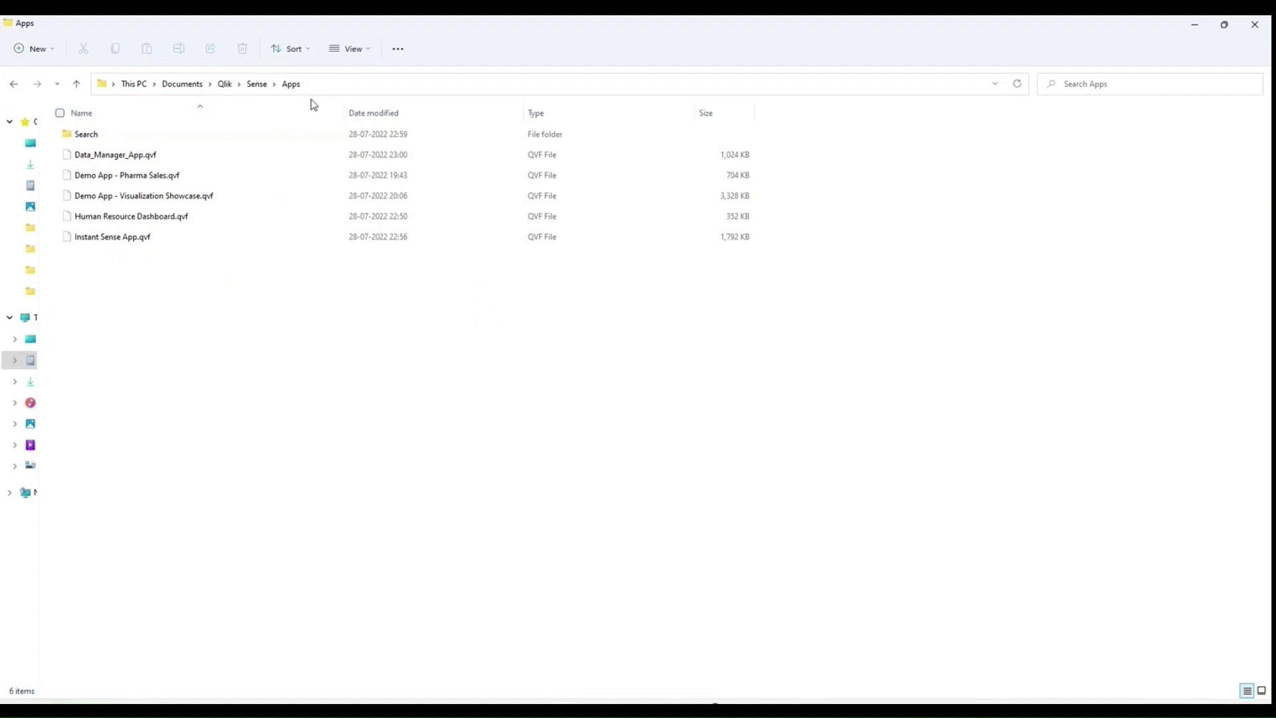
pyautogui.moveTo(302, 73)
pyautogui.mouseDown()
pyautogui.moveTo(370, 96)
pyautogui.moveTo(397, 83)
pyautogui.moveTo(432, 93)
pyautogui.mouseUp()
# Step: Clear the ink, go up to Sense, and browse the Dashboard-bundle and Templates extension folders
pyautogui.press('Escape')
pyautogui.click(257, 81)
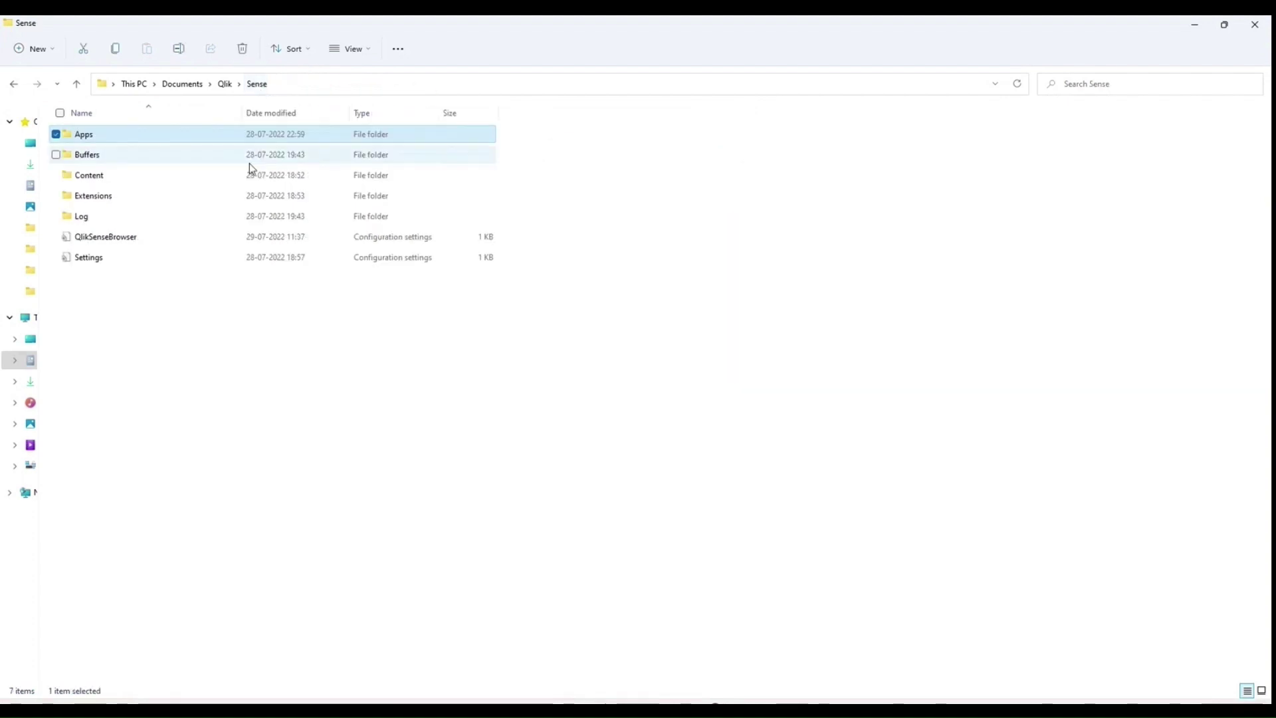
pyautogui.doubleClick(133, 194)
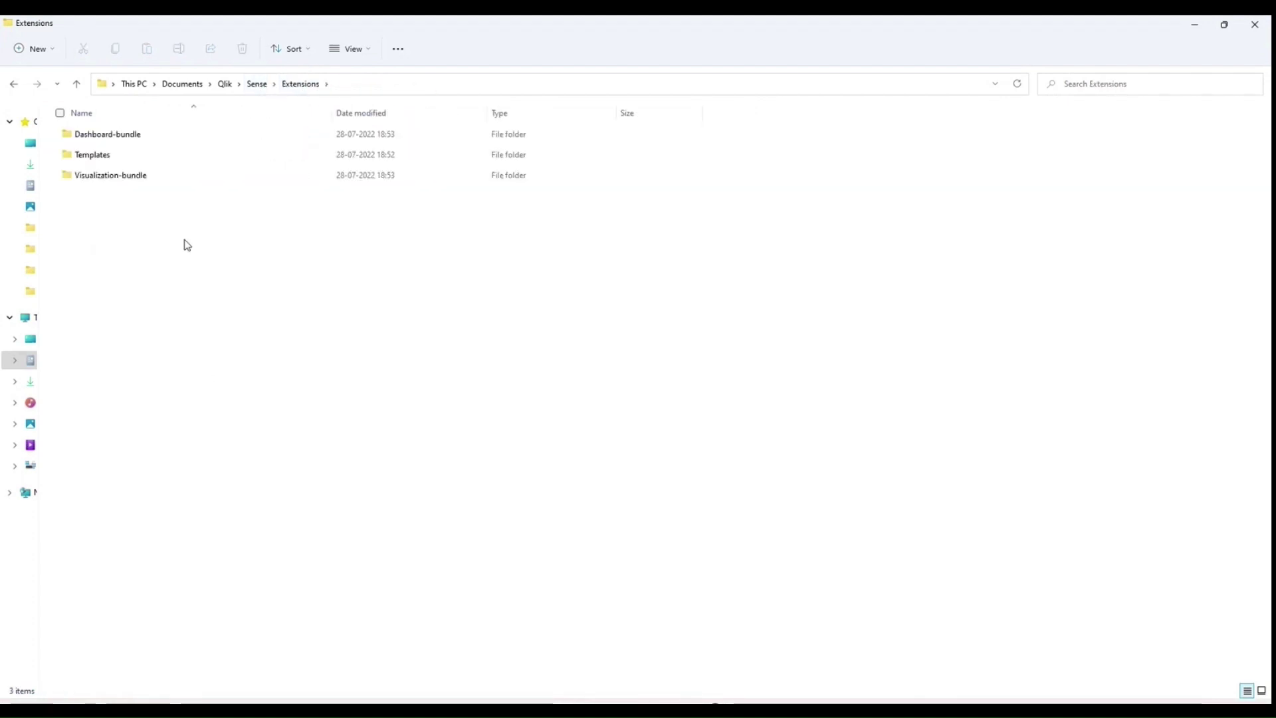
pyautogui.doubleClick(137, 136)
pyautogui.click(301, 84)
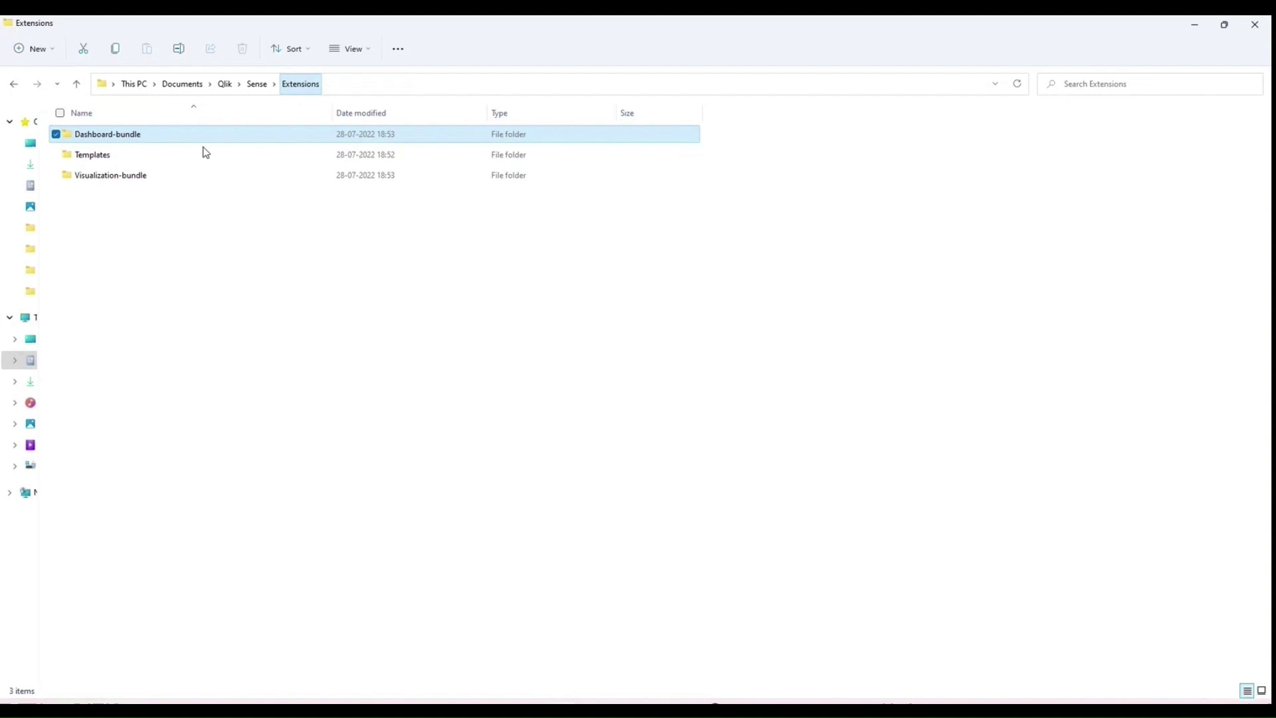
pyautogui.doubleClick(99, 154)
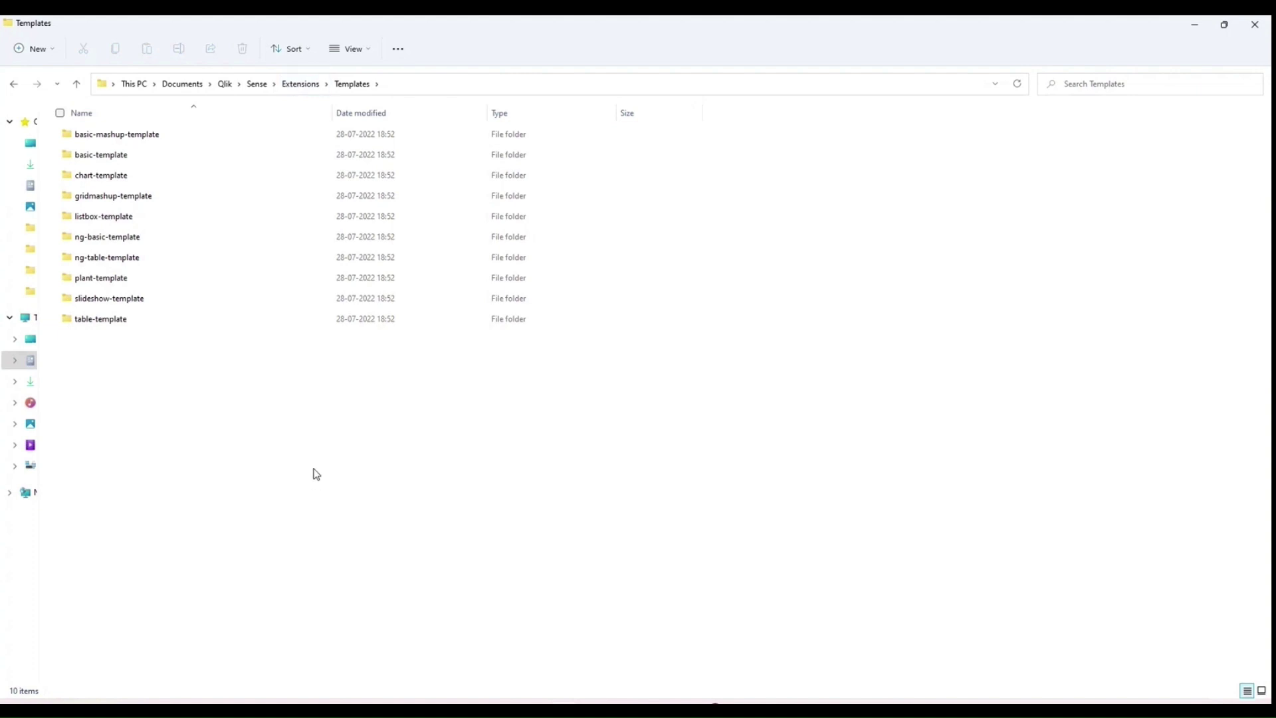
# Step: Handwrite bar, pie and Sankey as example chart types, box Sankey, then clear the ink
pyautogui.moveTo(308, 427)
pyautogui.mouseDown()
pyautogui.moveTo(317, 492)
pyautogui.moveTo(312, 445)
pyautogui.moveTo(328, 479)
pyautogui.moveTo(353, 435)
pyautogui.moveTo(408, 418)
pyautogui.moveTo(417, 391)
pyautogui.moveTo(427, 416)
pyautogui.moveTo(441, 391)
pyautogui.mouseUp()
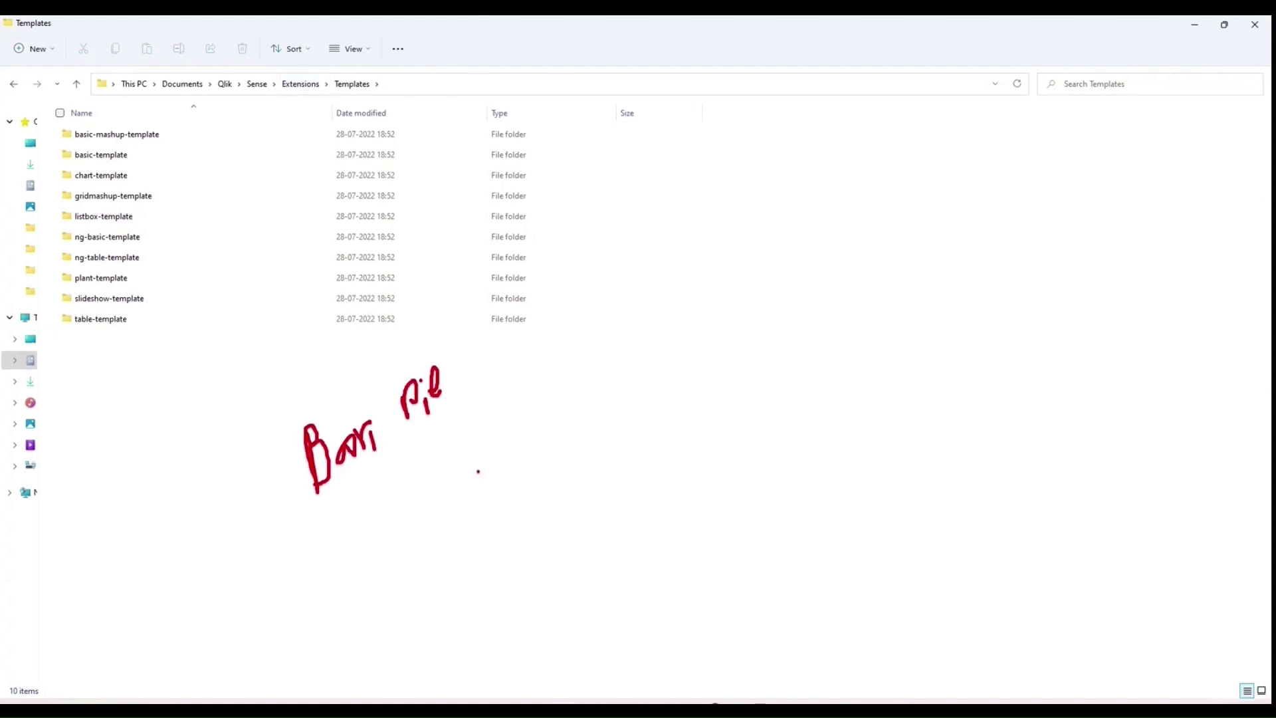
pyautogui.moveTo(437, 487)
pyautogui.mouseDown()
pyautogui.moveTo(416, 517)
pyautogui.moveTo(500, 482)
pyautogui.moveTo(522, 499)
pyautogui.moveTo(569, 450)
pyautogui.moveTo(578, 492)
pyautogui.mouseUp()
pyautogui.moveTo(595, 448); pyautogui.dragTo(584, 519)
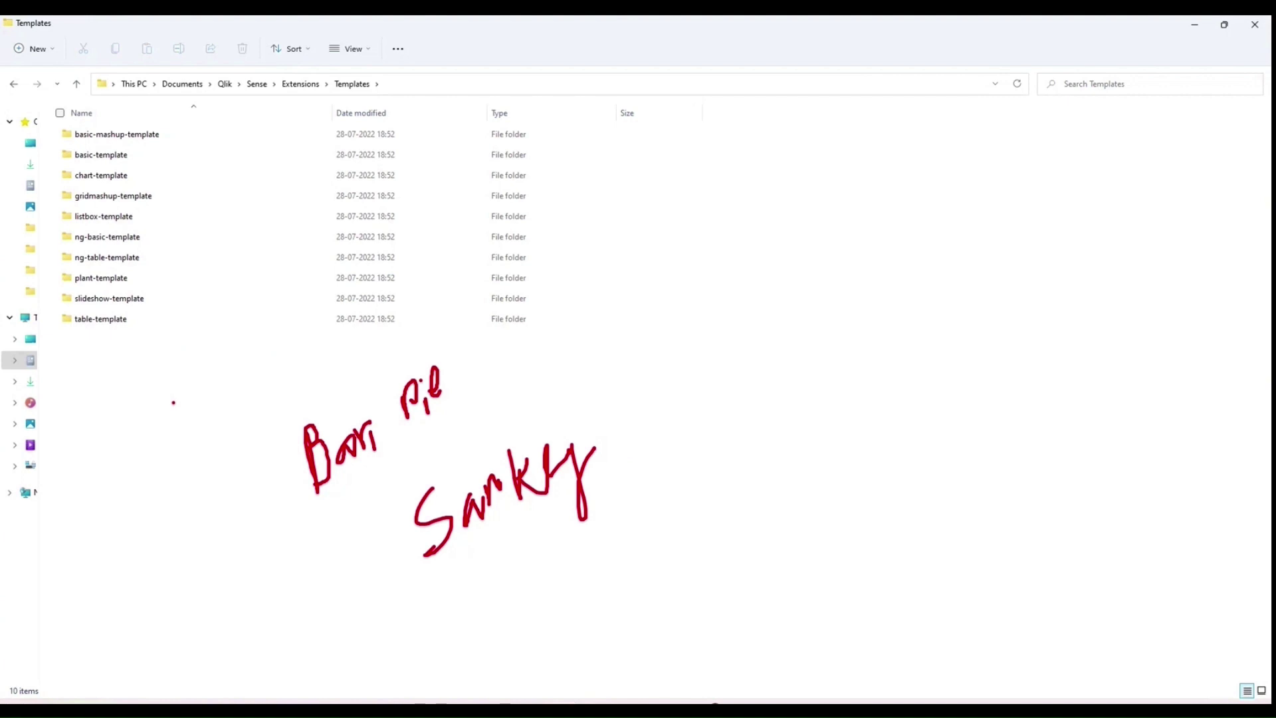
pyautogui.moveTo(594, 399)
pyautogui.mouseDown()
pyautogui.moveTo(402, 582)
pyautogui.moveTo(387, 497)
pyautogui.moveTo(591, 397)
pyautogui.mouseUp()
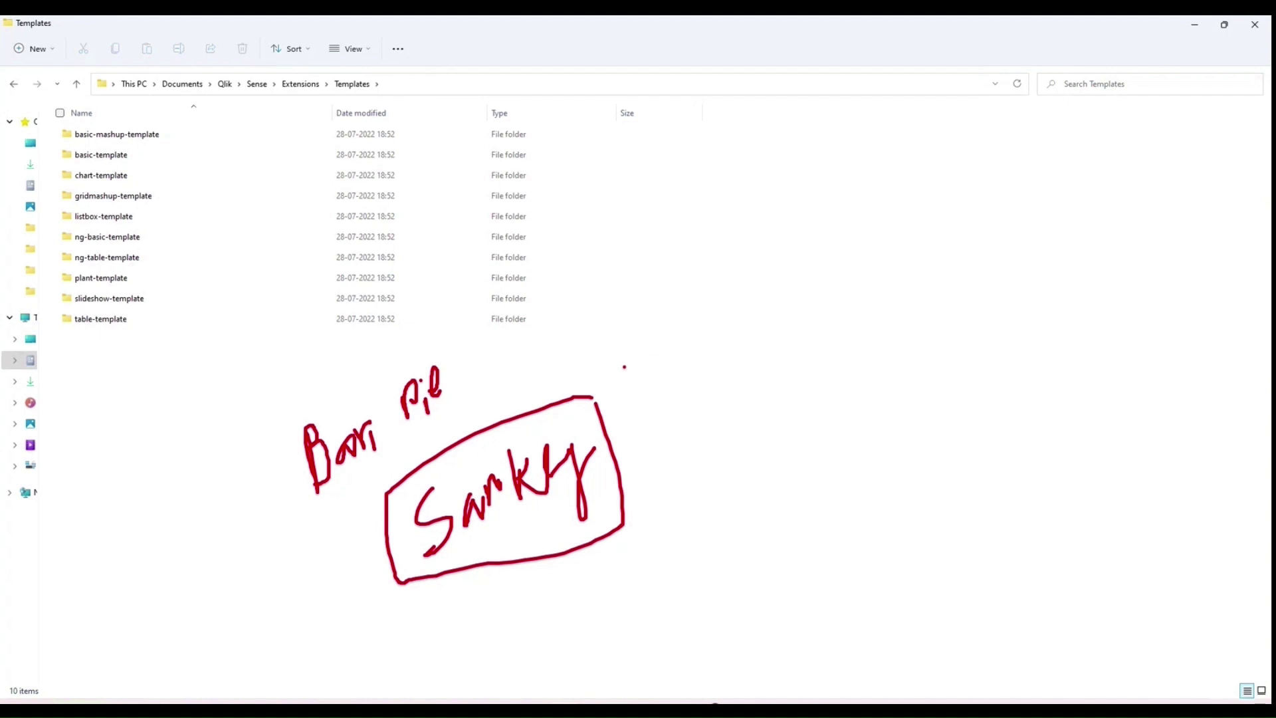
pyautogui.press('Escape')
pyautogui.click(300, 83)
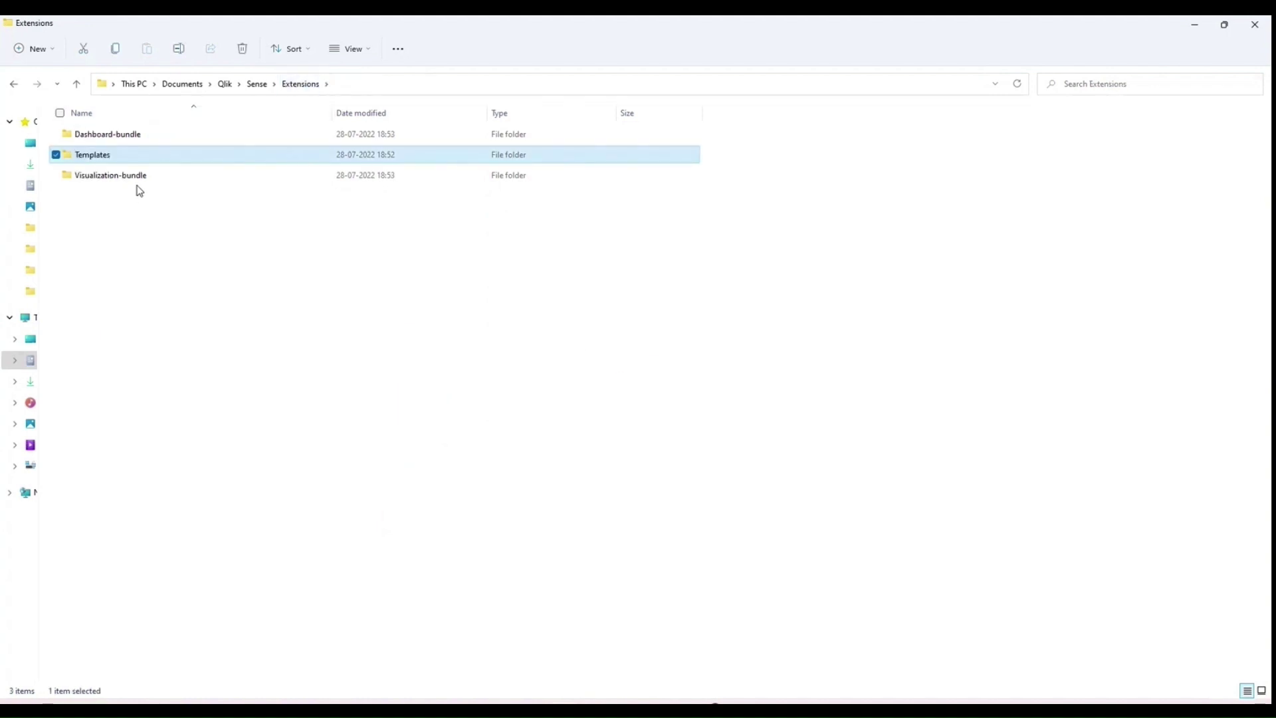
pyautogui.click(140, 181)
pyautogui.doubleClick(140, 178)
pyautogui.doubleClick(140, 135)
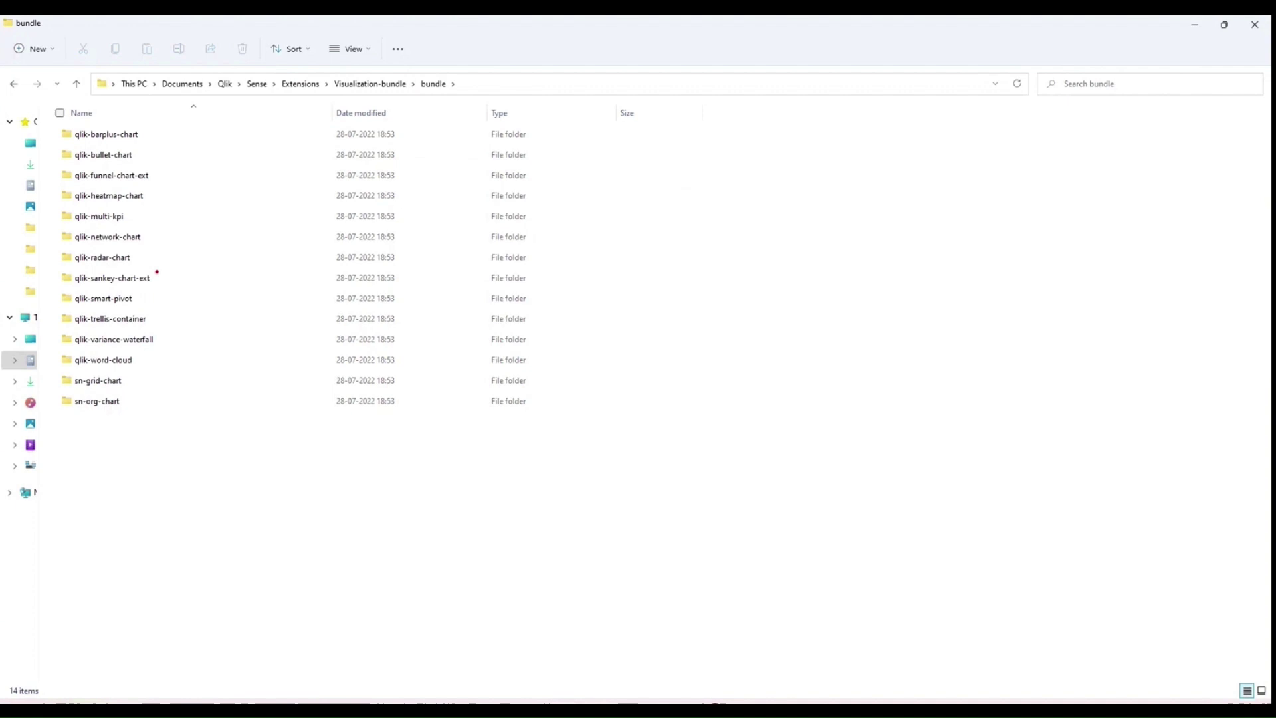
pyautogui.moveTo(137, 251)
pyautogui.mouseDown()
pyautogui.moveTo(155, 244)
pyautogui.moveTo(156, 207)
pyautogui.mouseUp()
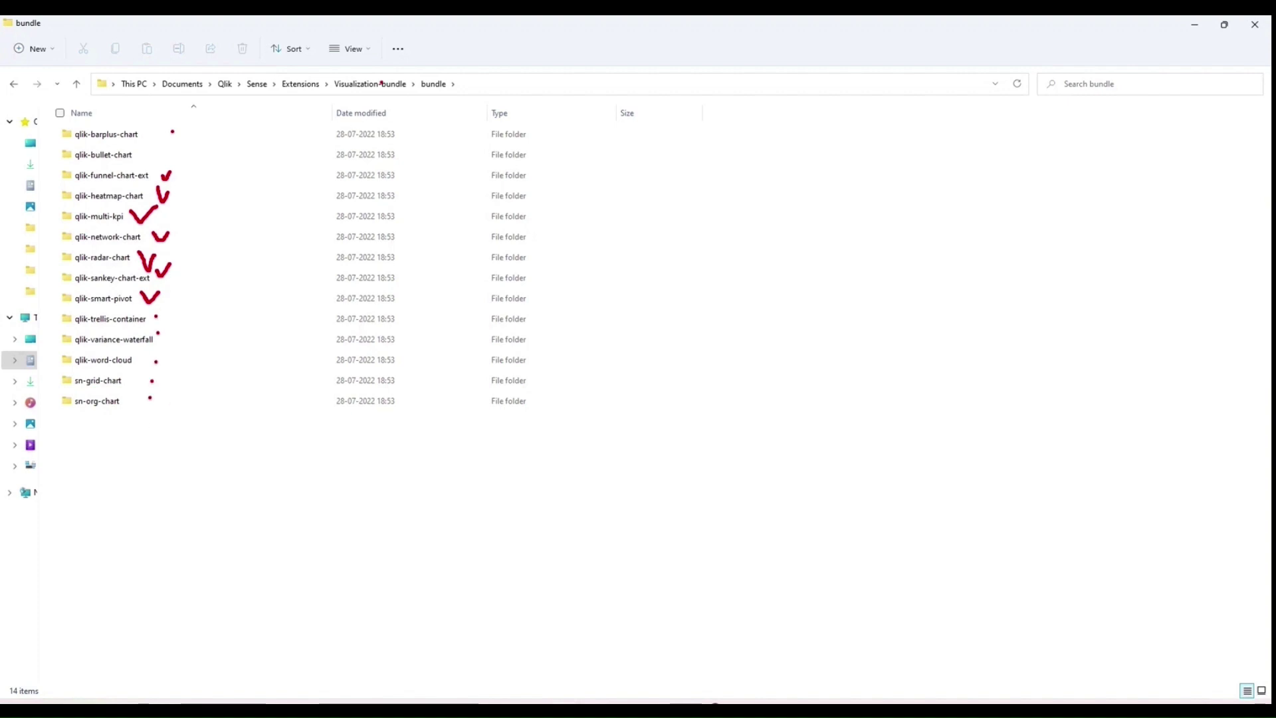
pyautogui.press('Escape')
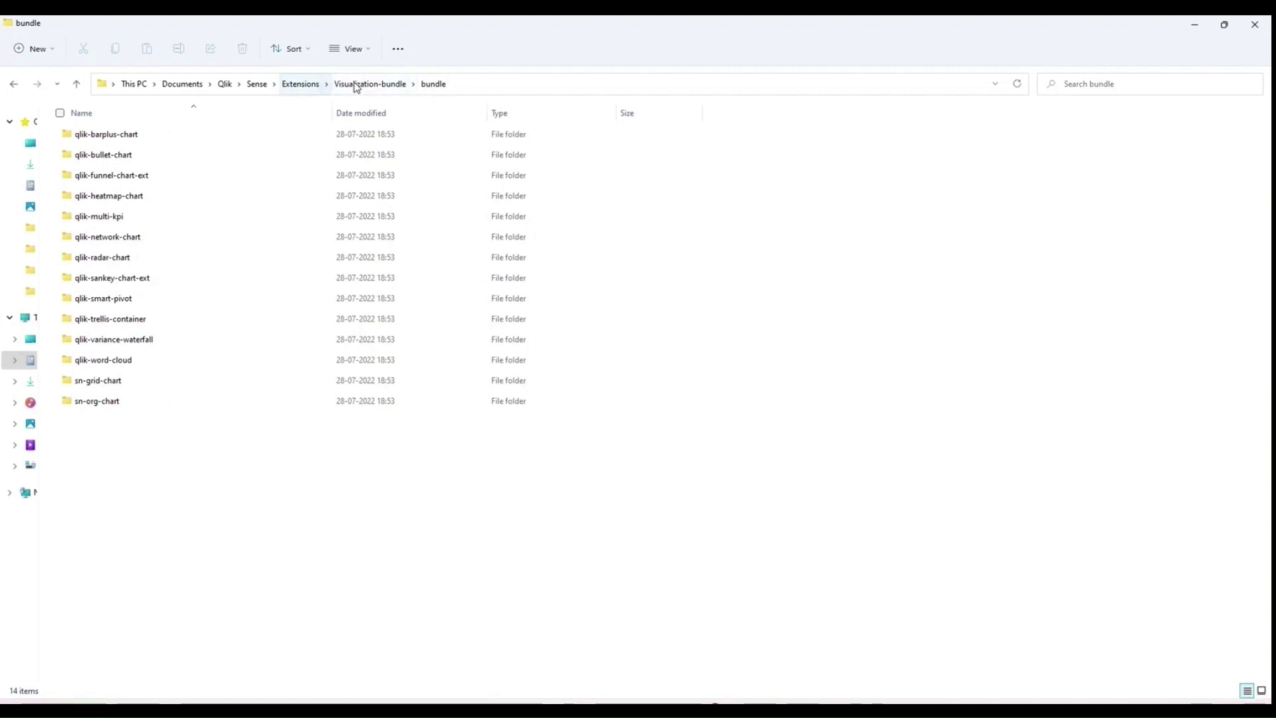
pyautogui.click(372, 84)
pyautogui.click(313, 85)
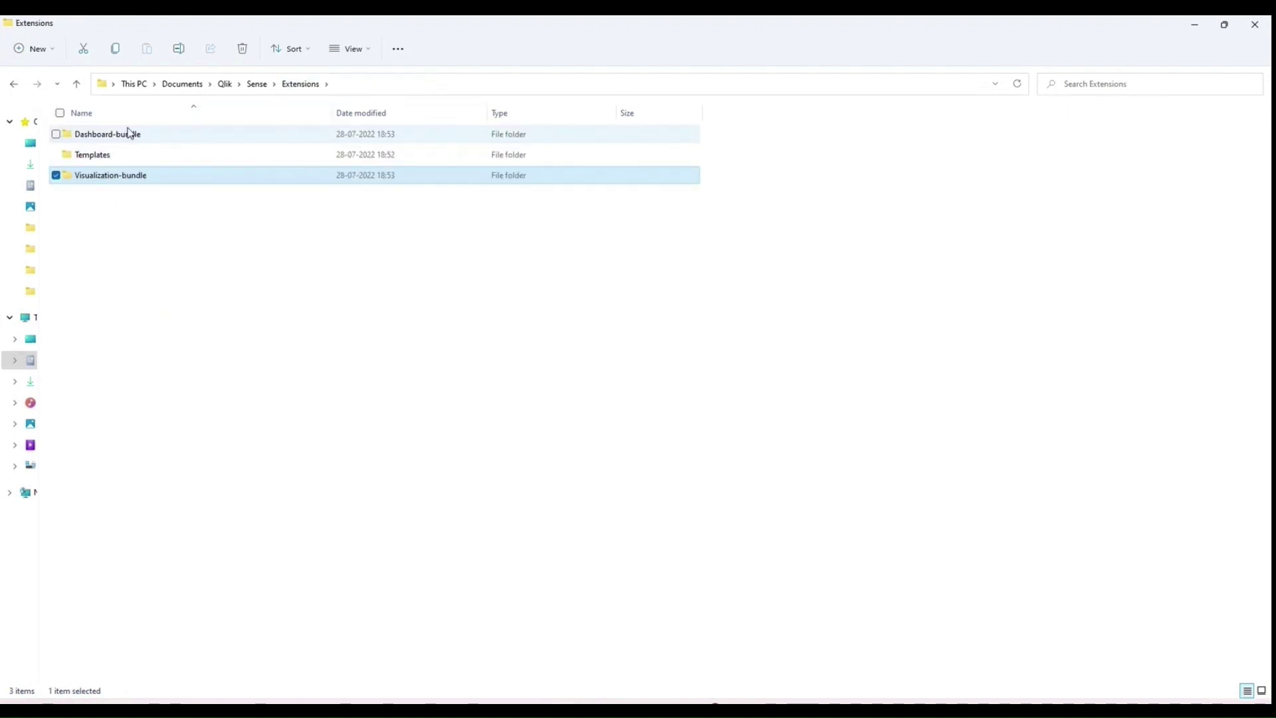
# Step: Browse the Log folder's Script and Engine log subfolders, then return to the Sense folder
pyautogui.click(256, 84)
pyautogui.doubleClick(97, 224)
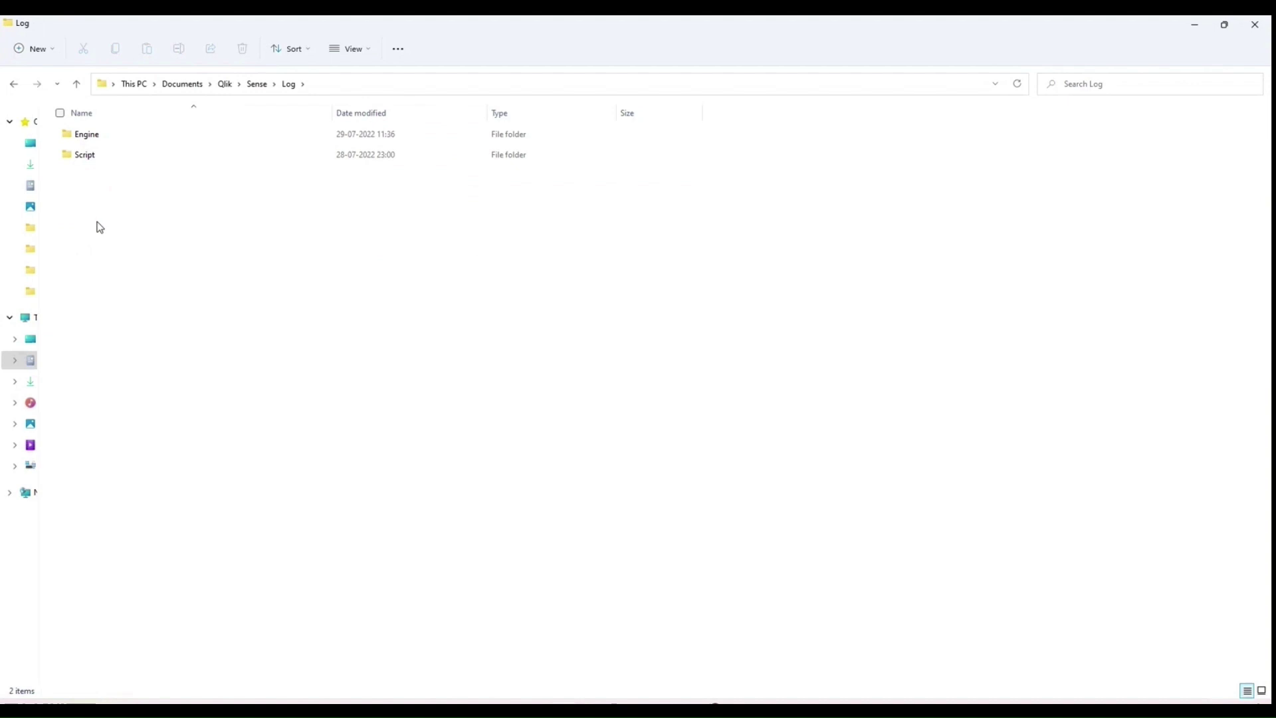
pyautogui.doubleClick(106, 157)
pyautogui.click(288, 85)
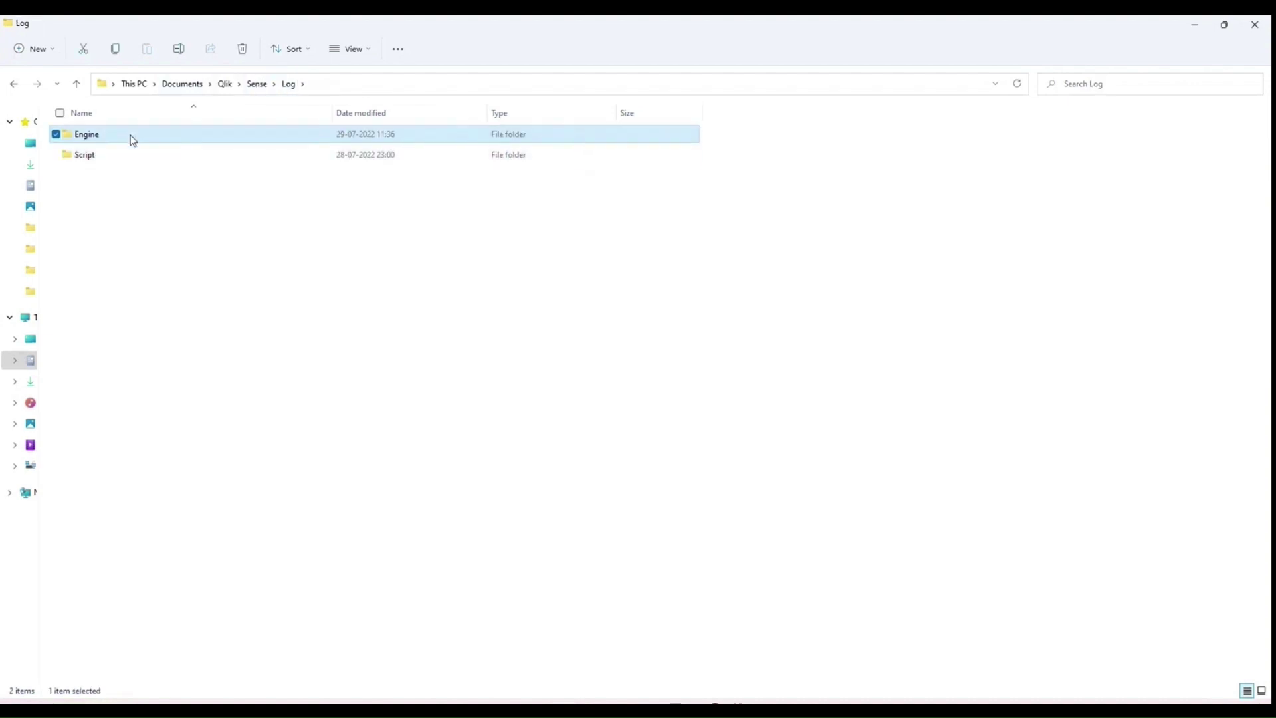
pyautogui.doubleClick(128, 136)
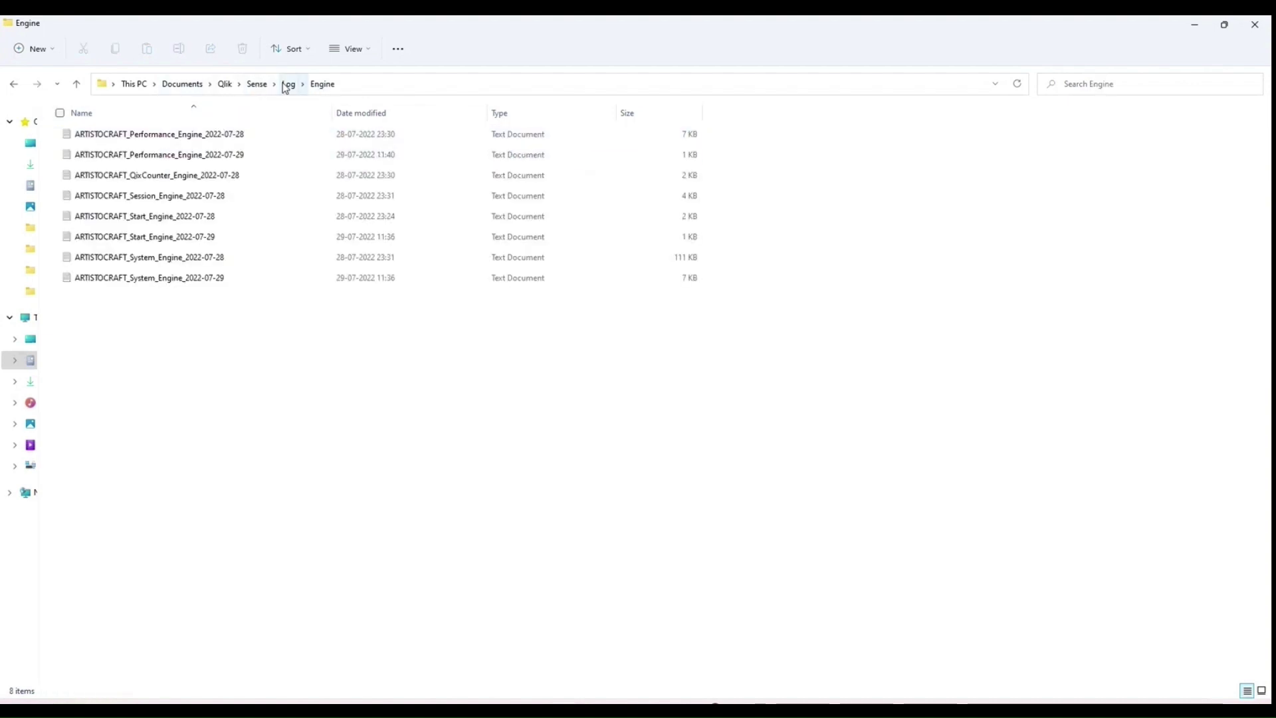
pyautogui.click(286, 85)
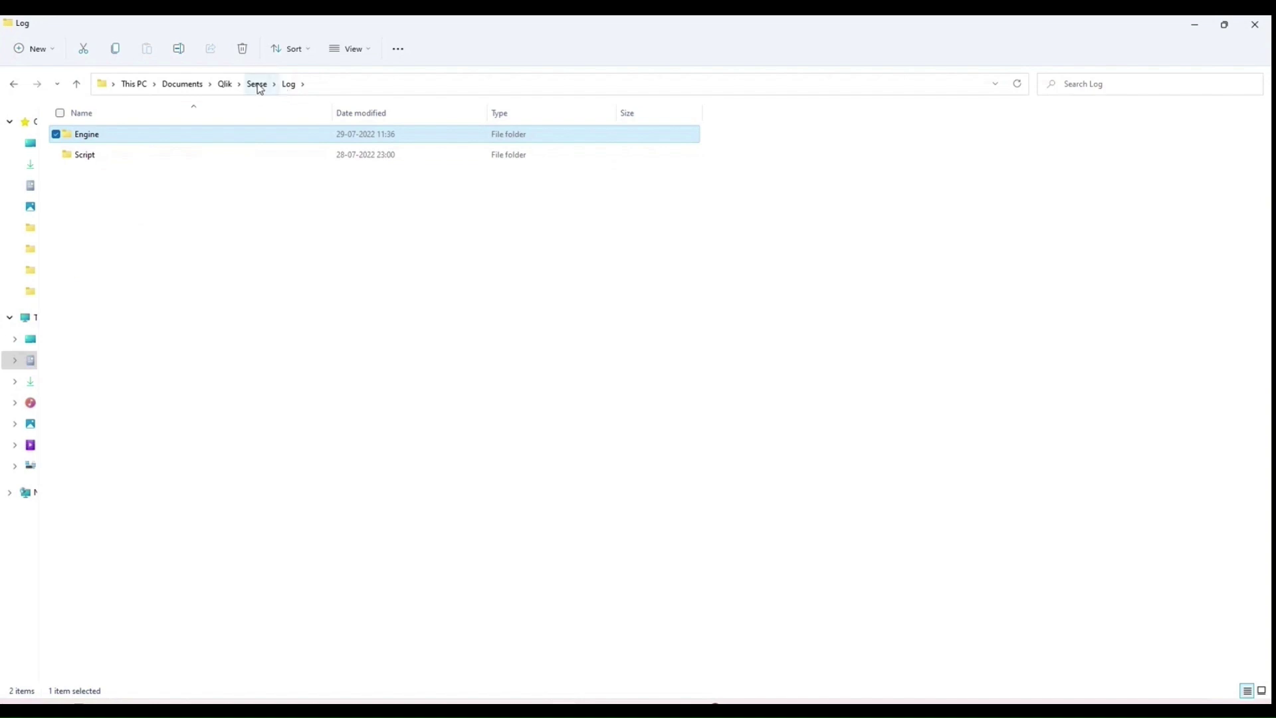
pyautogui.click(258, 85)
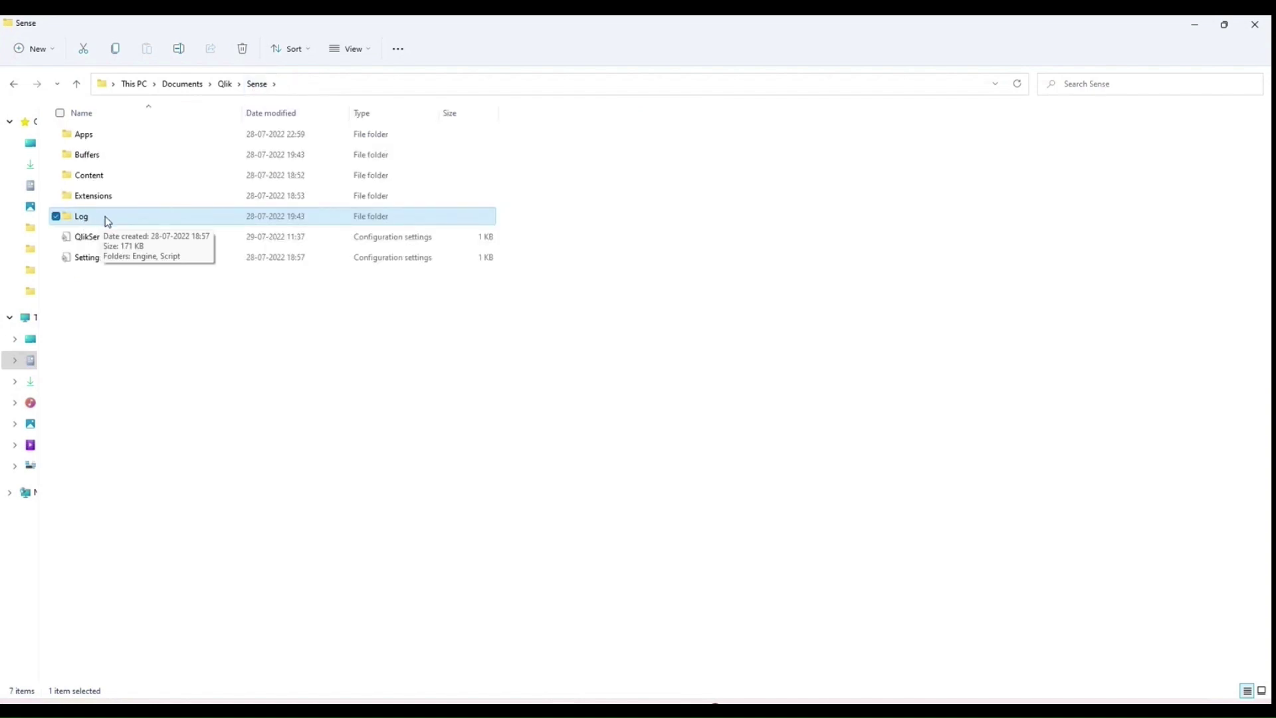
# Step: Look through the Content and Buffers folders and come back to Sense
pyautogui.doubleClick(93, 178)
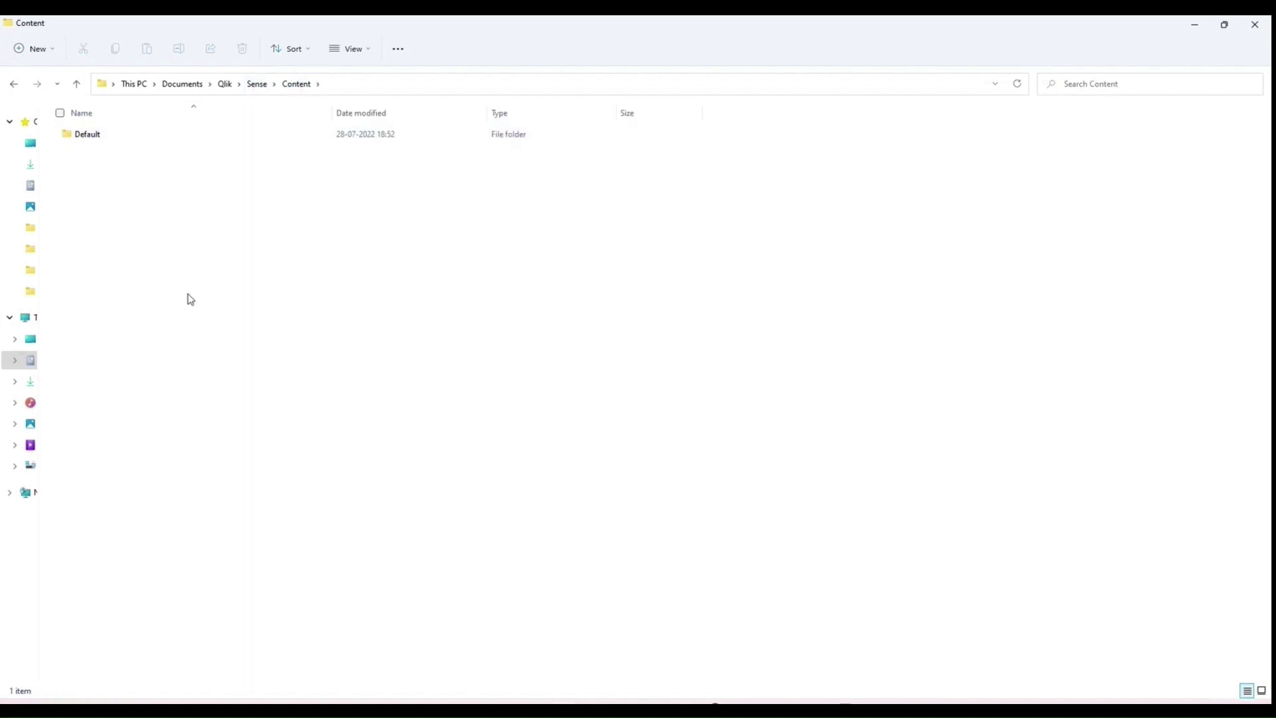
pyautogui.moveTo(166, 214); pyautogui.dragTo(288, 337)
pyautogui.click(256, 84)
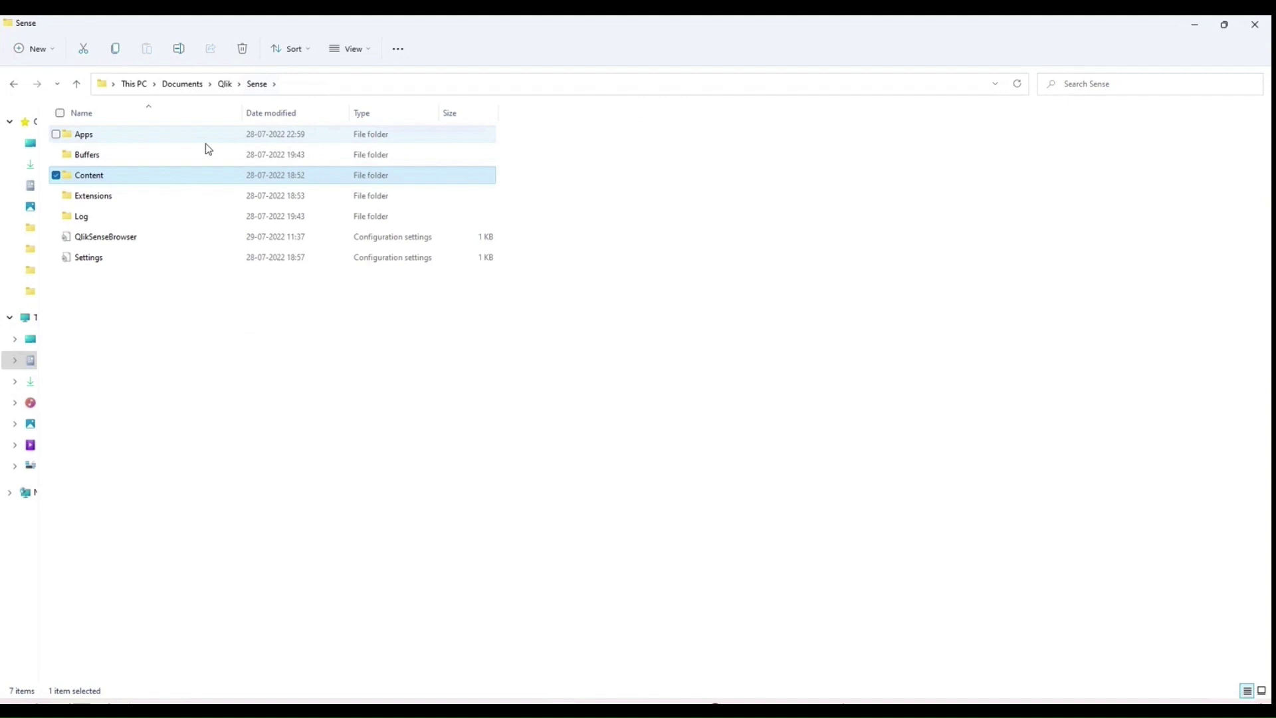
pyautogui.doubleClick(126, 158)
pyautogui.click(258, 83)
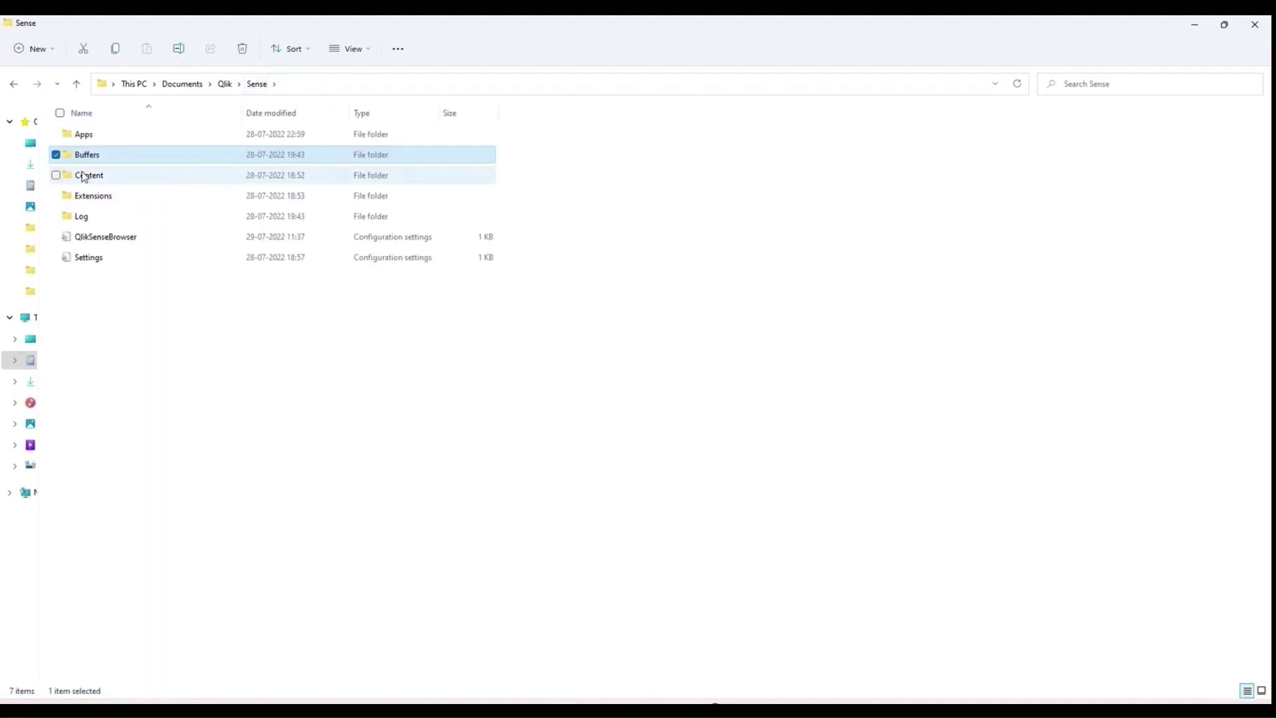
# Step: Open the Settings file, then the QlikSenseBrowser configuration file
pyautogui.rightClick(109, 259)
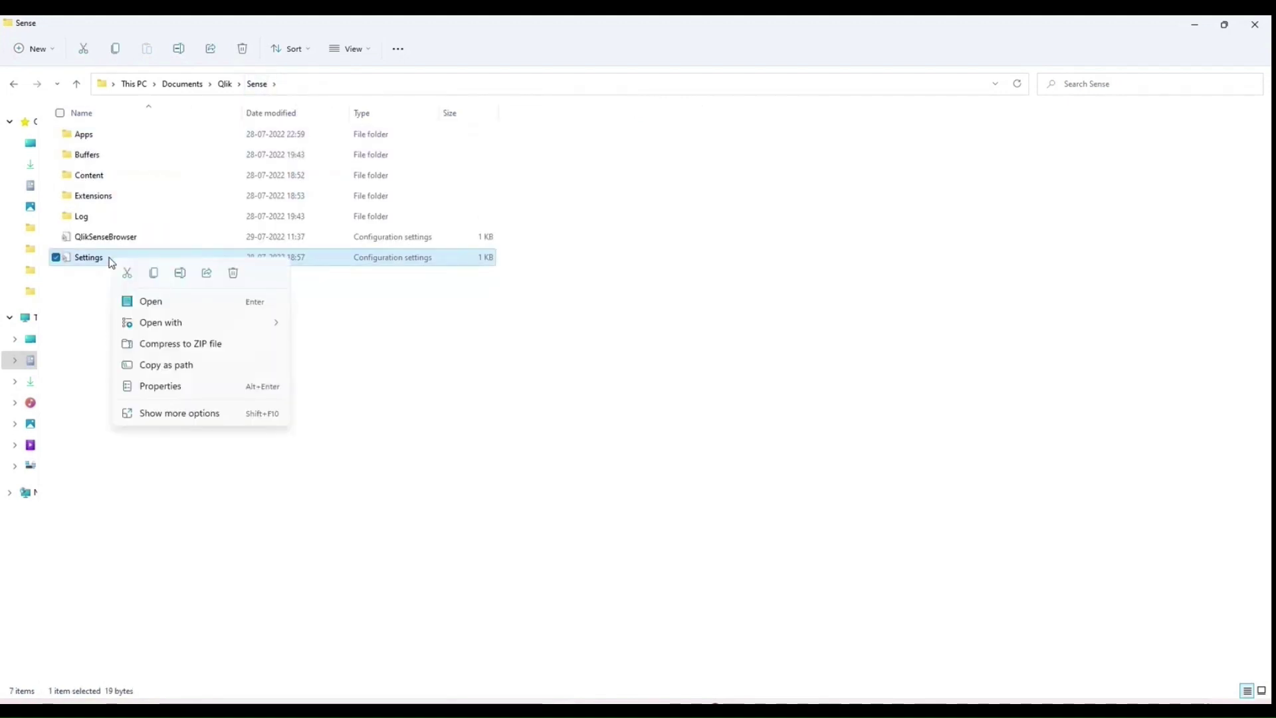
pyautogui.click(150, 303)
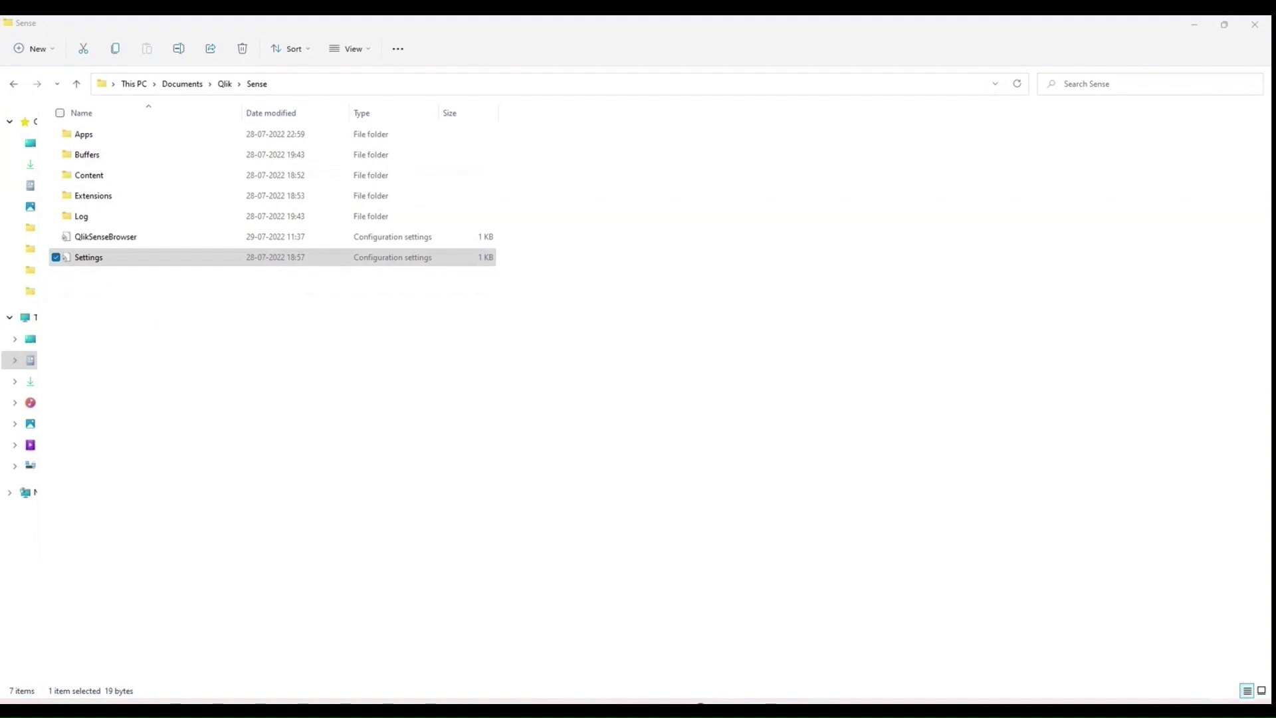
pyautogui.click(136, 239)
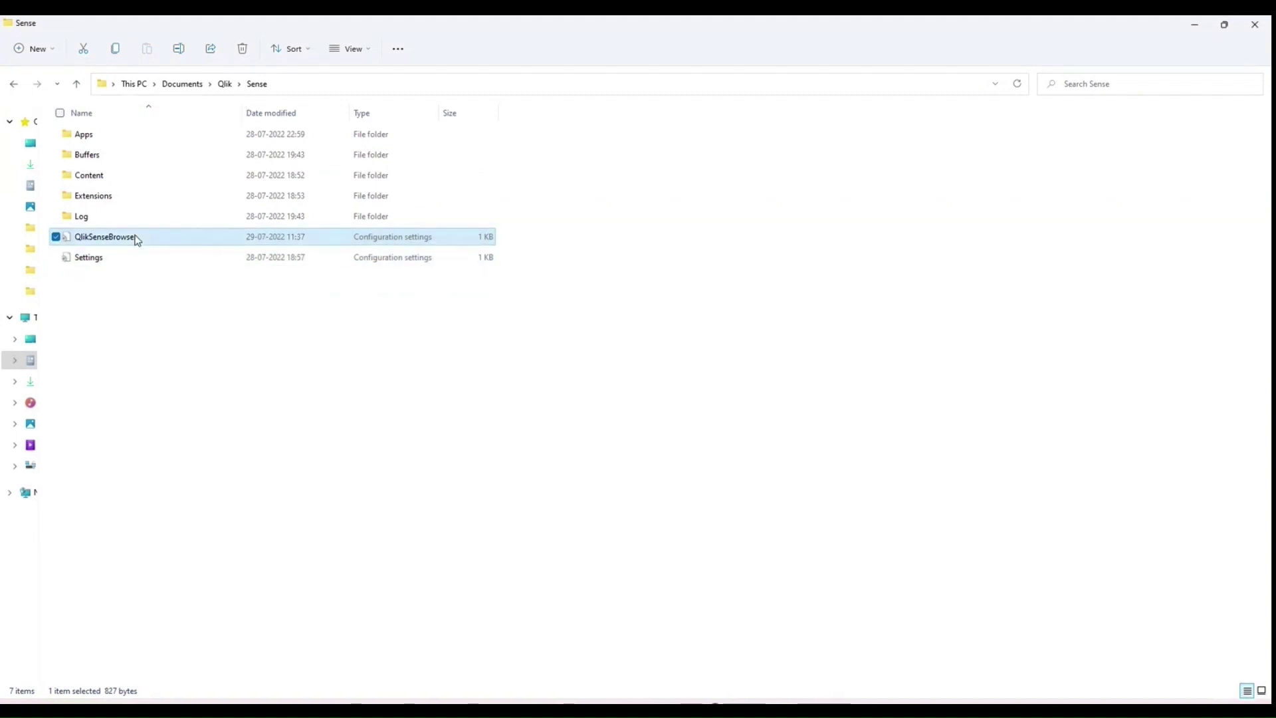
pyautogui.doubleClick(136, 239)
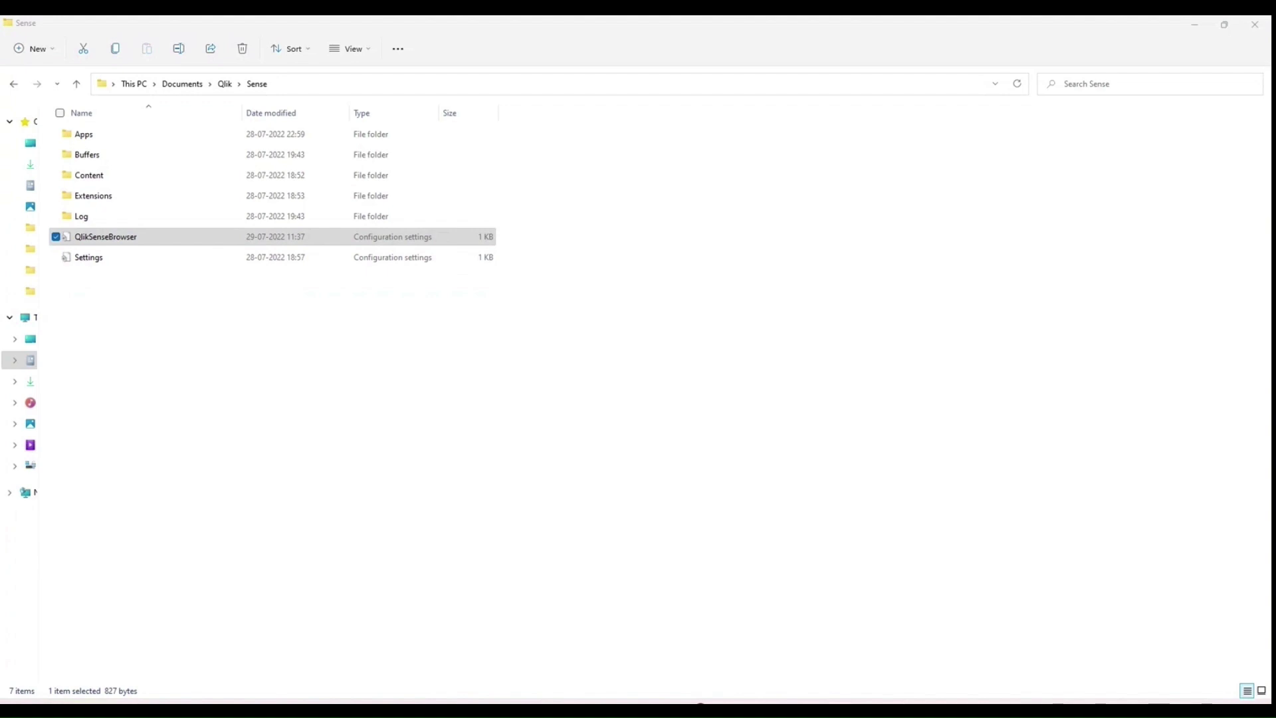
# Step: Centre the QlikSenseBrowser Notepad window, select the MostRecentlyUsedHub ID, and close Notepad
pyautogui.moveTo(225, 131); pyautogui.dragTo(445, 150)
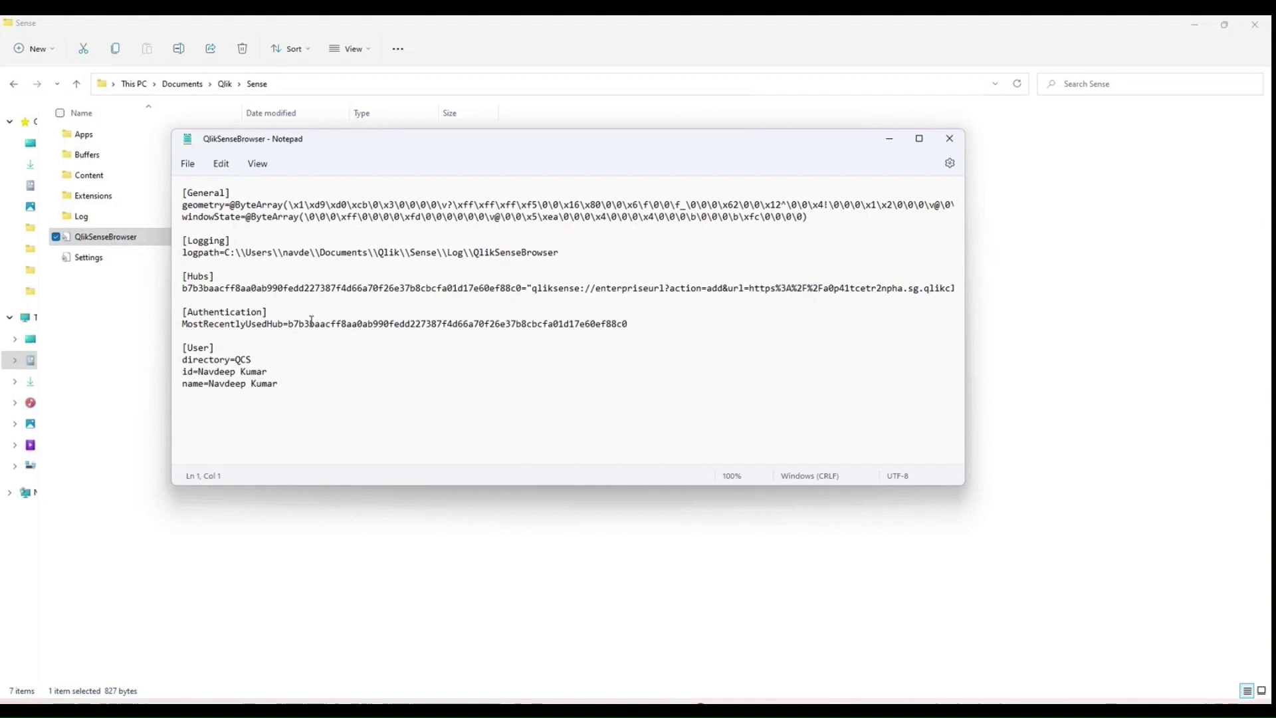
pyautogui.doubleClick(343, 324)
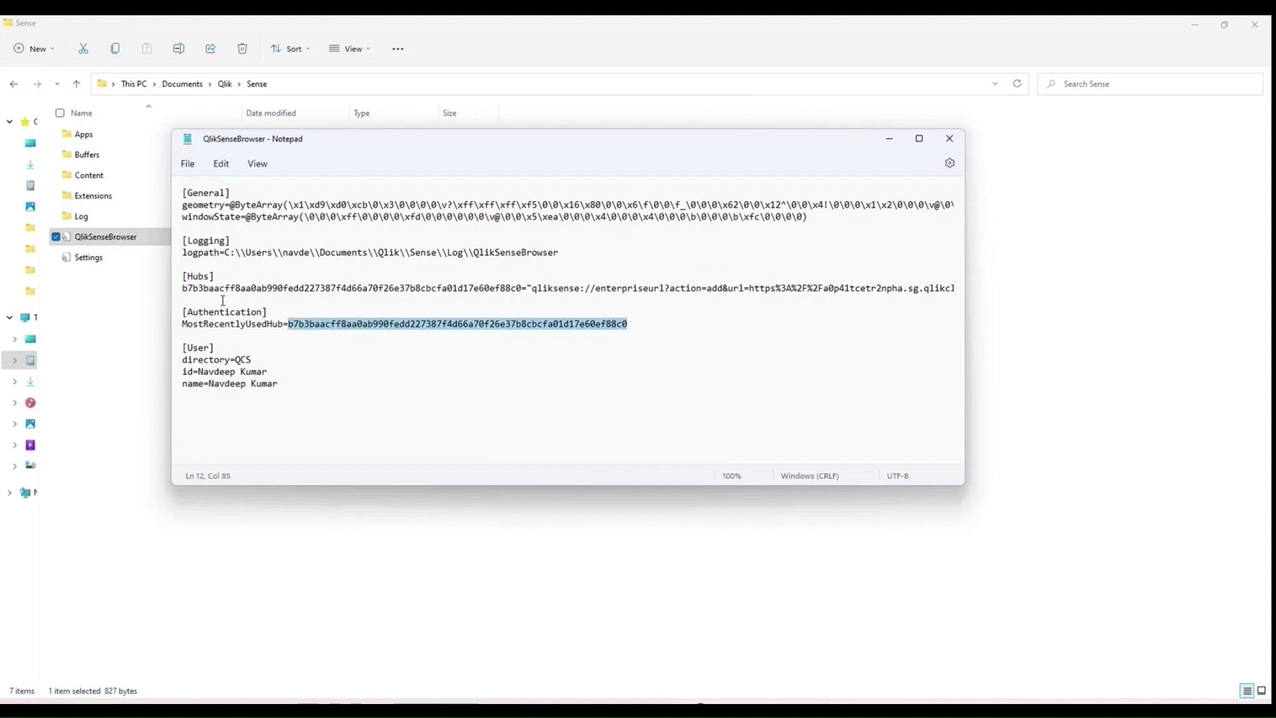
pyautogui.click(950, 138)
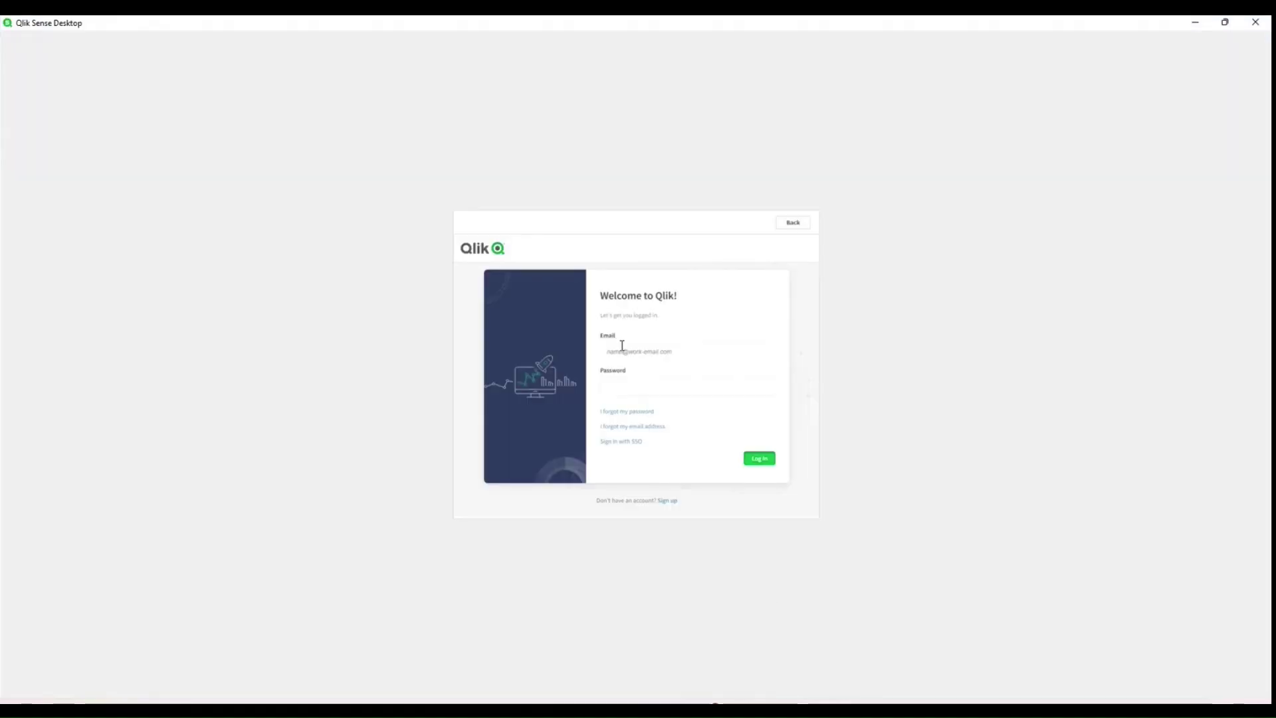
# Step: Enter the account e-mail in the Qlik sign-in Email field
pyautogui.click(622, 351)
pyautogui.moveTo(476, 711)
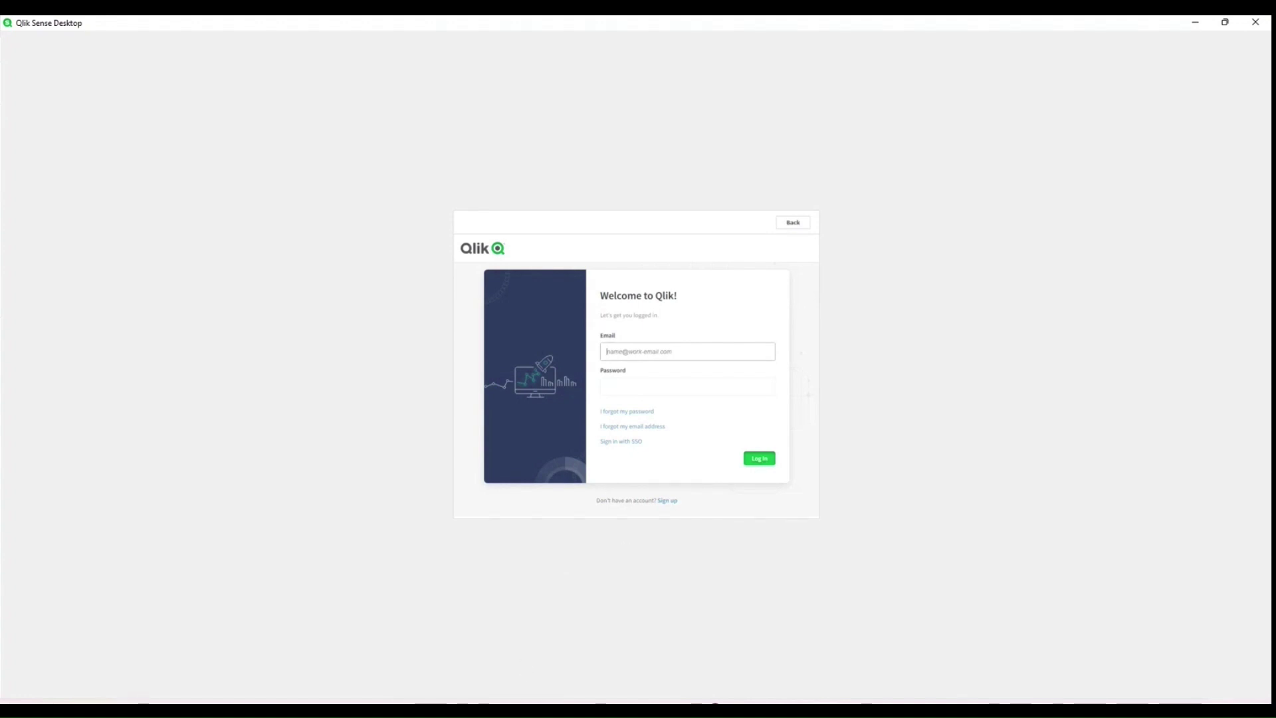
pyautogui.click(625, 349)
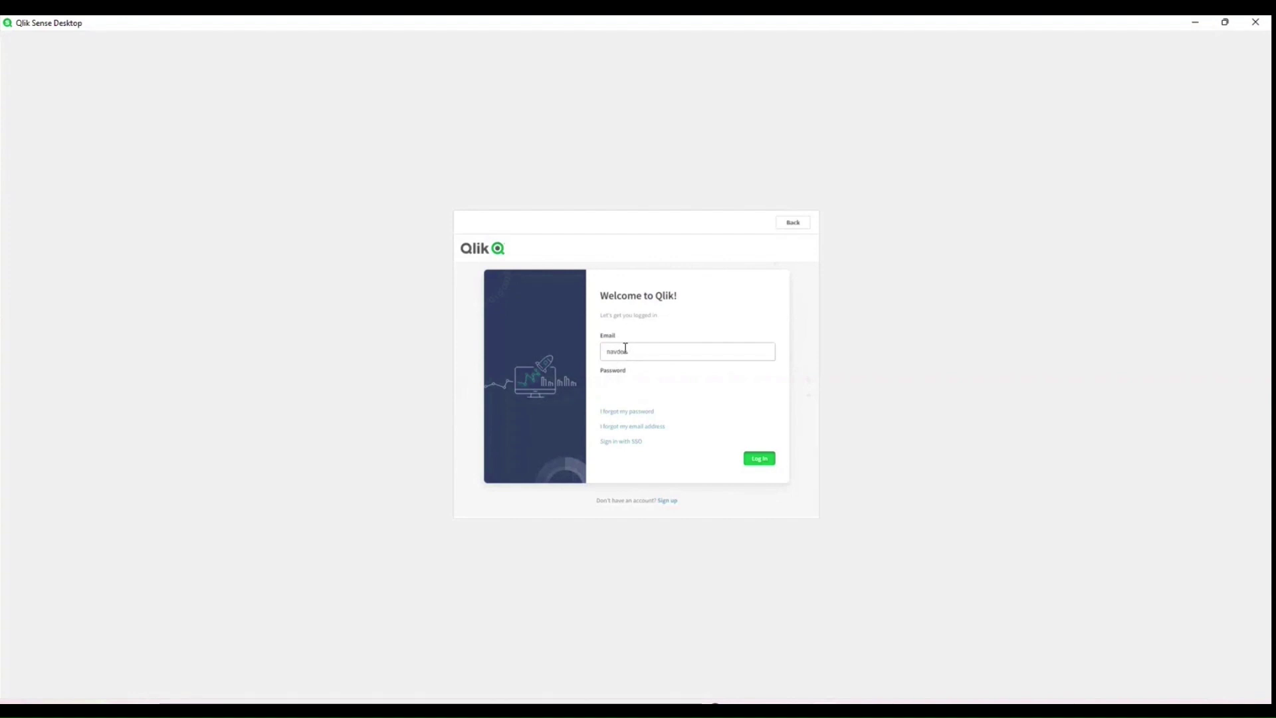
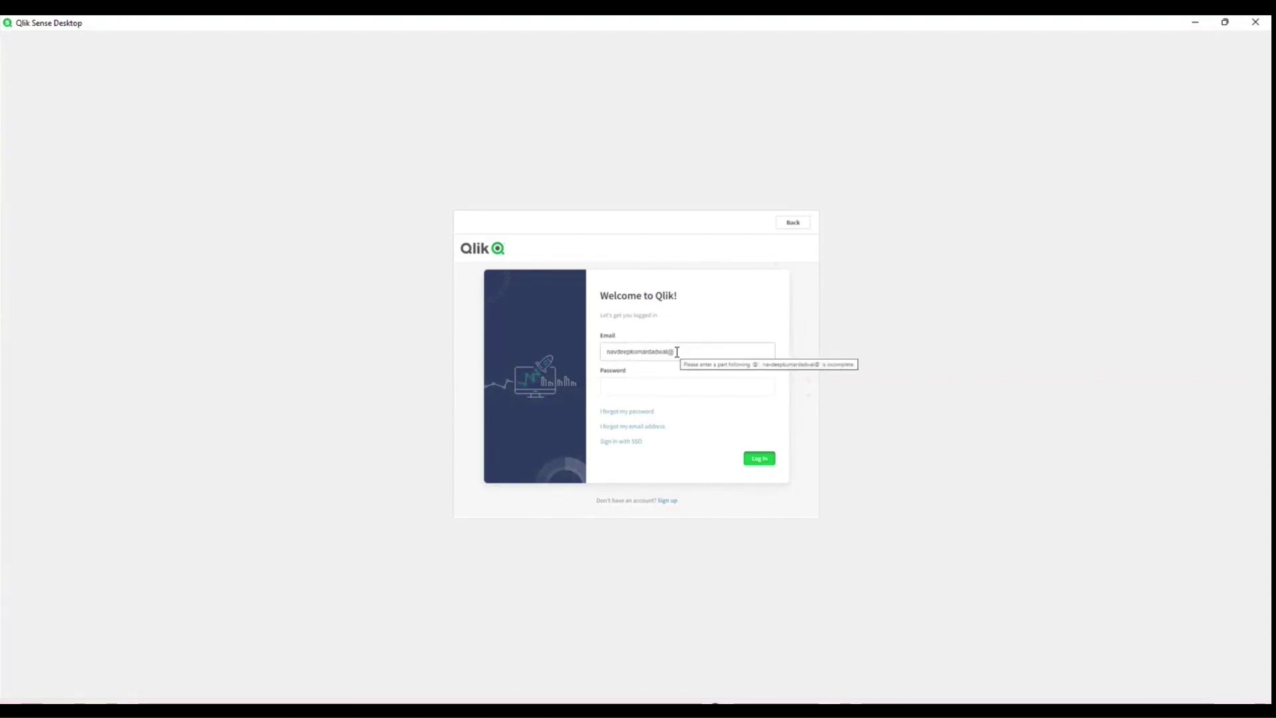
pyautogui.press('Tab')
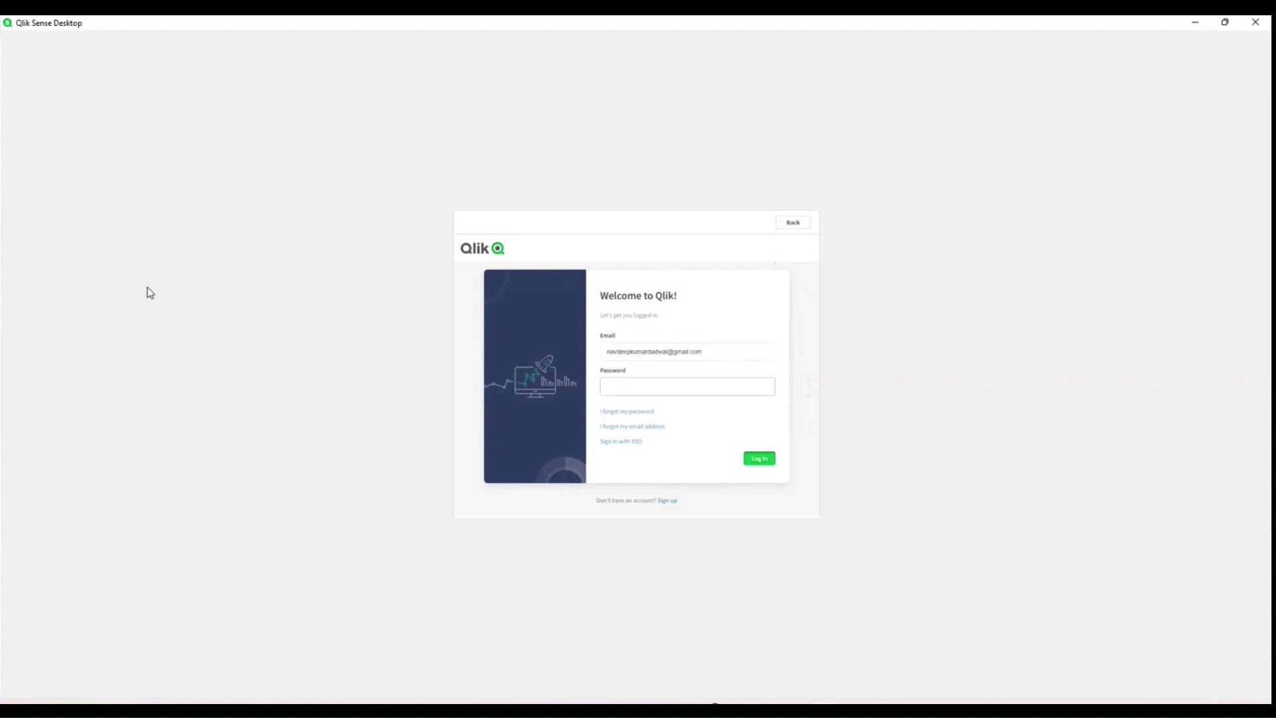
# Step: Paste the account password and log in
pyautogui.hotkey('alt', 'Tab')
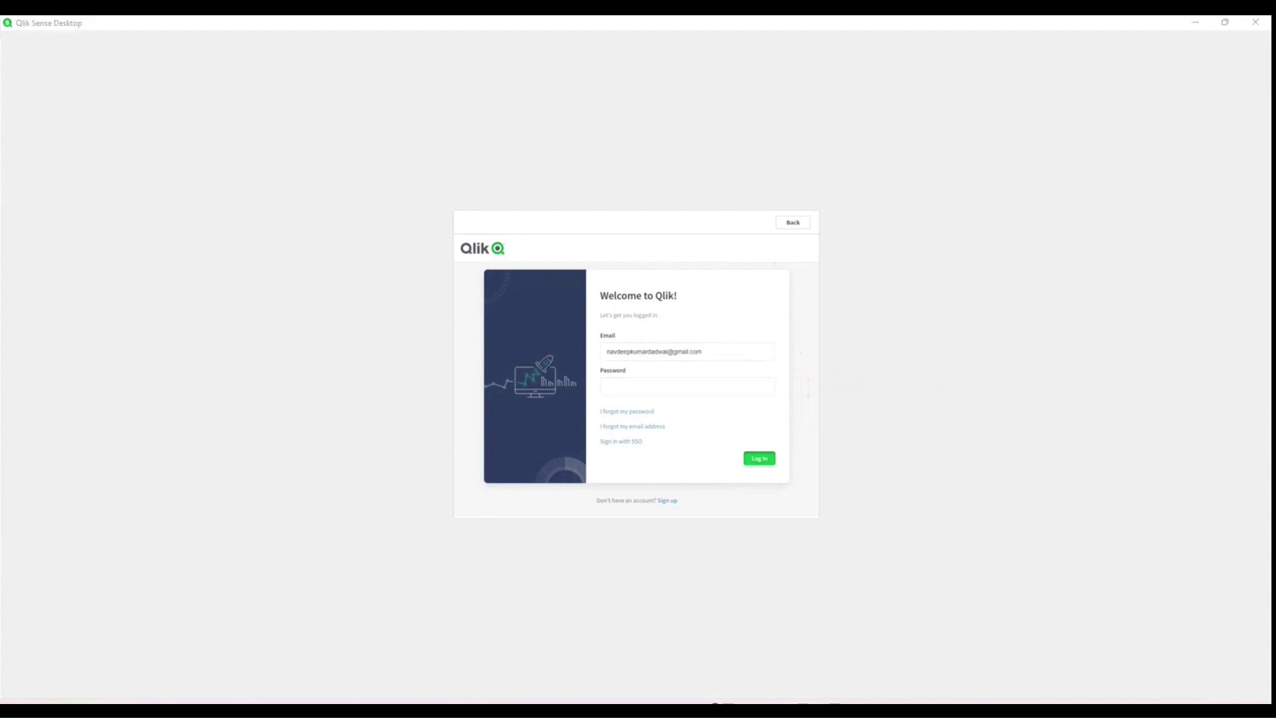
pyautogui.hotkey('alt', 'Tab')
pyautogui.click(632, 389)
pyautogui.hotkey('ctrl', 'v')
pyautogui.click(761, 459)
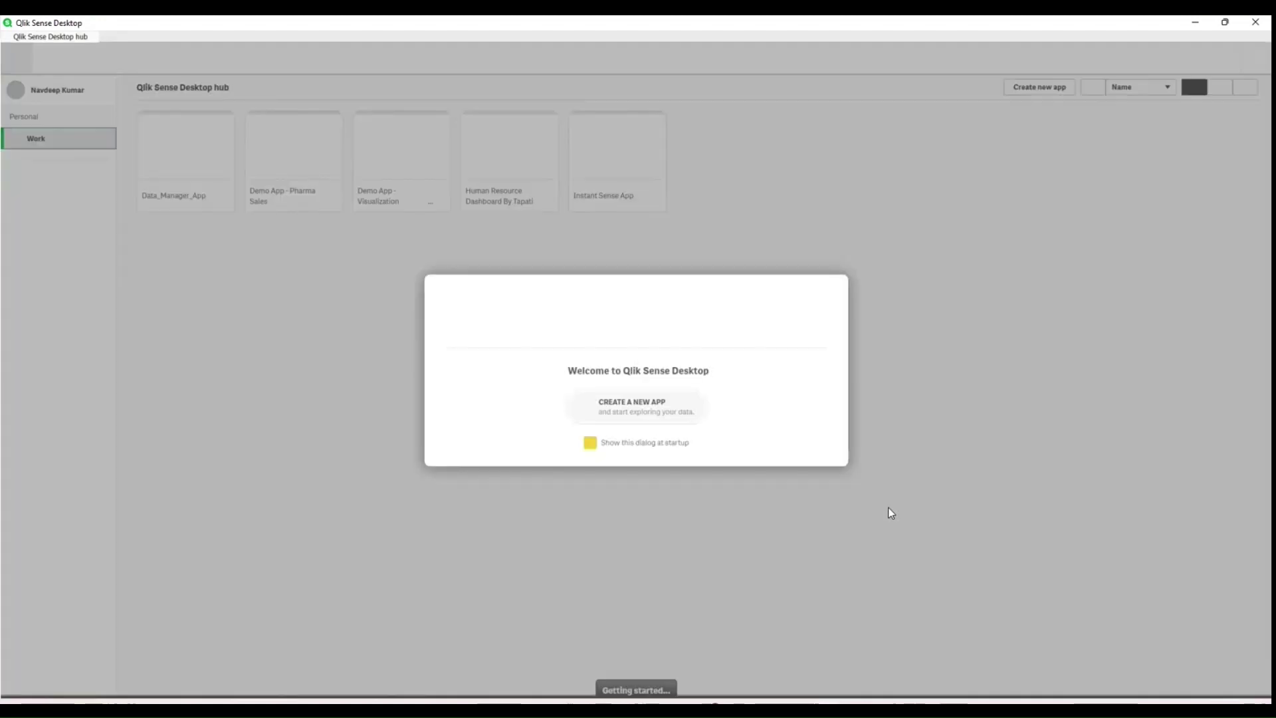
# Step: Close the 'Welcome to Qlik Sense Desktop' dialog to reveal the five Work apps
pyautogui.click(826, 296)
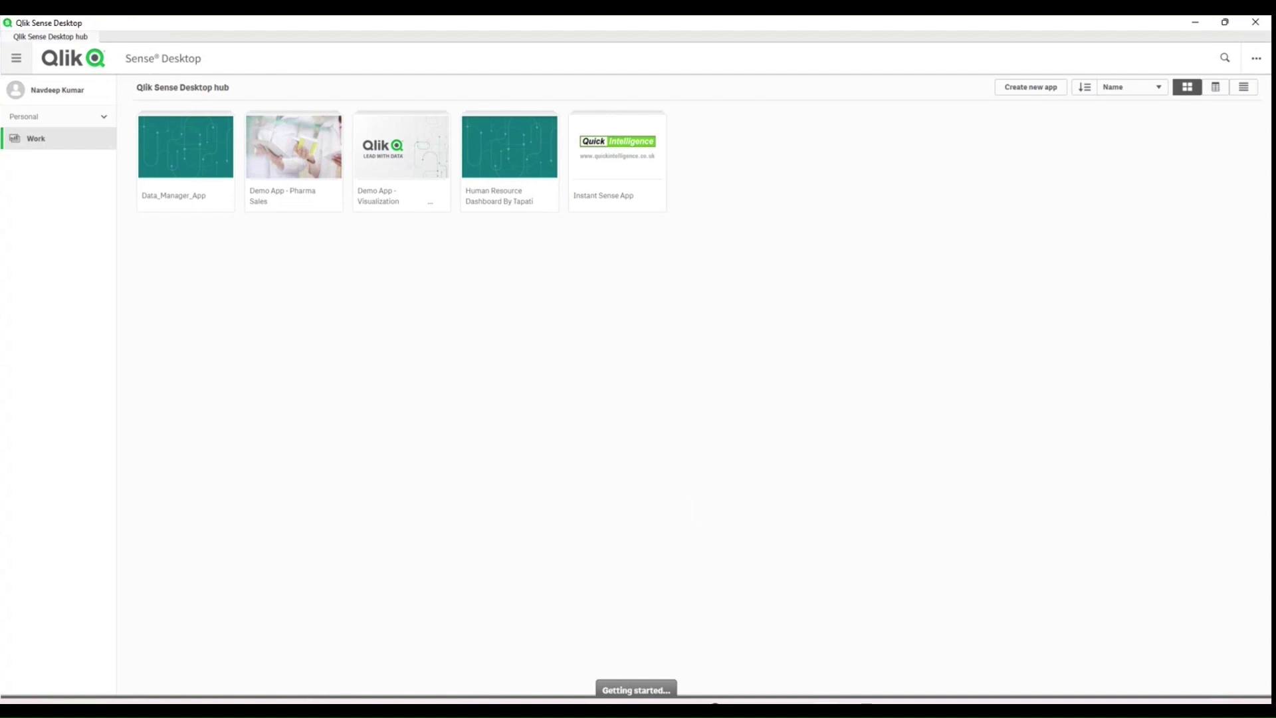
pyautogui.moveTo(678, 701)
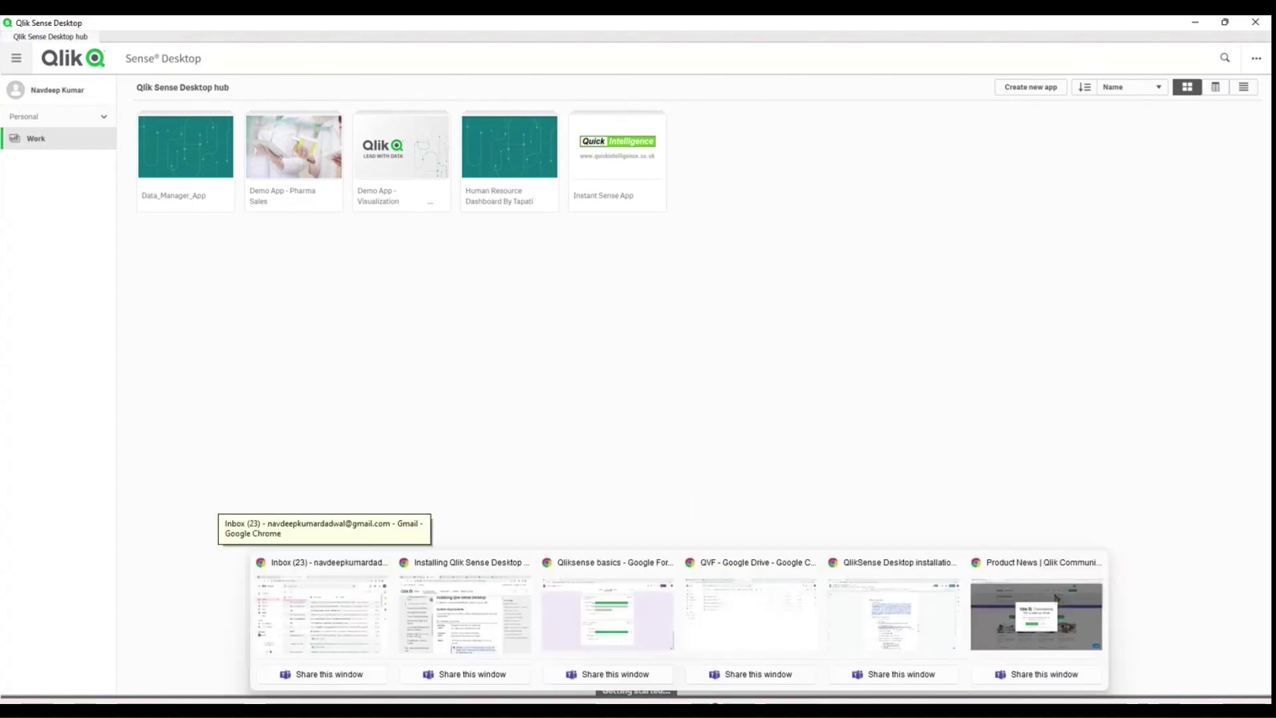
pyautogui.click(1037, 615)
pyautogui.click(84, 21)
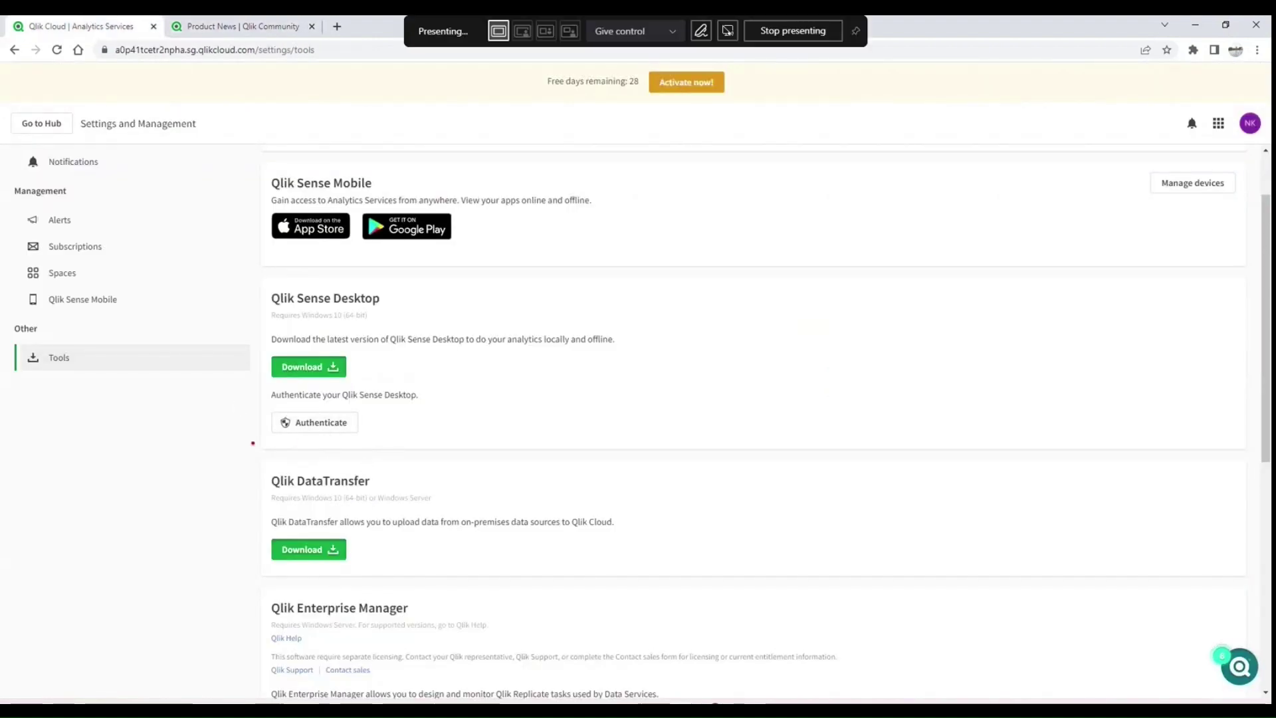
pyautogui.moveTo(253, 443)
pyautogui.mouseDown()
pyautogui.moveTo(369, 445)
pyautogui.moveTo(448, 404)
pyautogui.moveTo(275, 384)
pyautogui.moveTo(250, 404)
pyautogui.moveTo(255, 440)
pyautogui.mouseUp()
pyautogui.moveTo(1213, 88)
pyautogui.mouseDown()
pyautogui.moveTo(1268, 89)
pyautogui.moveTo(1206, 99)
pyautogui.mouseUp()
pyautogui.moveTo(107, 336)
pyautogui.mouseDown()
pyautogui.moveTo(58, 405)
pyautogui.moveTo(163, 374)
pyautogui.moveTo(94, 334)
pyautogui.mouseUp()
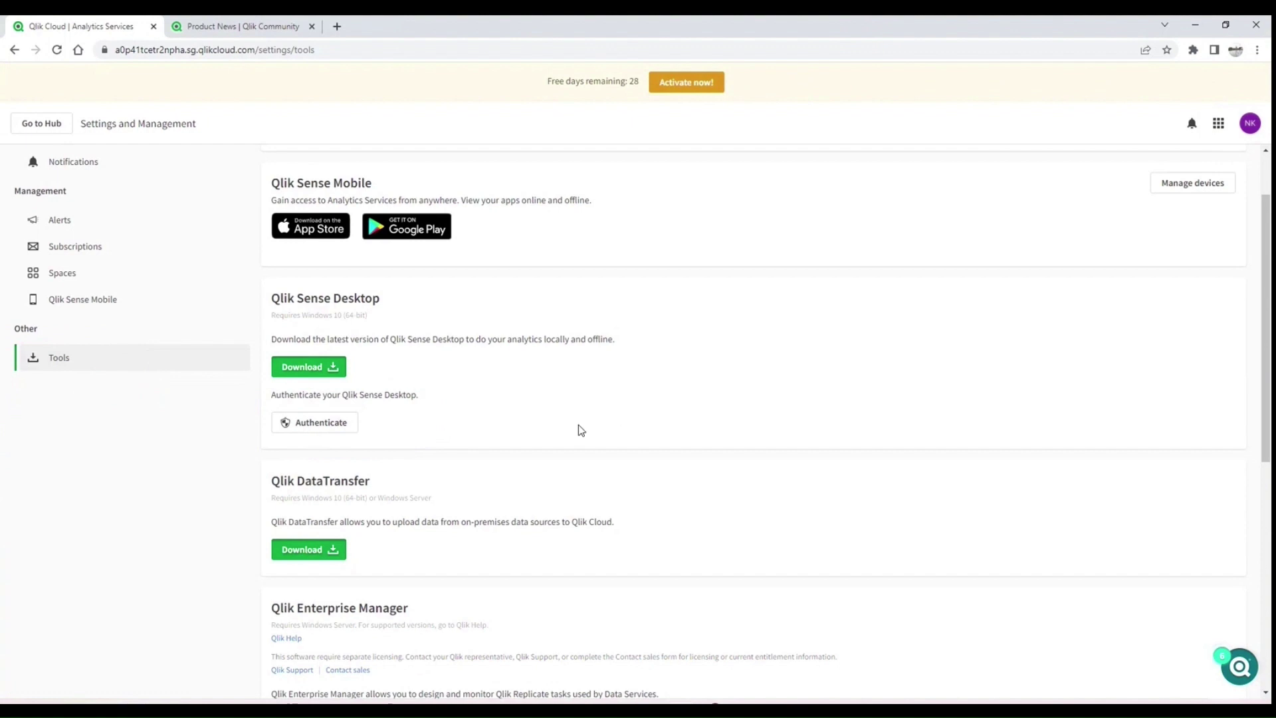
pyautogui.moveTo(825, 710)
pyautogui.click(824, 618)
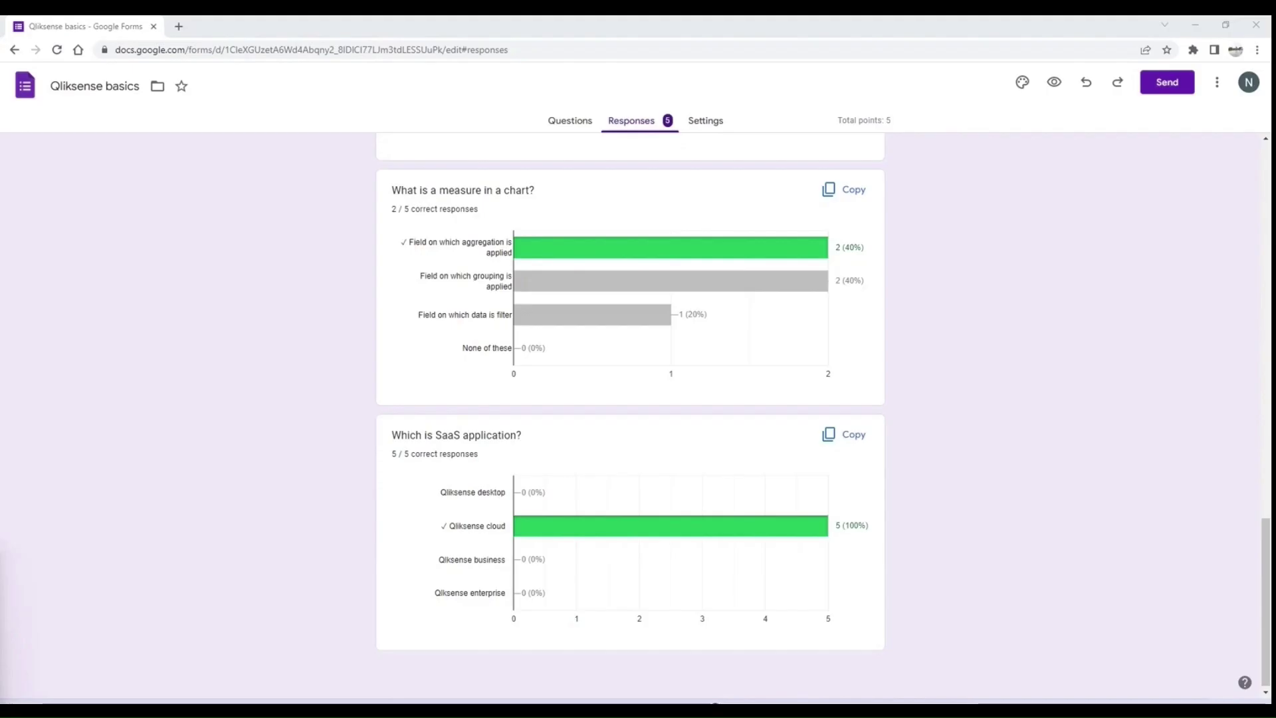
# Step: Bring up Chrome maximized on the Qlik Sense hub and dismiss its welcome dialog
pyautogui.hotkey('alt', 'Tab')
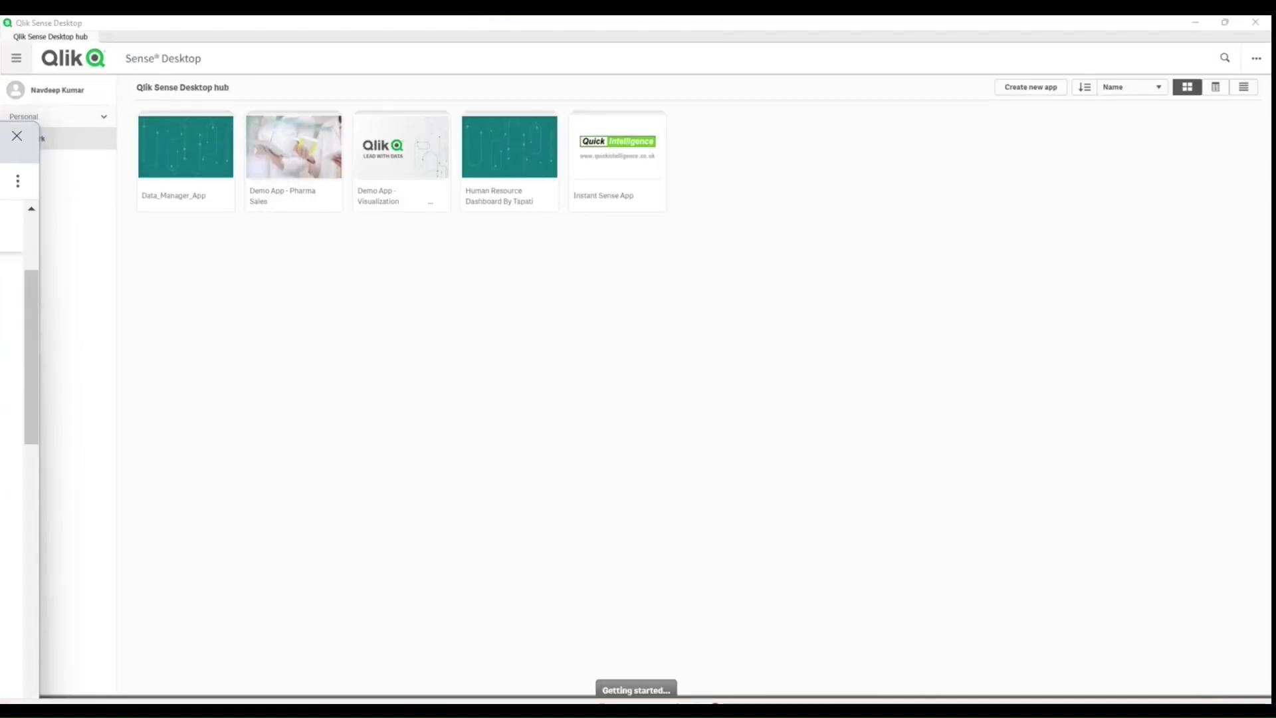
pyautogui.hotkey('alt', 'Tab')
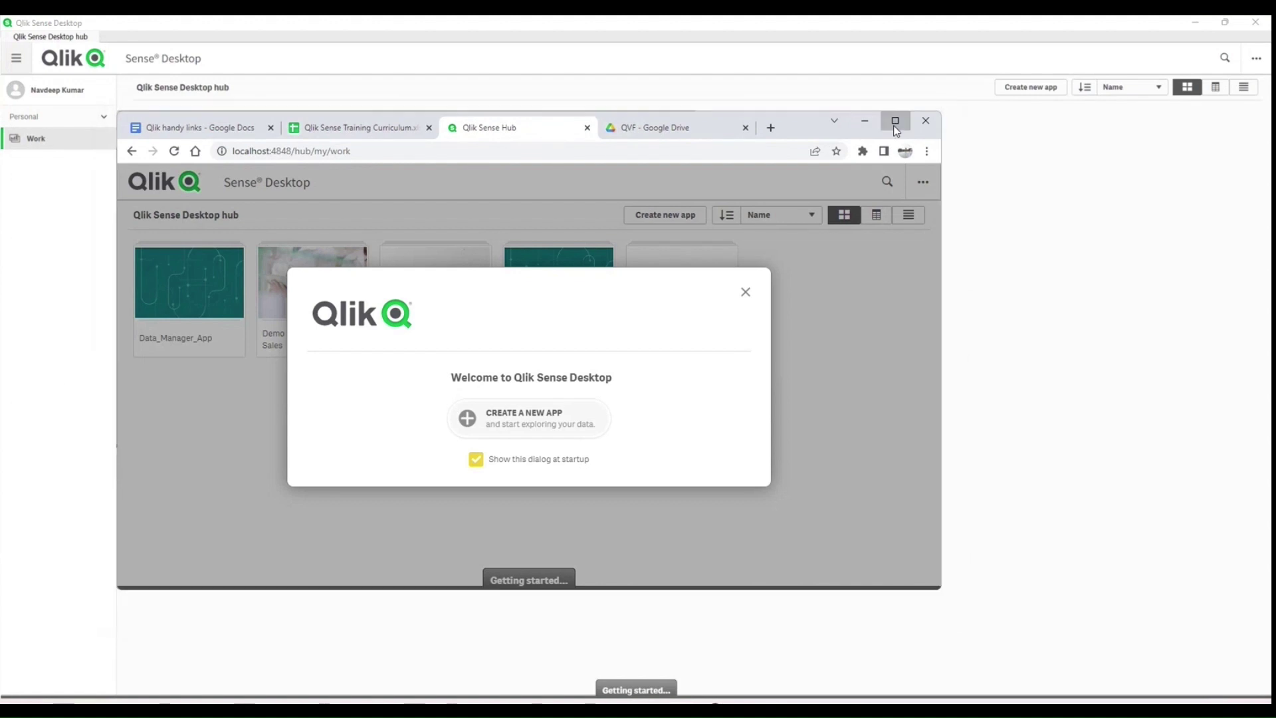
pyautogui.click(895, 122)
pyautogui.click(249, 51)
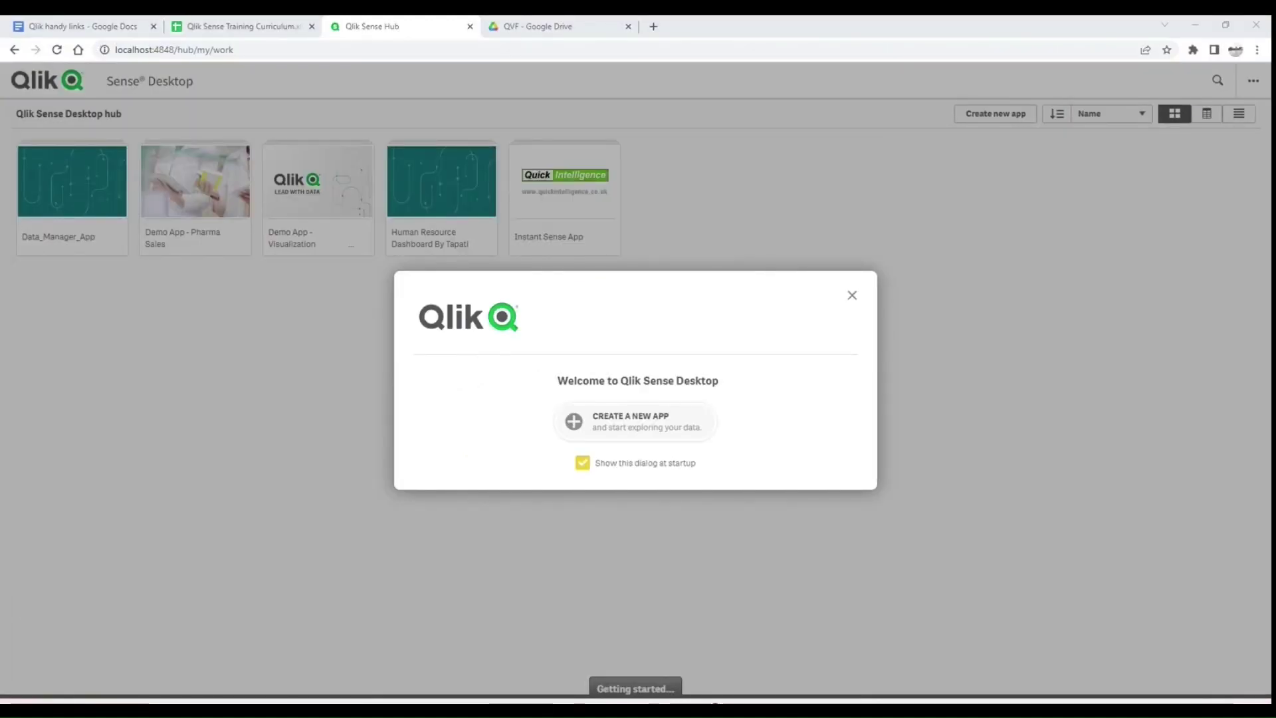
pyautogui.click(854, 296)
# Step: Load the hub at localhost:4848/hub and close the welcome dialog again
pyautogui.moveTo(112, 49); pyautogui.dragTo(235, 52)
pyautogui.write('loca')
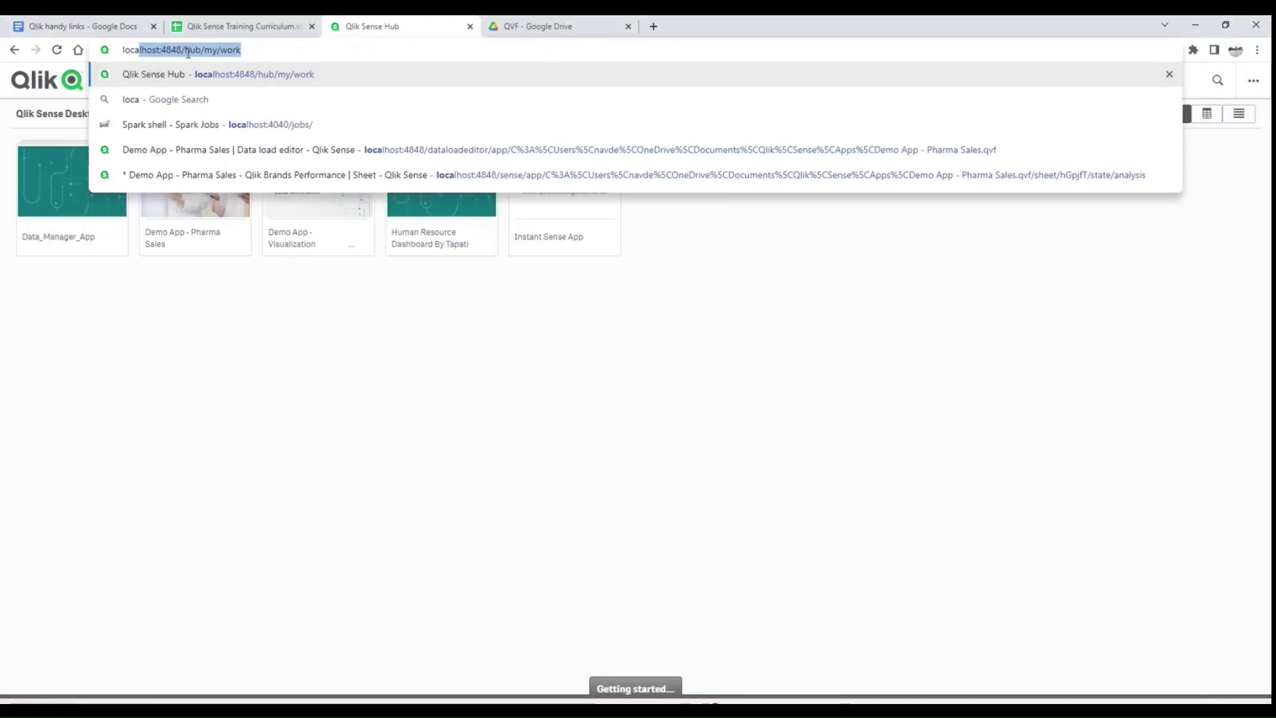
pyautogui.press('Return')
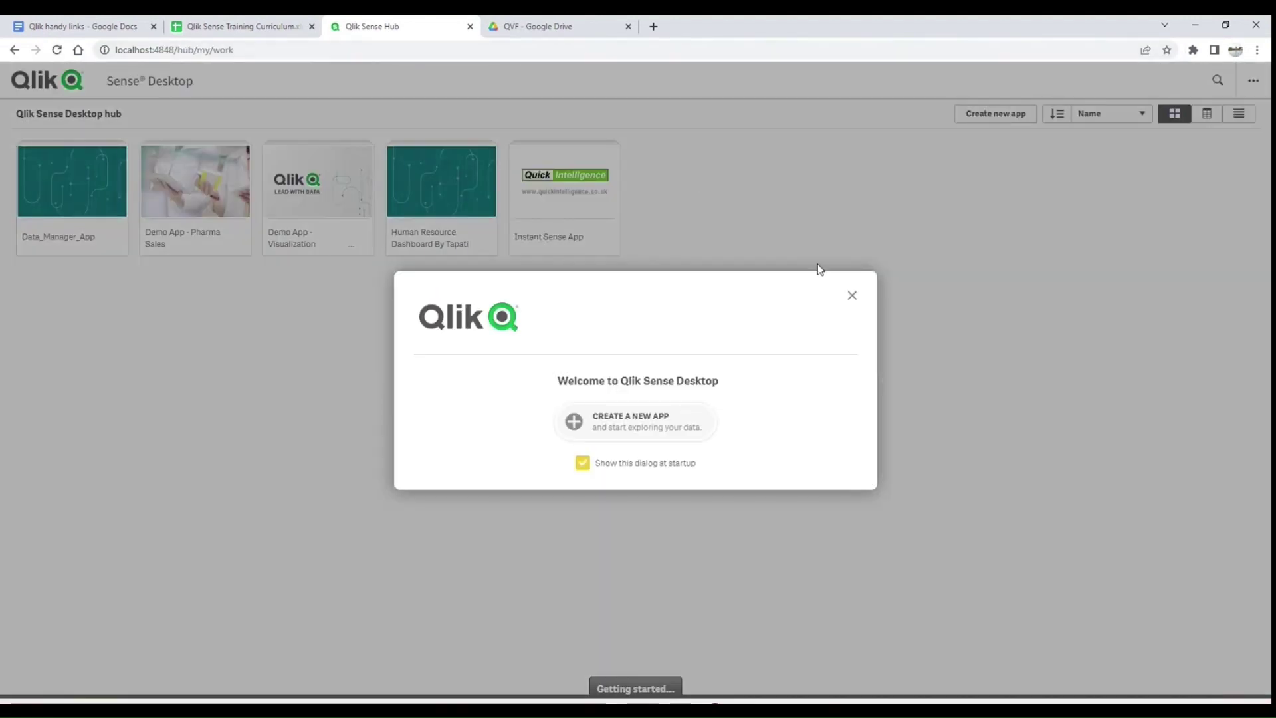
pyautogui.click(852, 296)
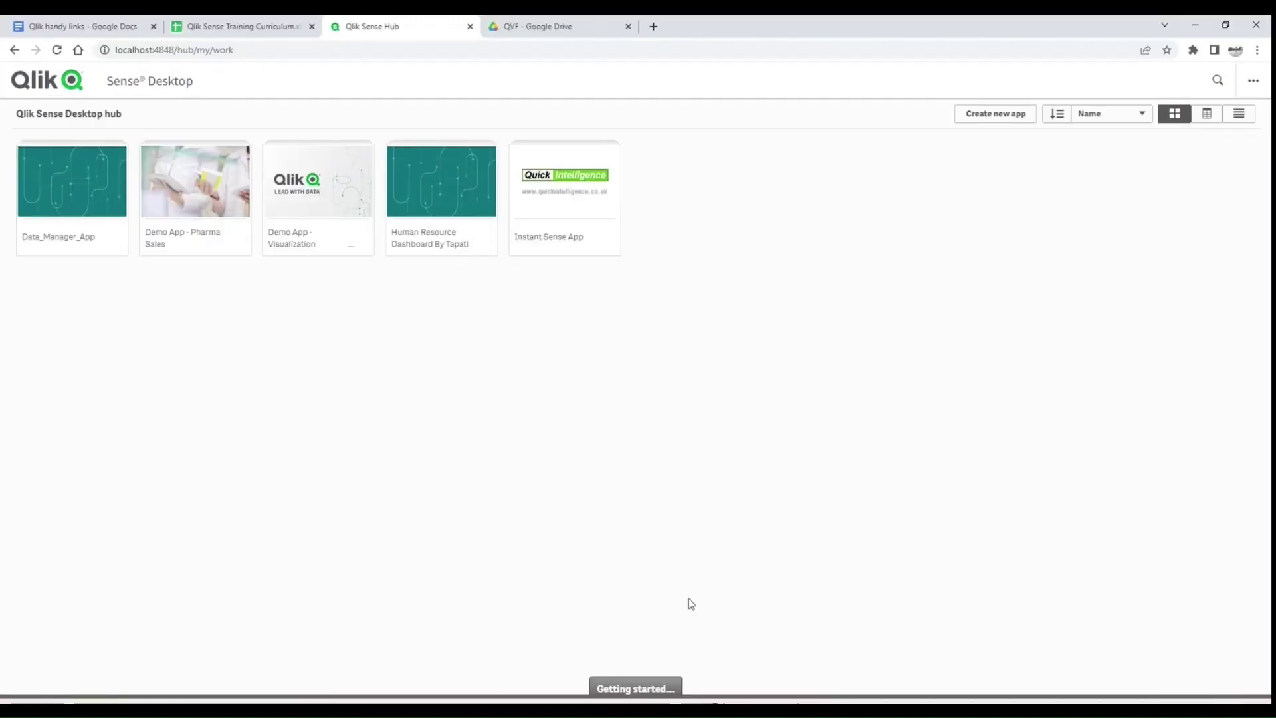
pyautogui.doubleClick(178, 51)
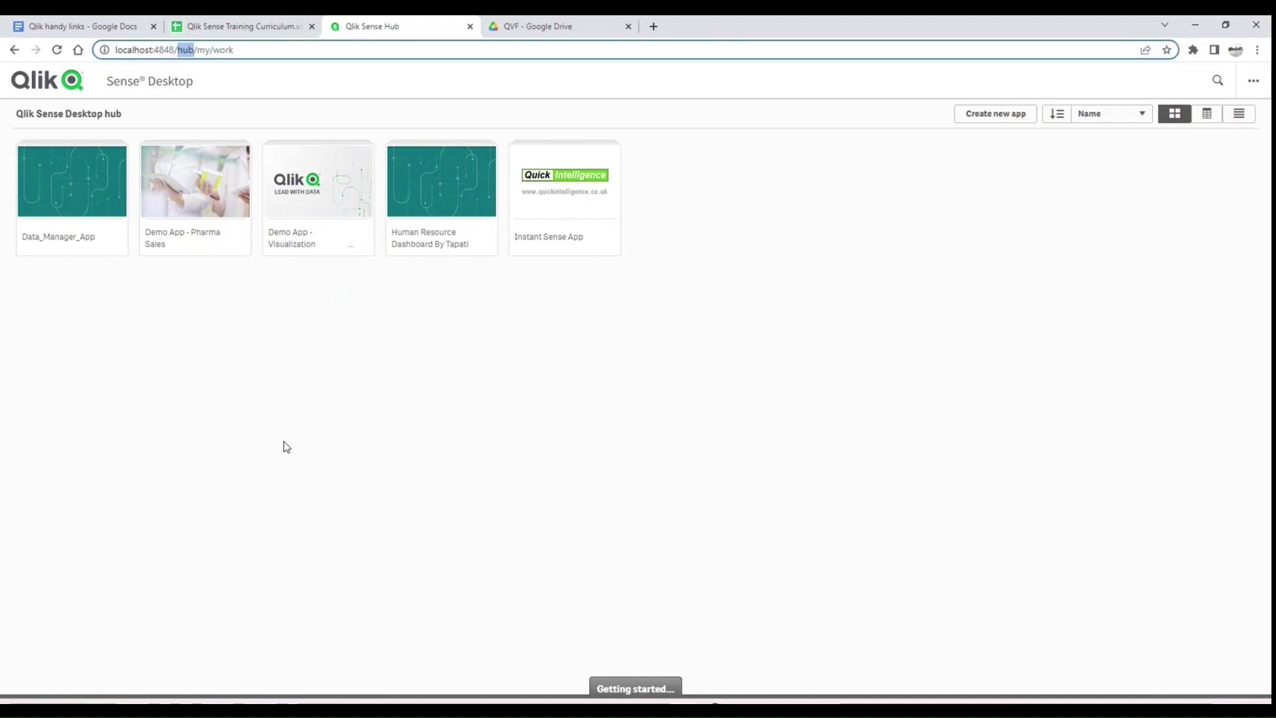